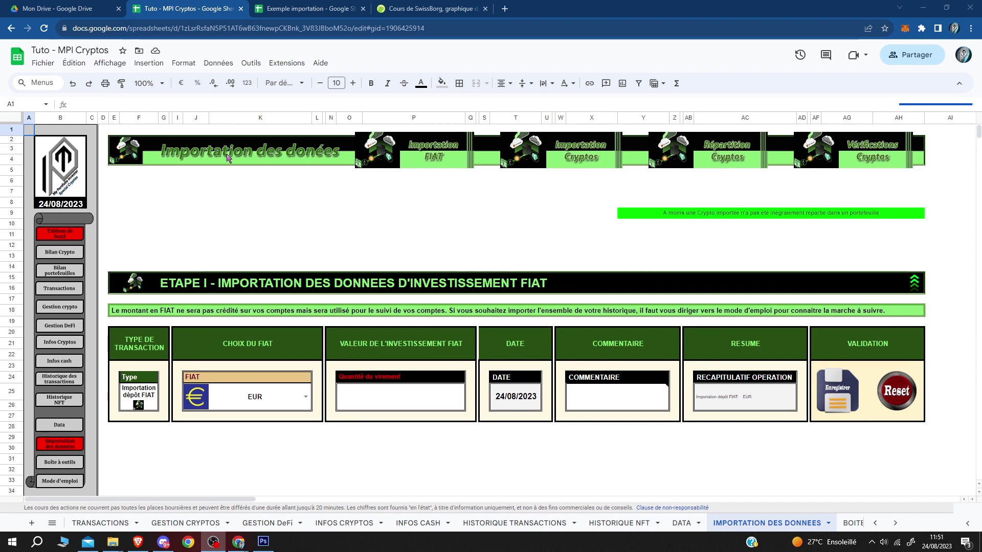
- Look at the DATA sheet, including its calculation start date, and return to the IMPORTATION DES DONNEES sheet
left_click(681, 523)
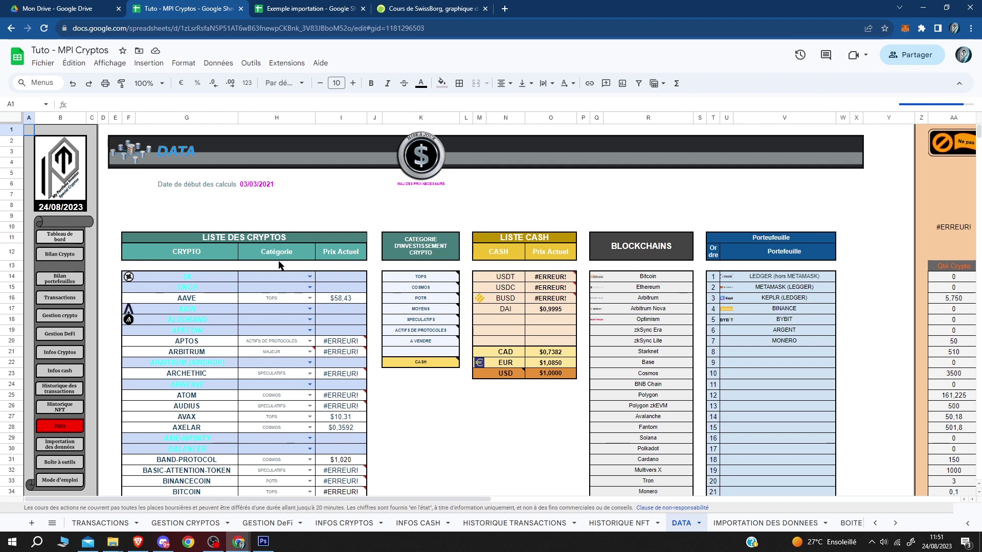
left_click(753, 527)
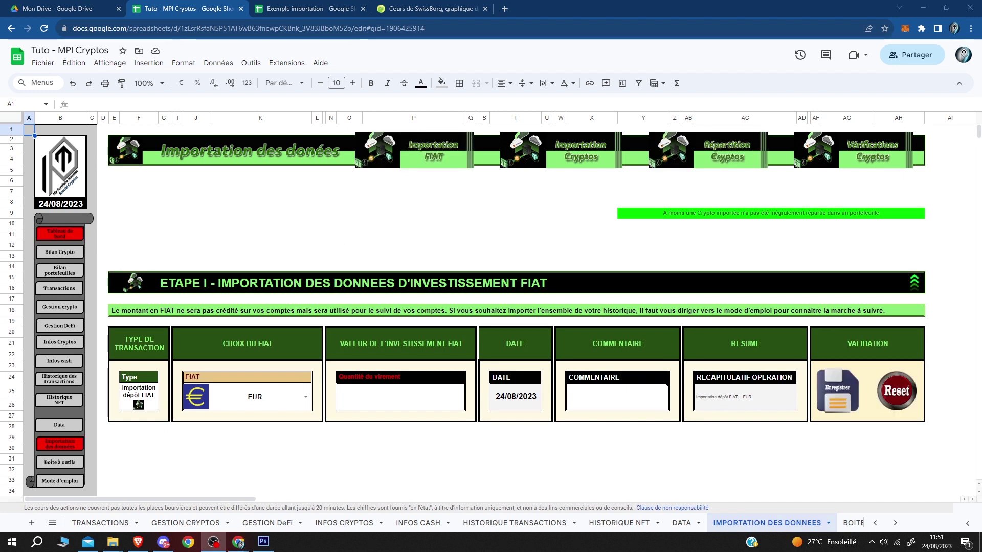
key("alt+Tab")
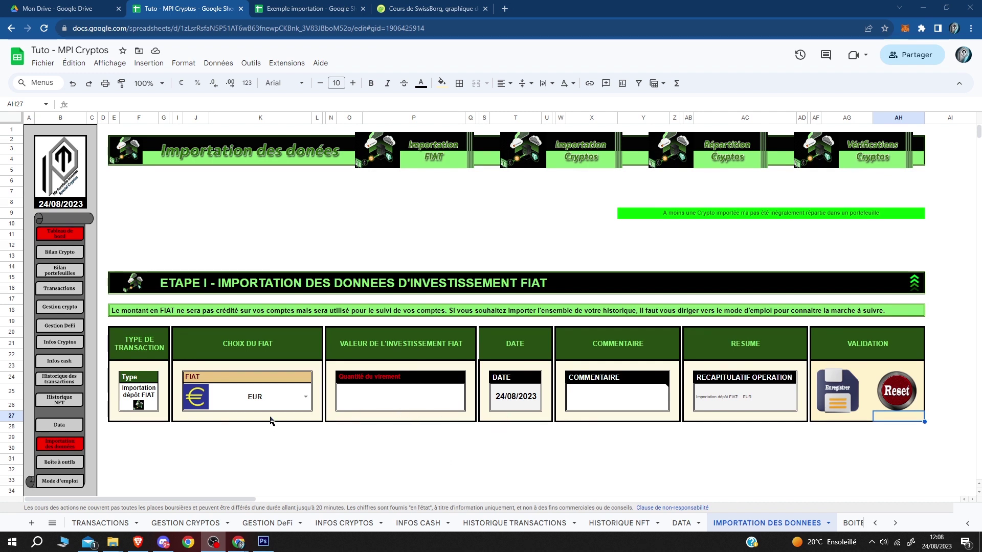
- Keep EUR as the currency of the FIAT deposit import and enter 10000 as the transfer amount
left_click(306, 398)
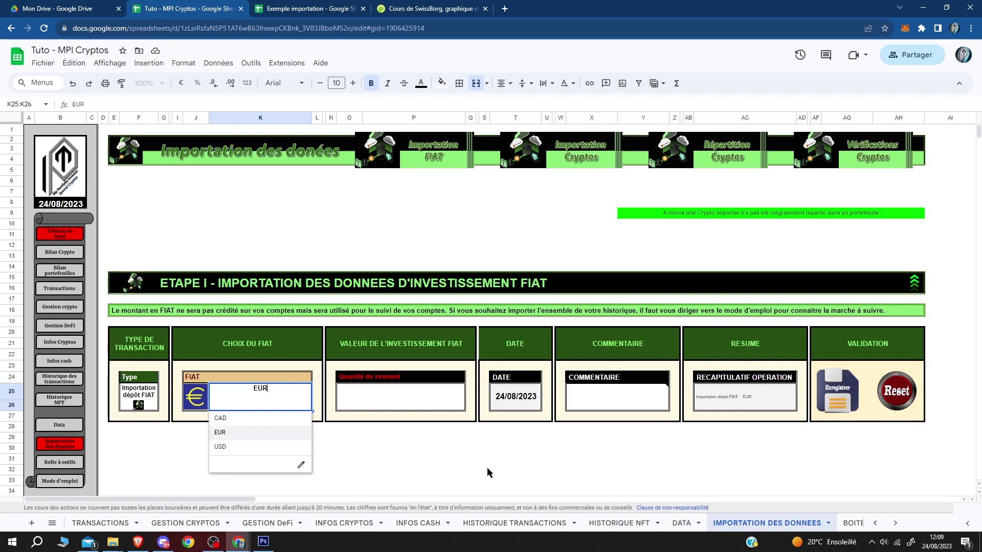
left_click(380, 453)
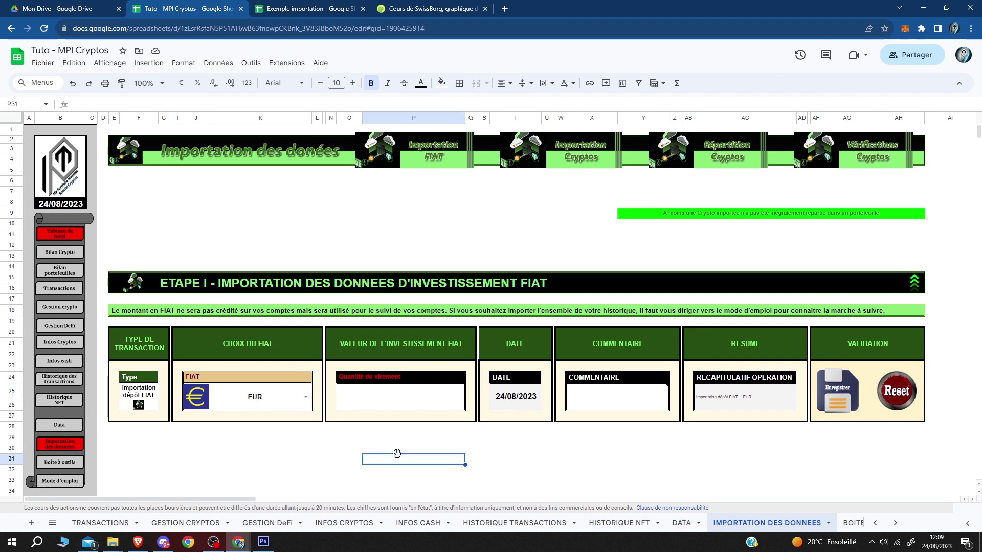
left_click(404, 404)
type("10000")
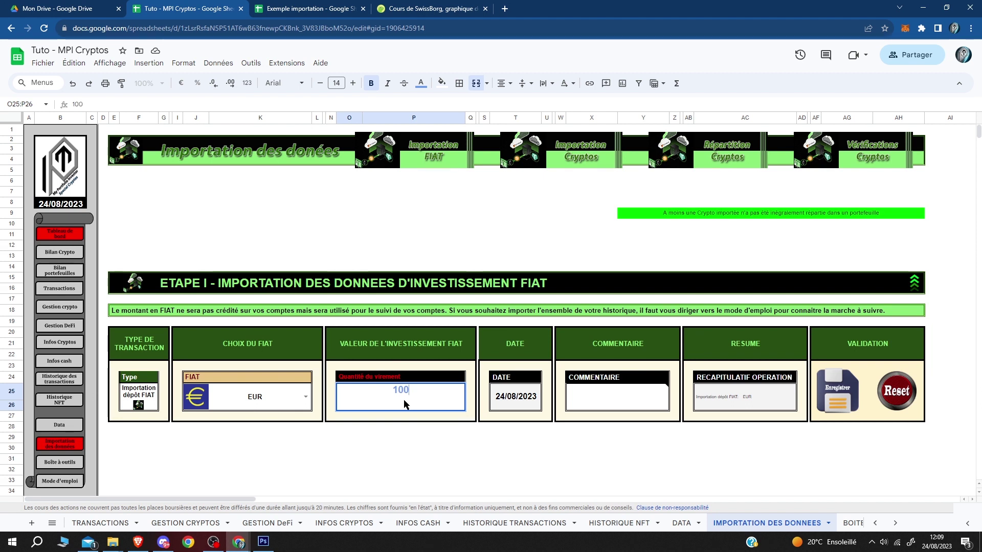
key("Return")
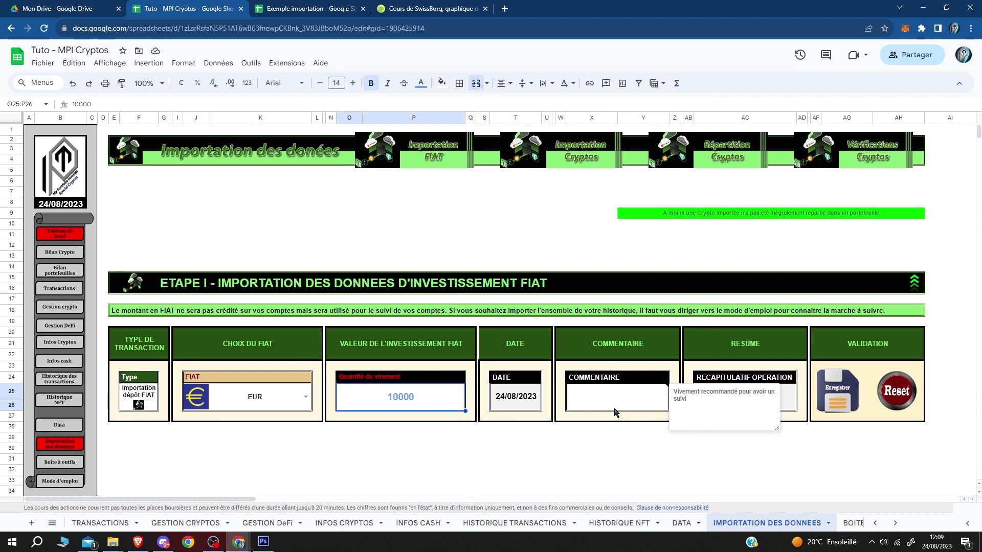
left_click(627, 439)
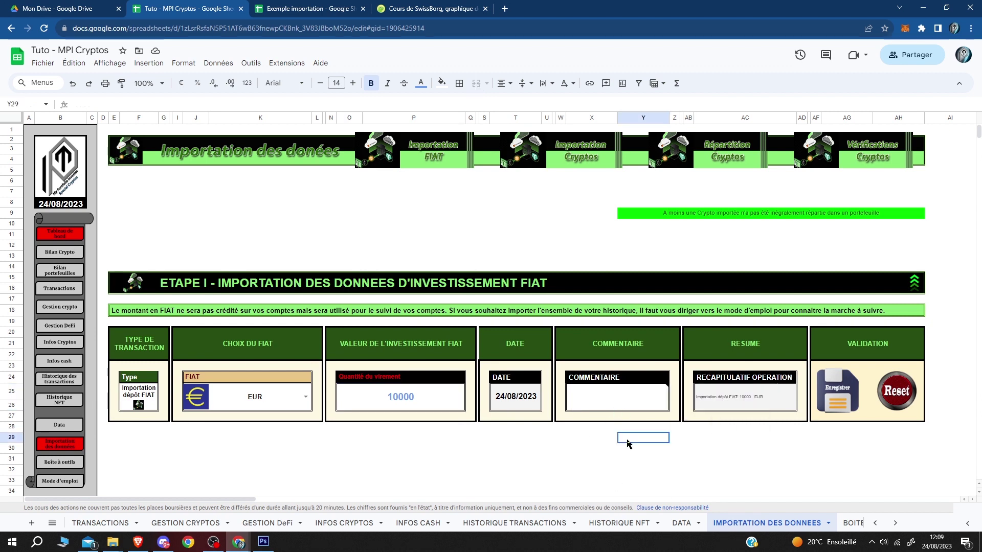
- Enter the comment "importation de donnée" for the FIAT deposit and save the record
left_click(600, 398)
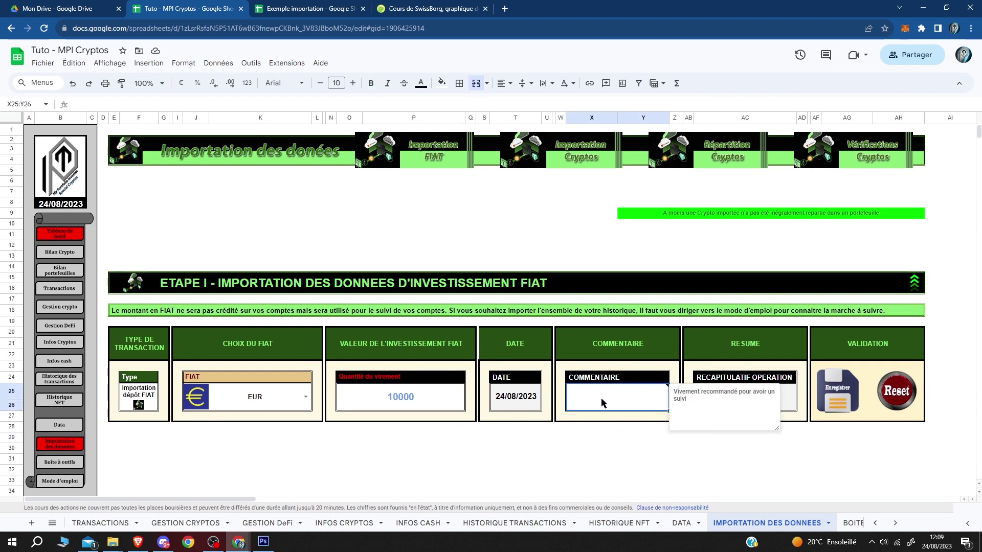
type("importat")
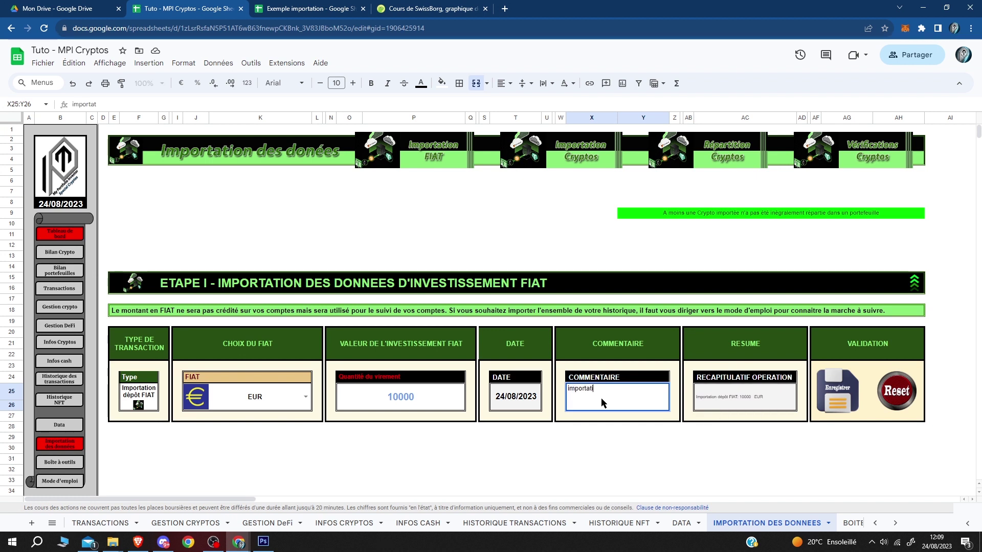
type("ion de donnée")
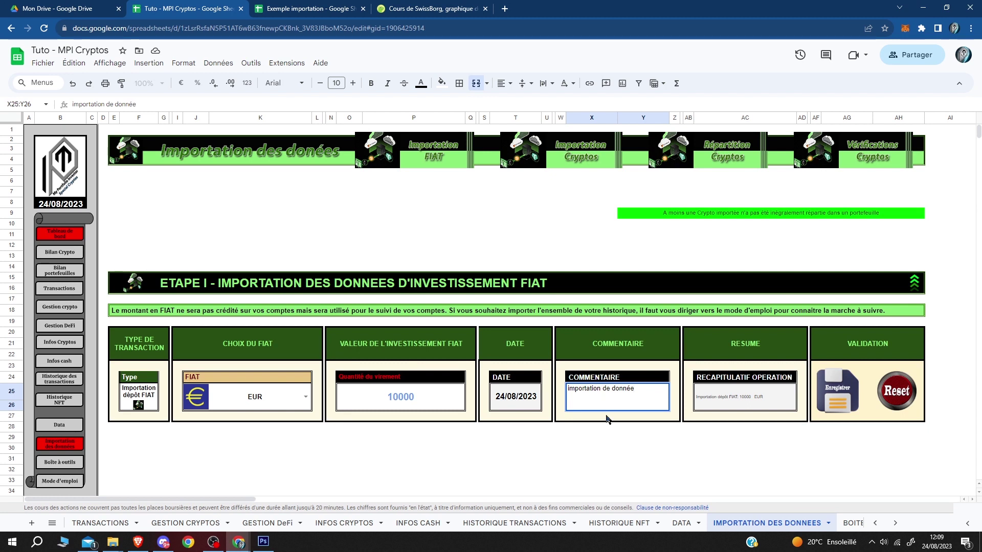
left_click(591, 448)
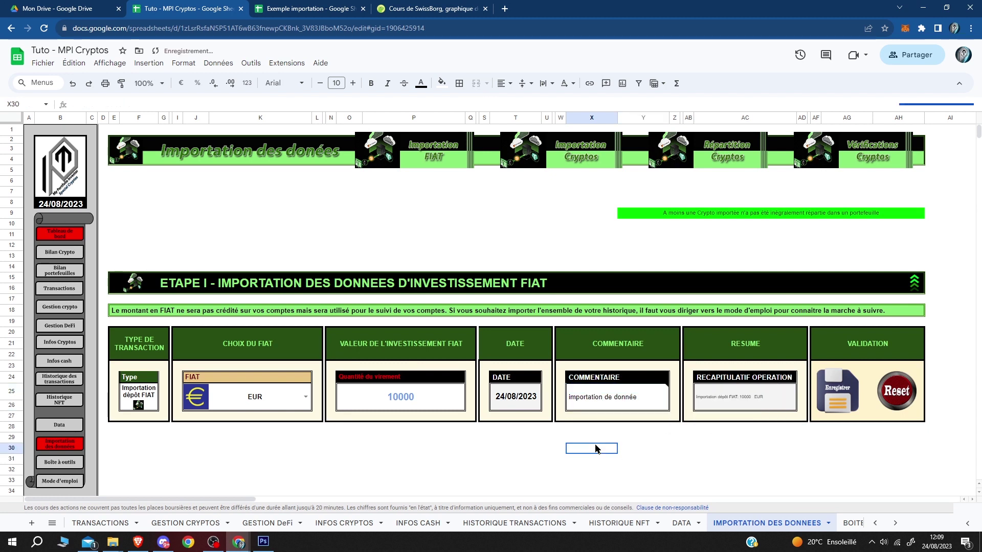
mouse_move(644, 408)
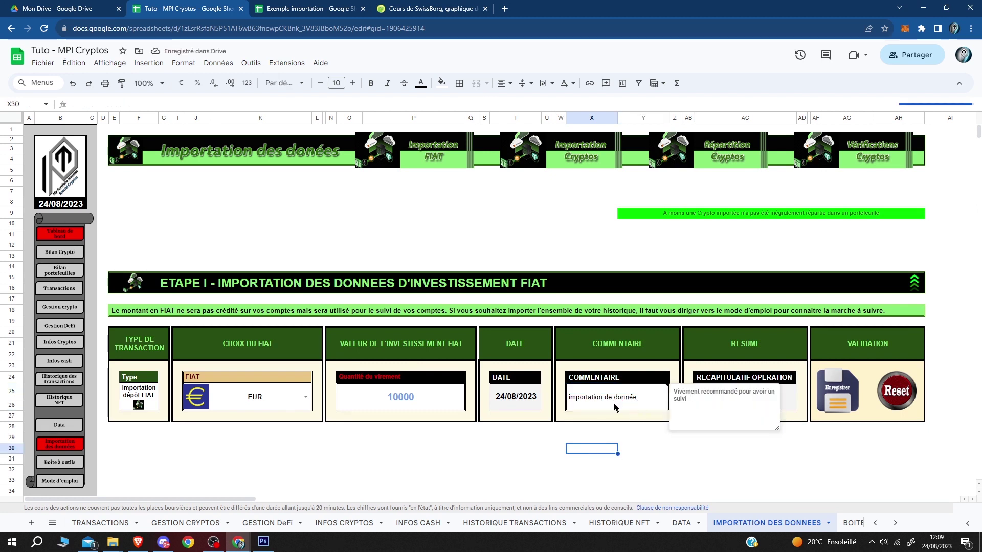
left_click(653, 449)
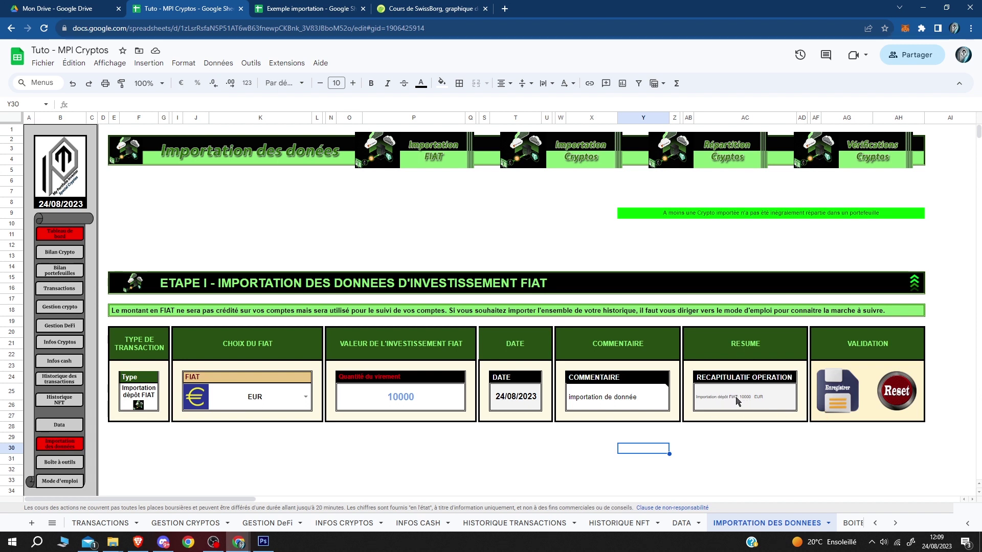
left_click(840, 403)
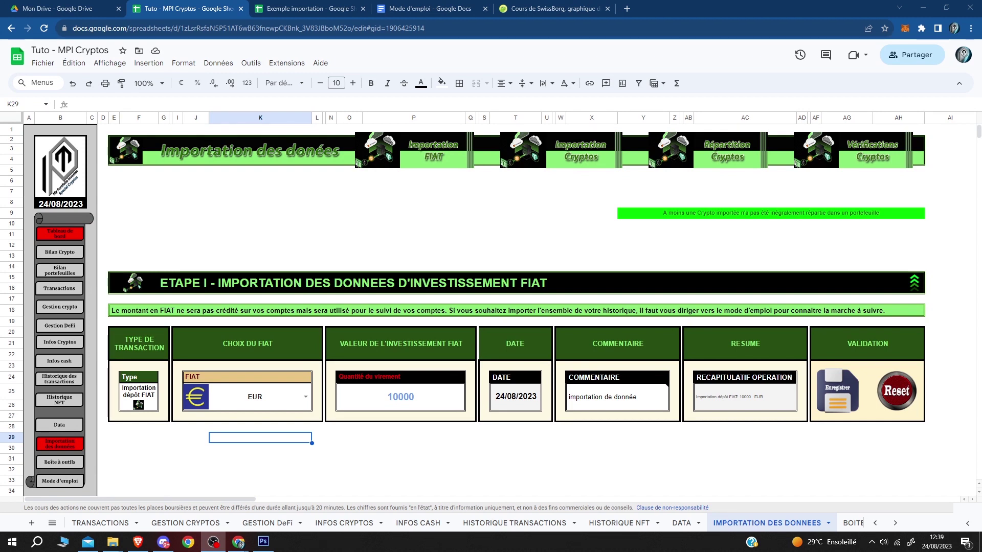
- Examine the date, USD value and investment columns in the Exemple importation spreadsheet
left_click(299, 7)
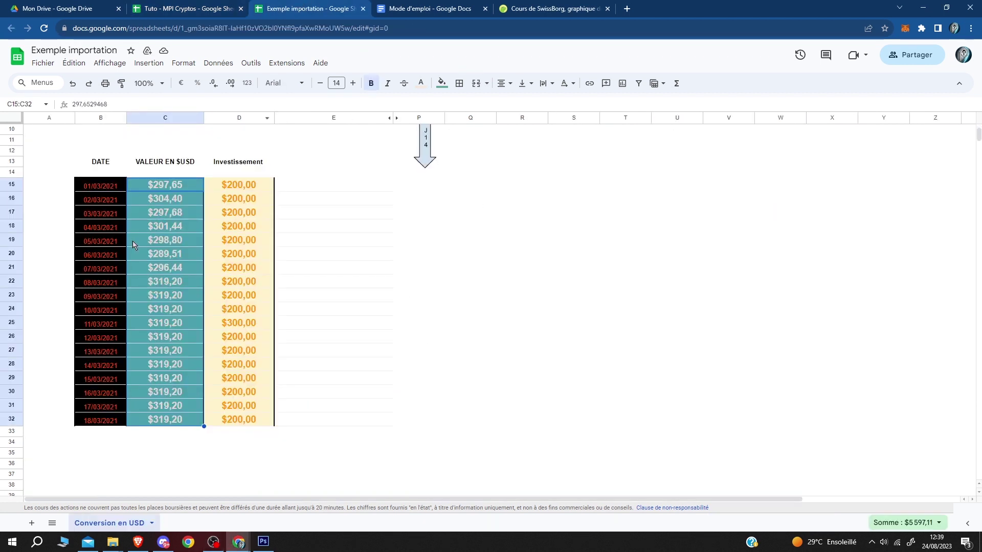
left_click_drag(167, 166, 160, 434)
left_click_drag(242, 164, 246, 442)
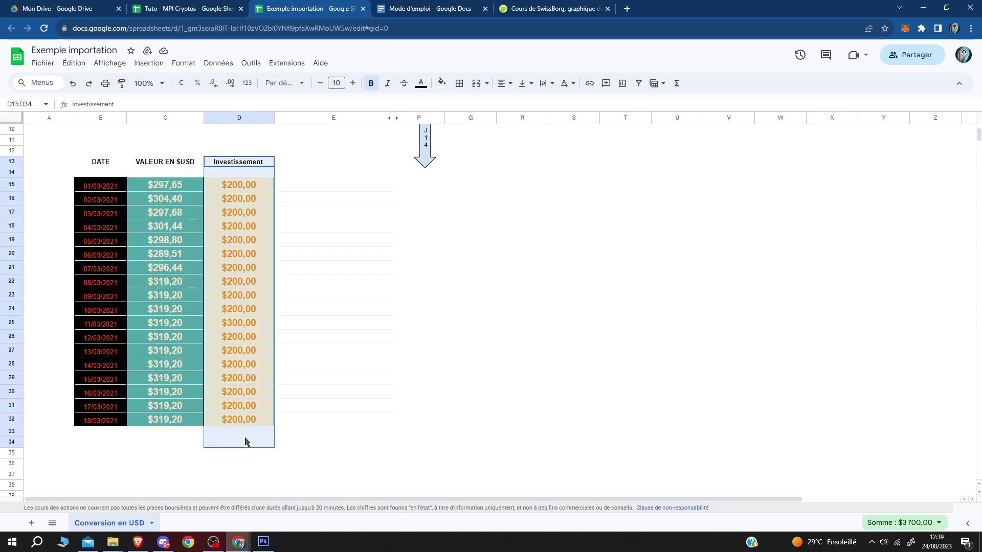
left_click(89, 187)
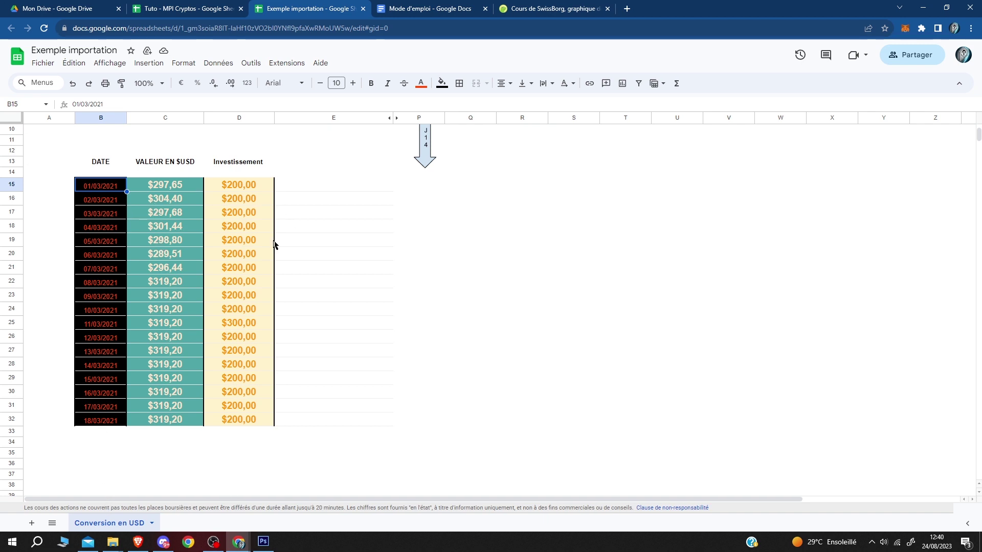
left_click_drag(186, 188, 257, 192)
left_click(183, 186)
left_click_drag(182, 187, 187, 432)
left_click_drag(248, 189, 254, 437)
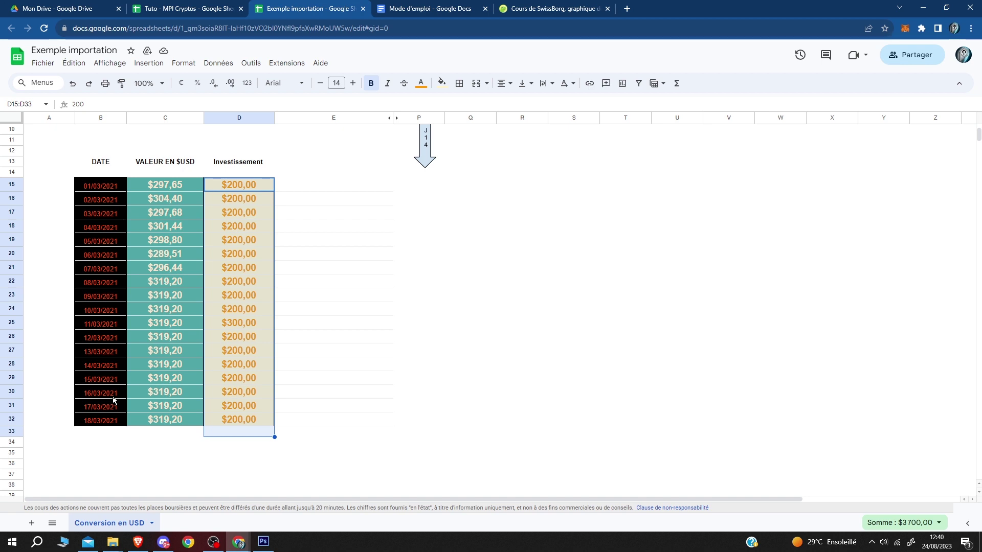
- Check the start and end date cells on the Tuto - MPI Cryptos dashboard against the first date in the Exemple importation spreadsheet
left_click(174, 9)
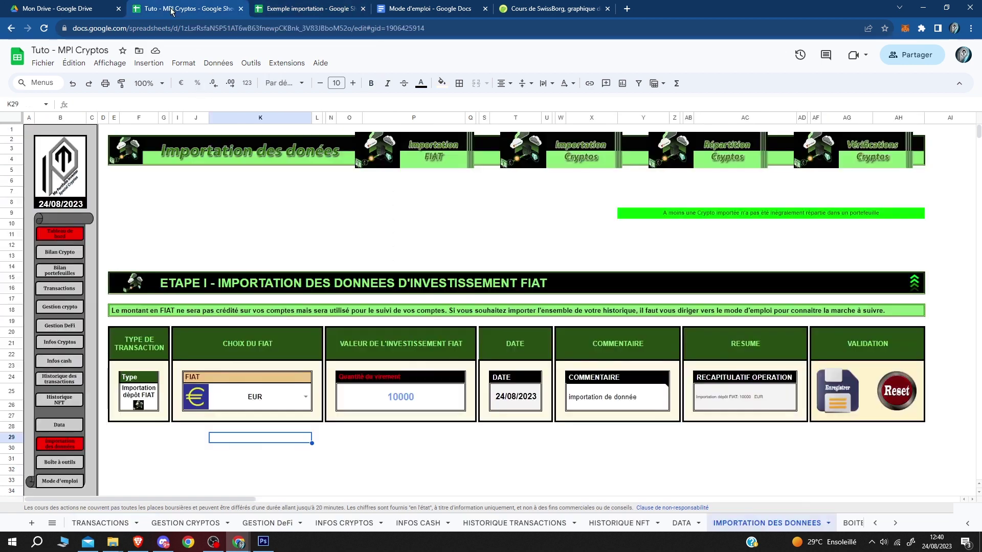
left_click(62, 232)
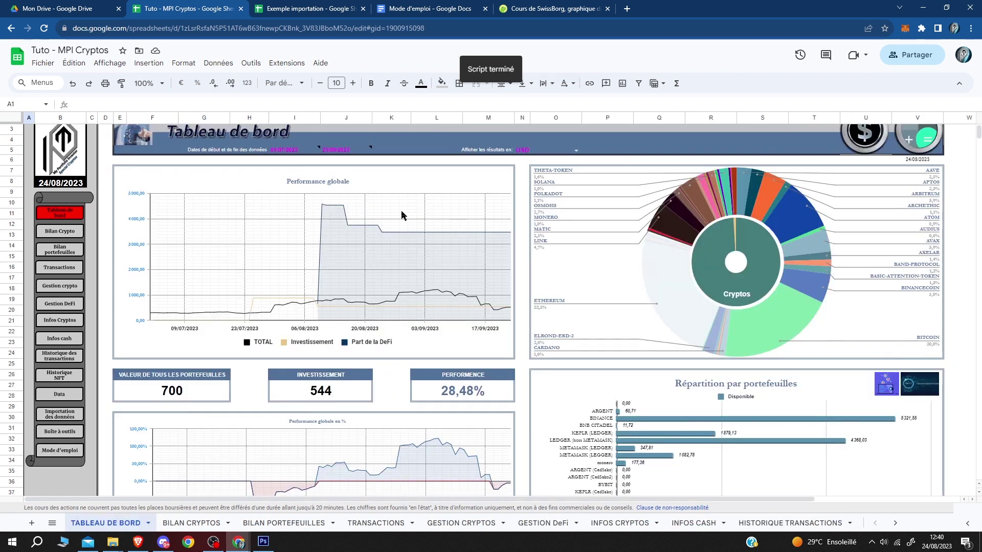
mouse_move(277, 155)
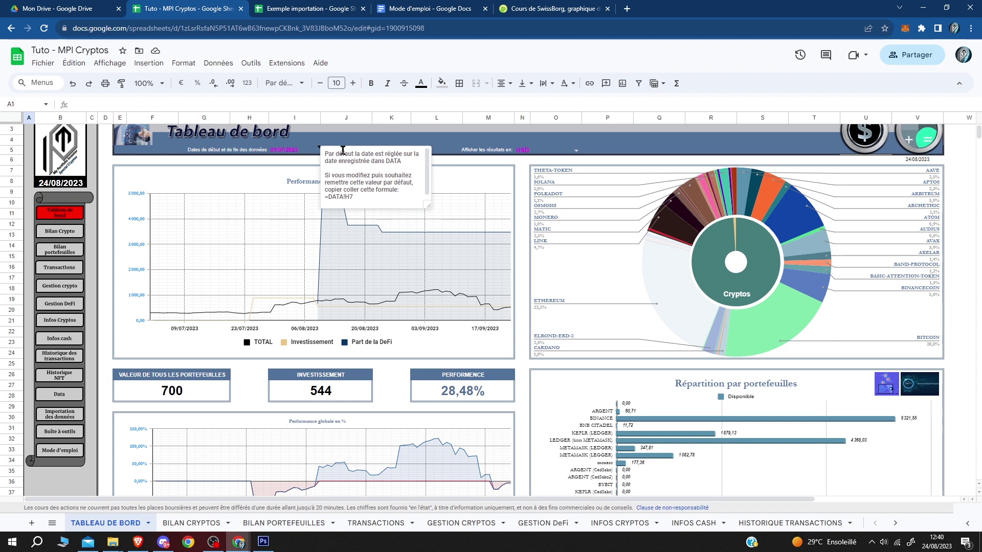
left_click(299, 162)
mouse_move(347, 151)
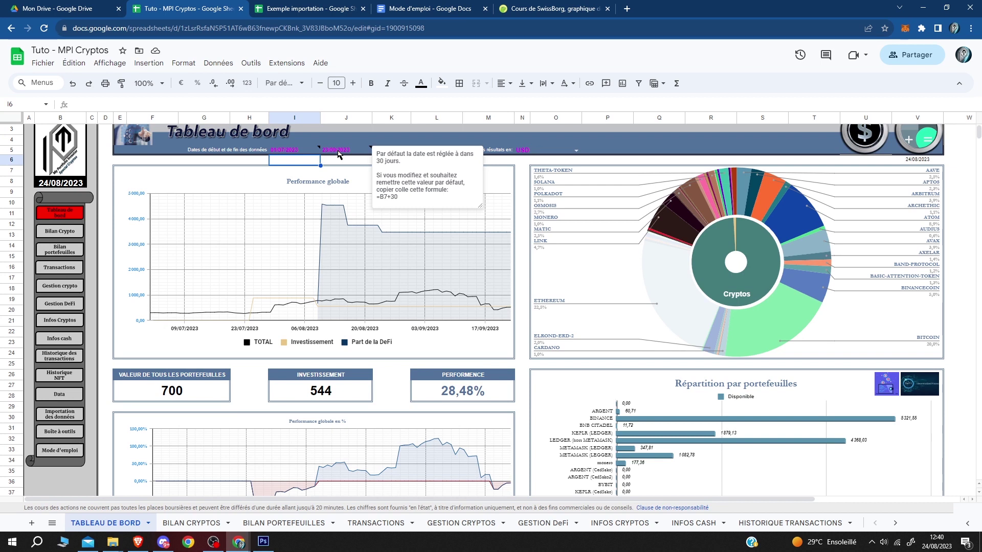
left_click(289, 153)
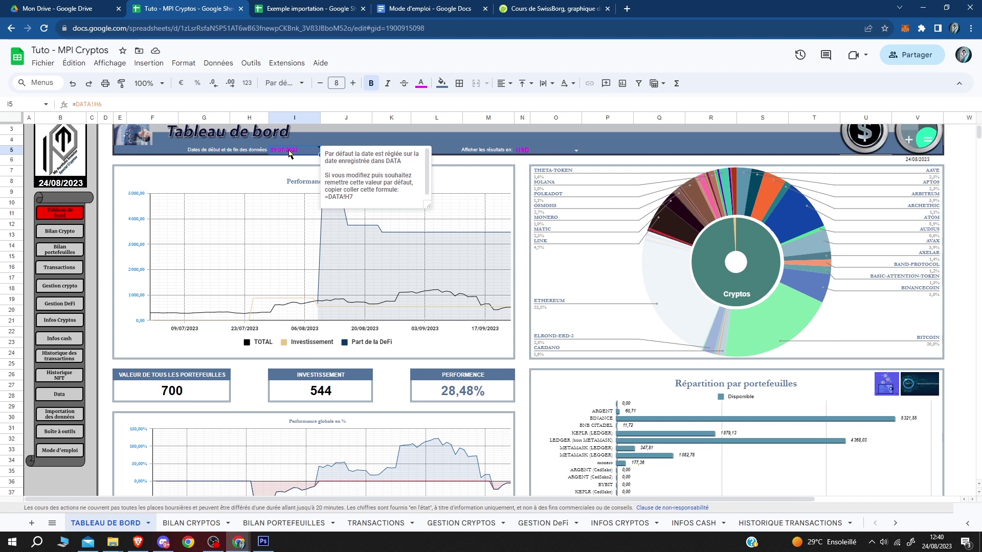
left_click(286, 9)
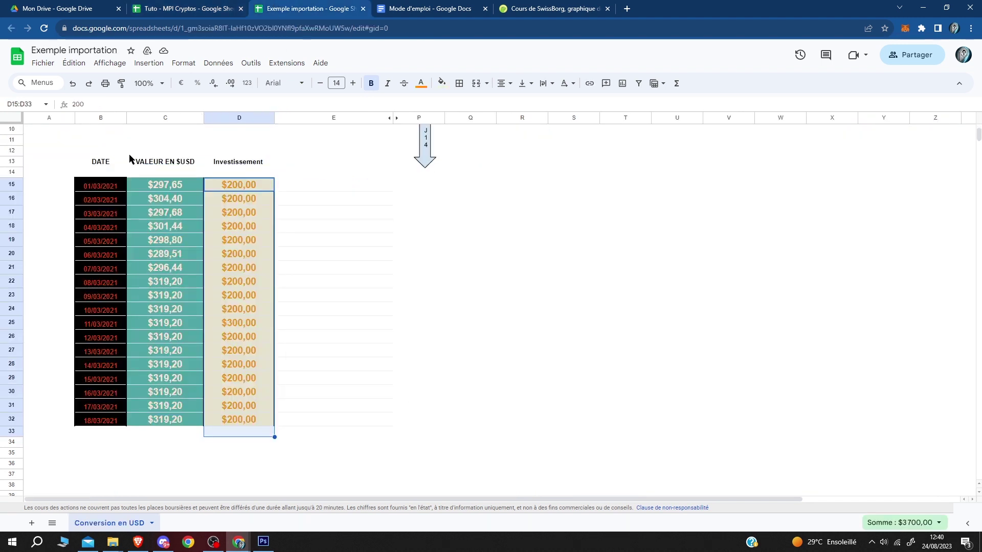
left_click(108, 188)
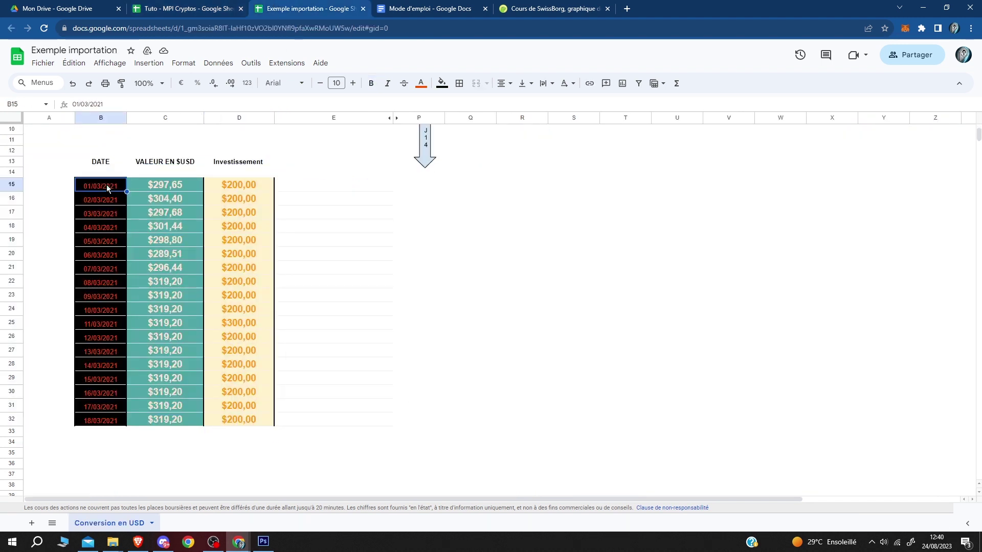
- Set the calculation start date on the DATA sheet of Tuto - MPI Cryptos to 01/03/2021
left_click(197, 7)
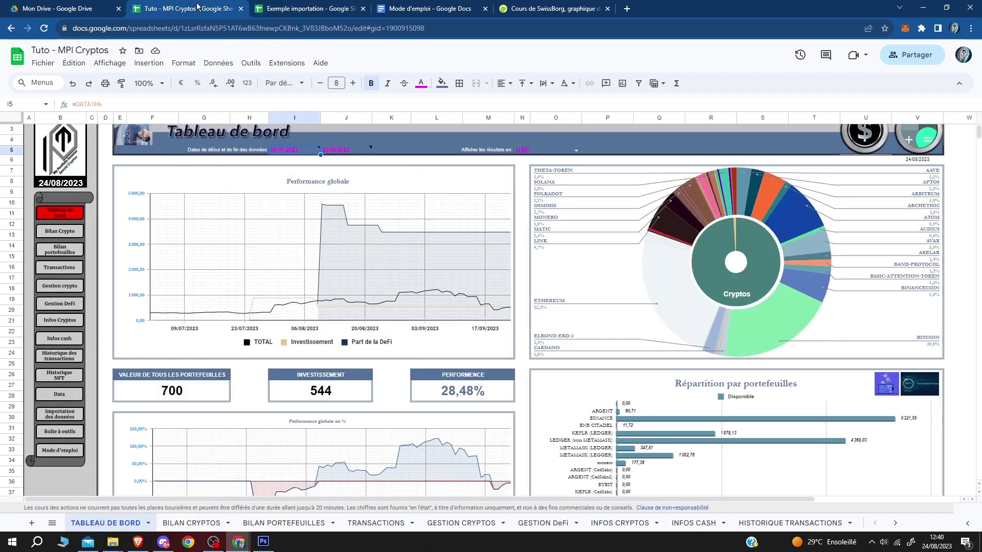
left_click(896, 524)
left_click(523, 516)
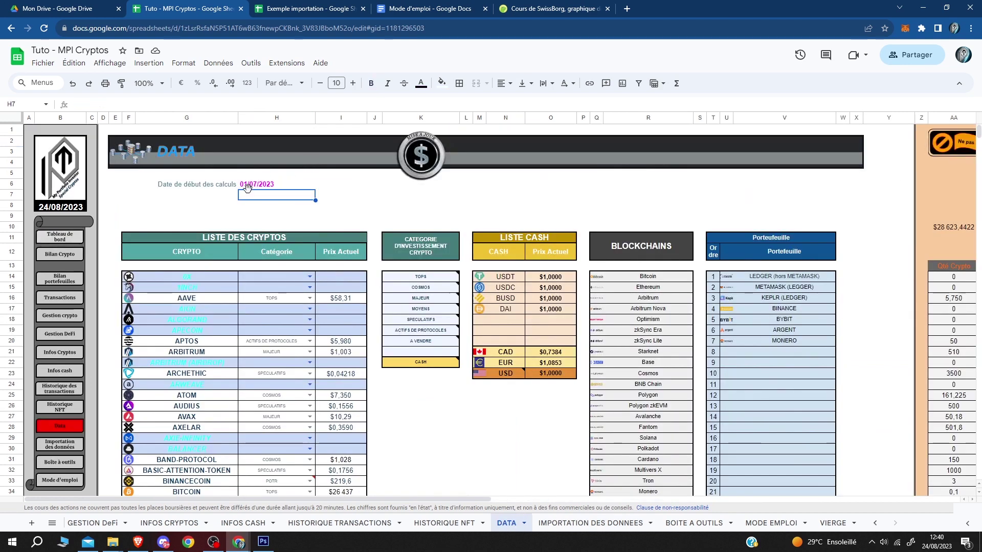
left_click(247, 185)
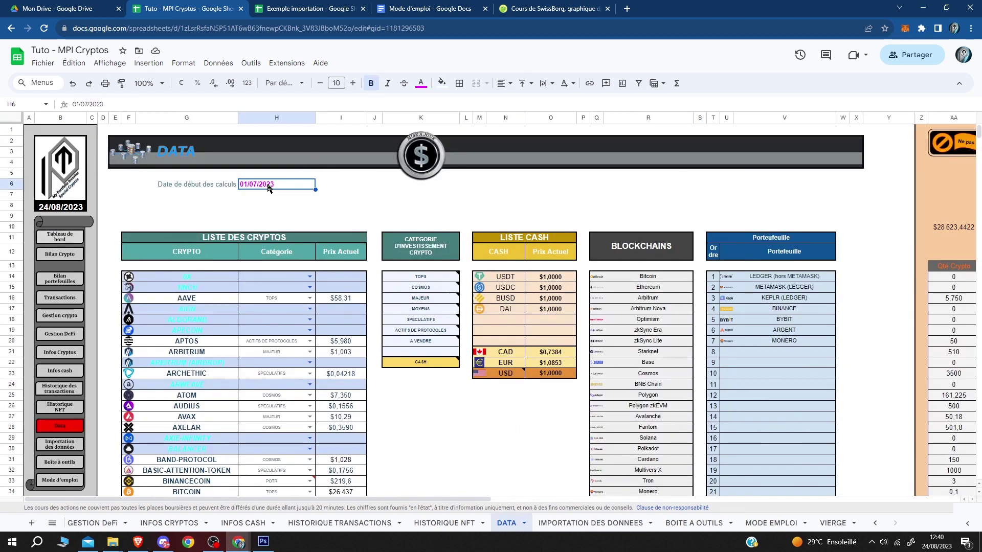
key("ctrl+Tab")
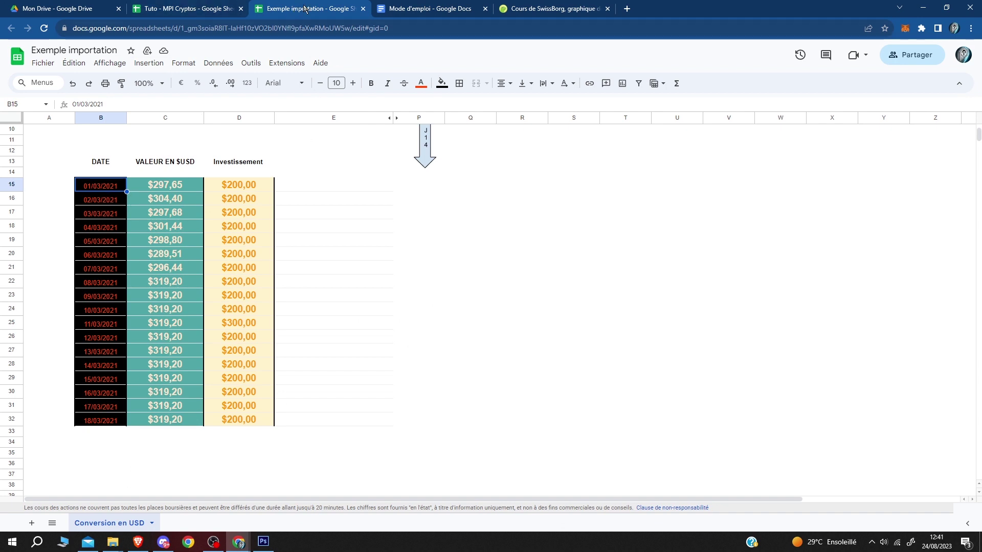
left_click(184, 9)
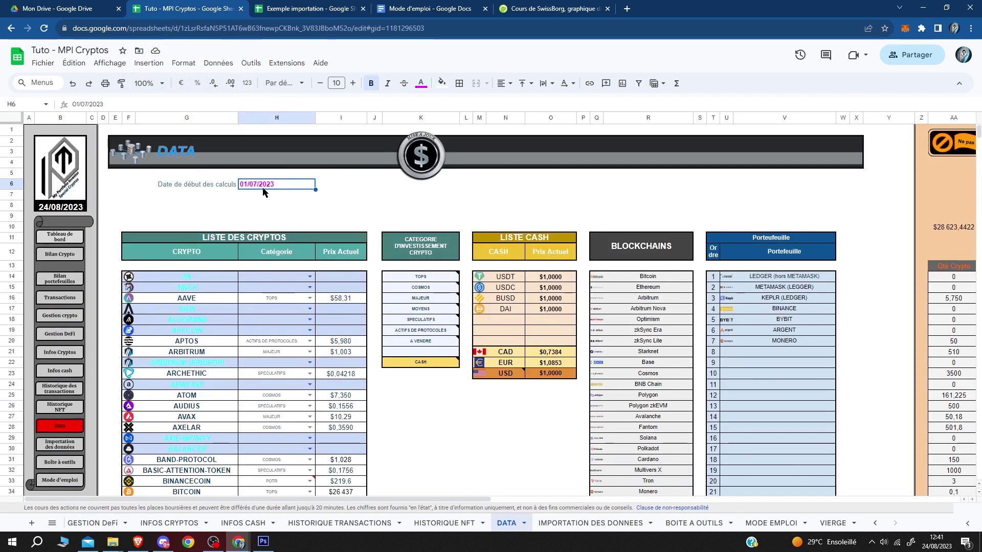
type("01")
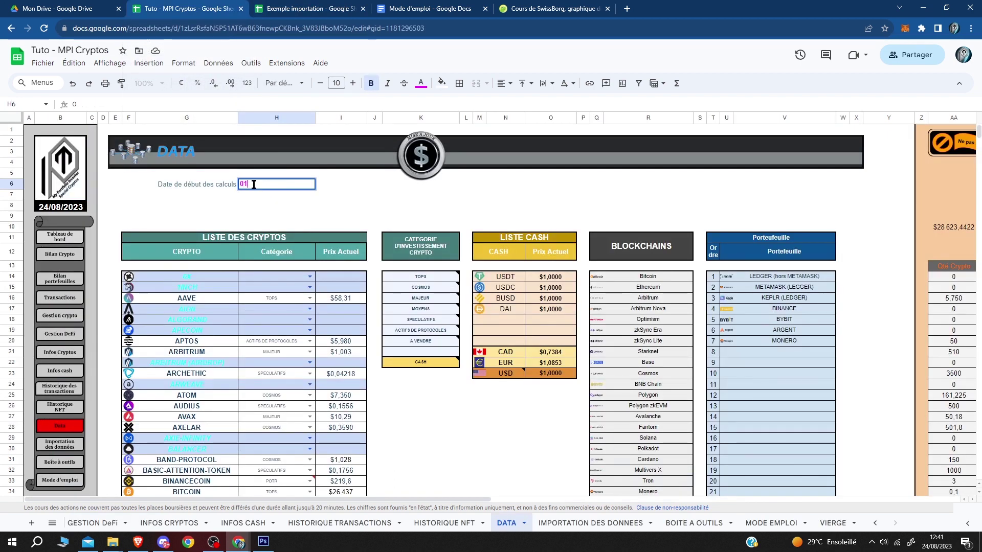
type("/03/2021")
key("Return")
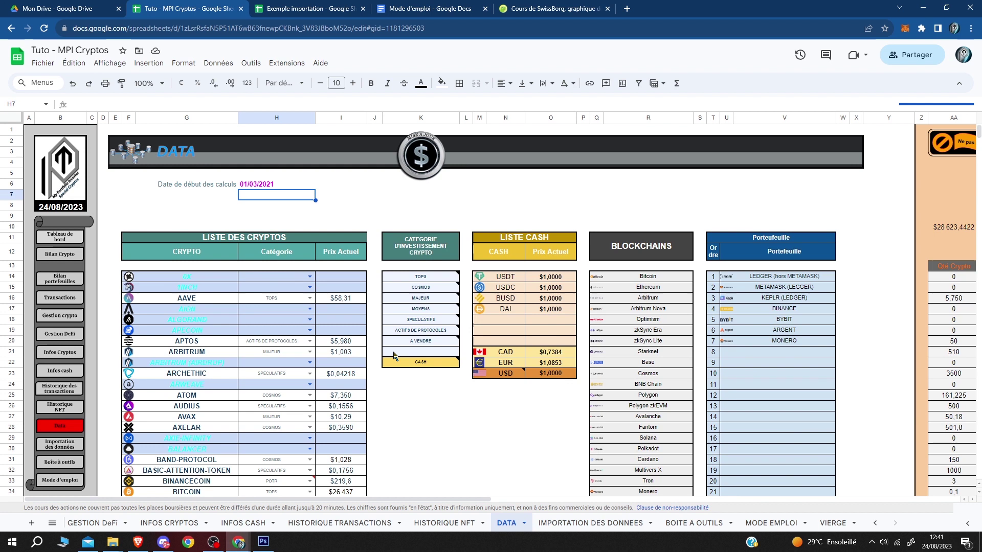
- Open the dashboard sheet and check its start date and global performance chart
left_click(65, 240)
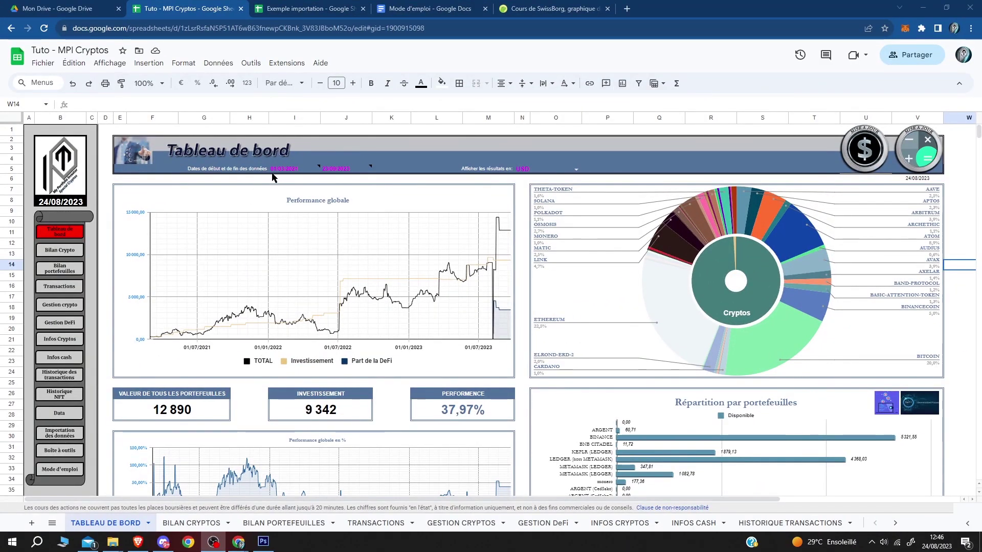
mouse_move(279, 177)
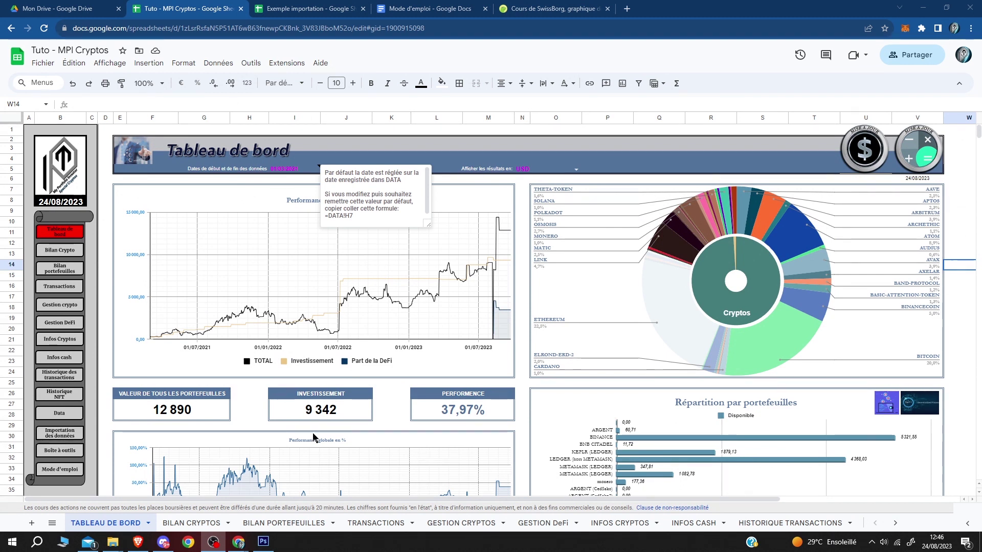
- Unhide the hidden columns beyond column AA on the TABLEAU DE BORD sheet
scroll(431, 511, "right", 1)
scroll(431, 511, "right", 3)
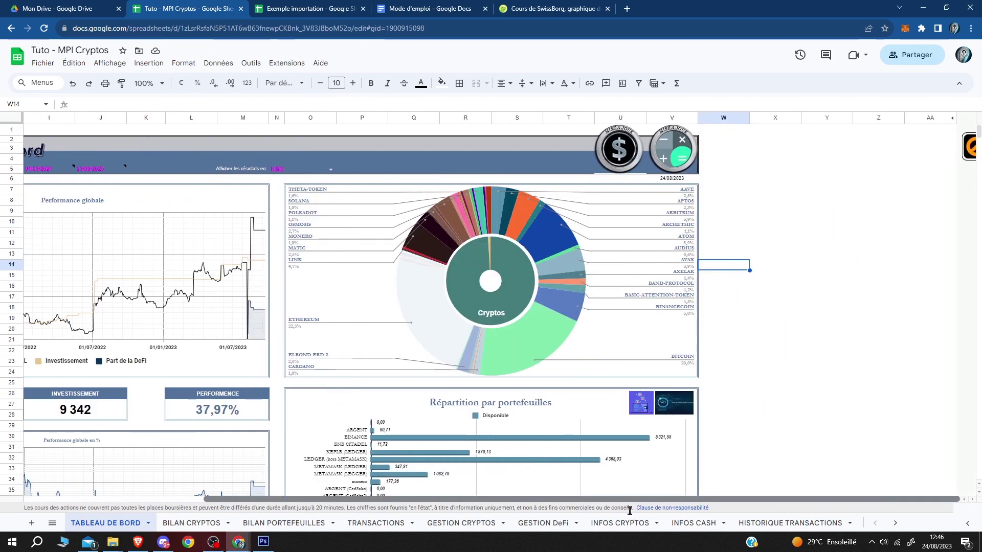
left_click_drag(877, 119, 925, 118)
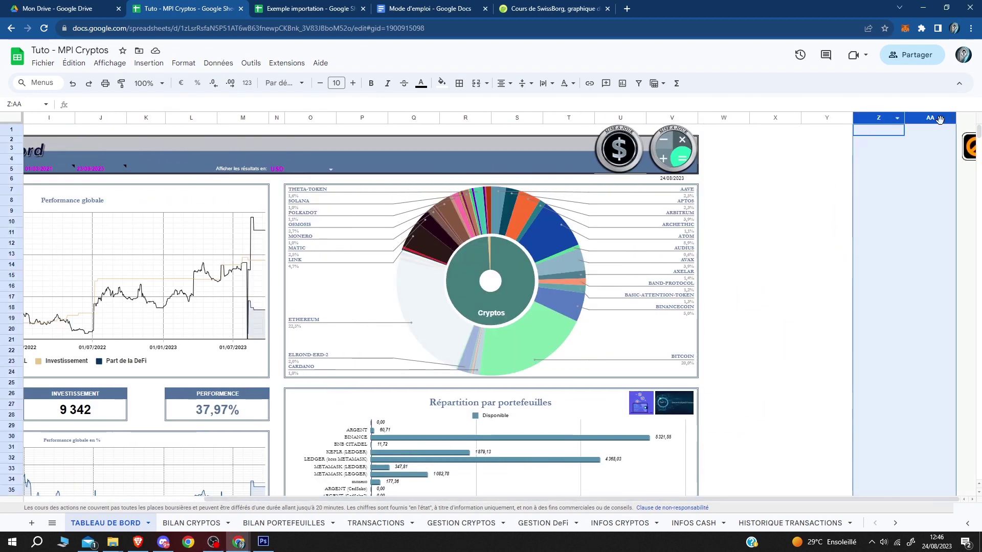
right_click(925, 118)
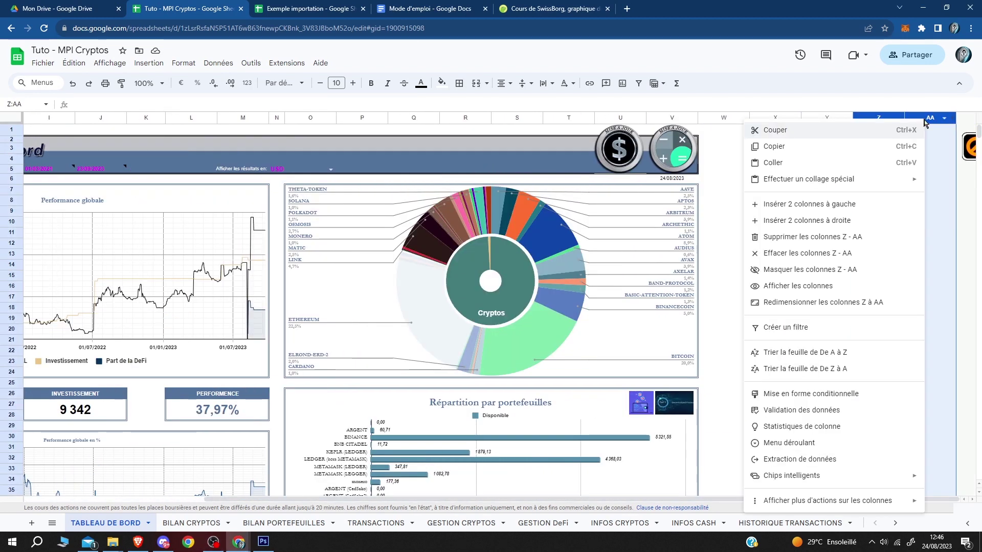
left_click(789, 287)
left_click(761, 245)
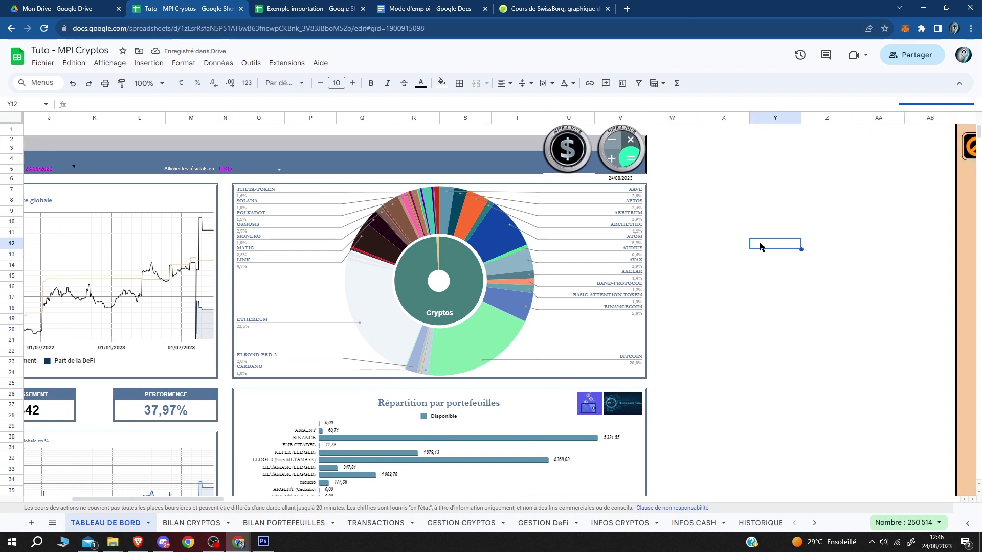
- Check the first date in AD12 and examine the TOTAL column BI and the investment column BK of the unhidden area
left_click_drag(216, 504, 258, 506)
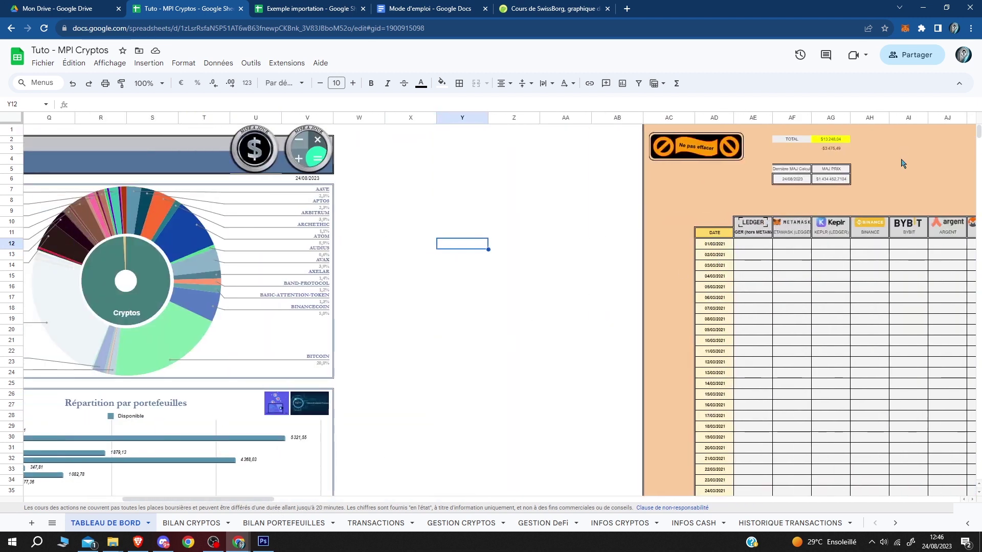
left_click(715, 249)
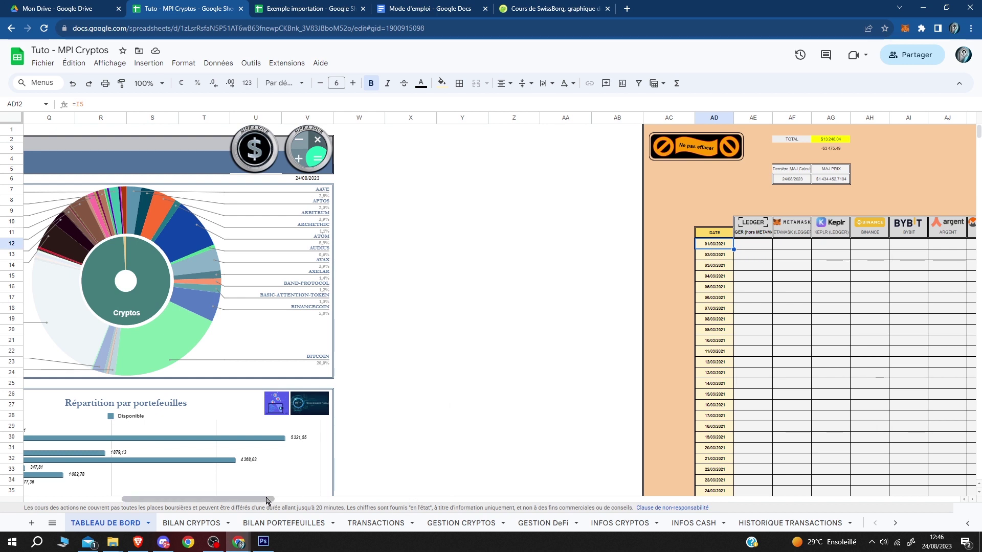
left_click_drag(272, 499, 477, 497)
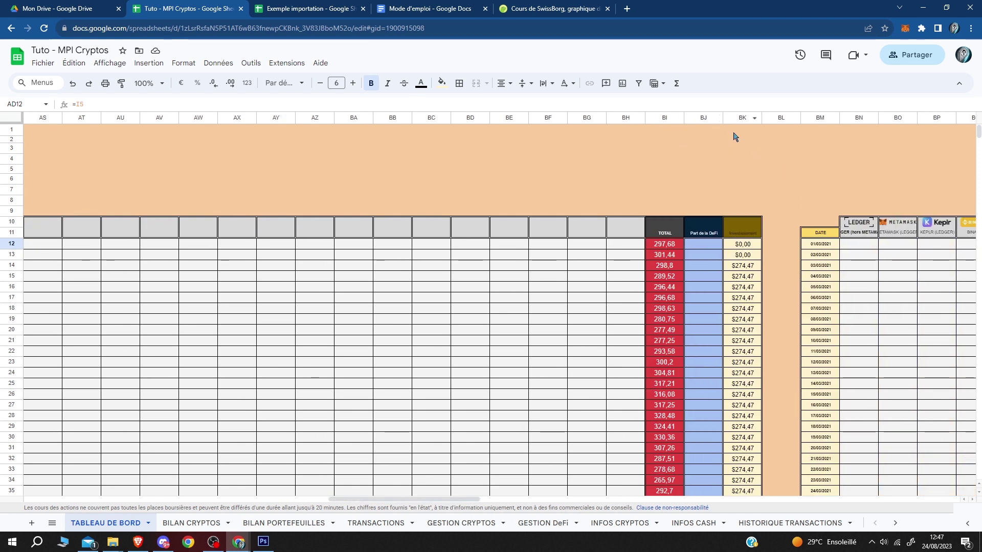
left_click_drag(663, 238, 667, 415)
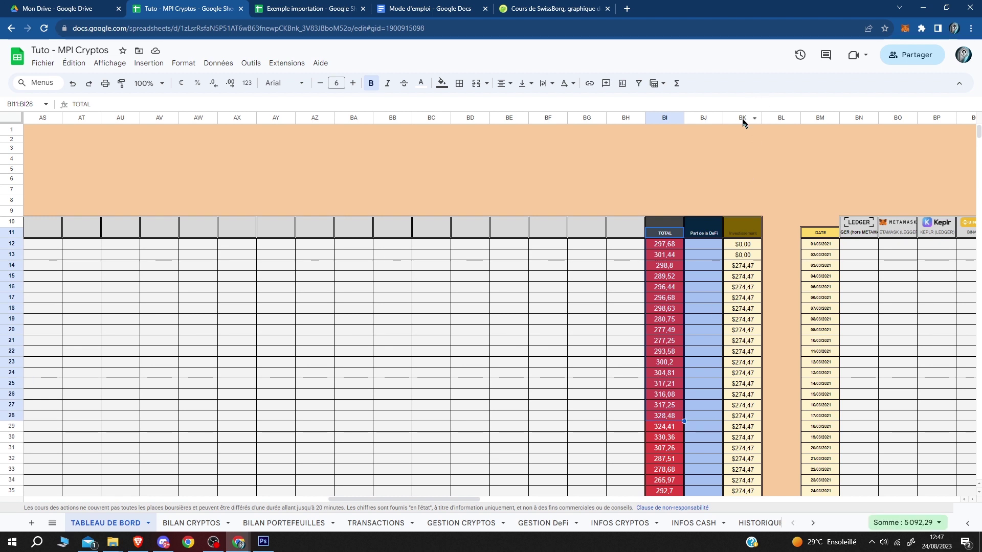
left_click_drag(741, 245, 742, 437)
left_click(668, 246)
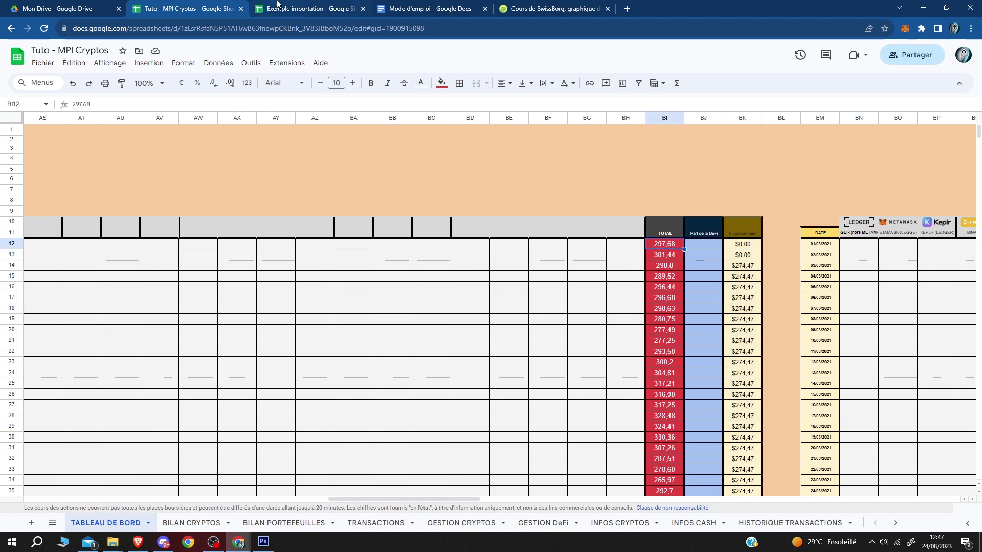
- Find section 2.1.2 of the Mode d'emploi document and read its rules for importing values in USD
left_click(286, 8)
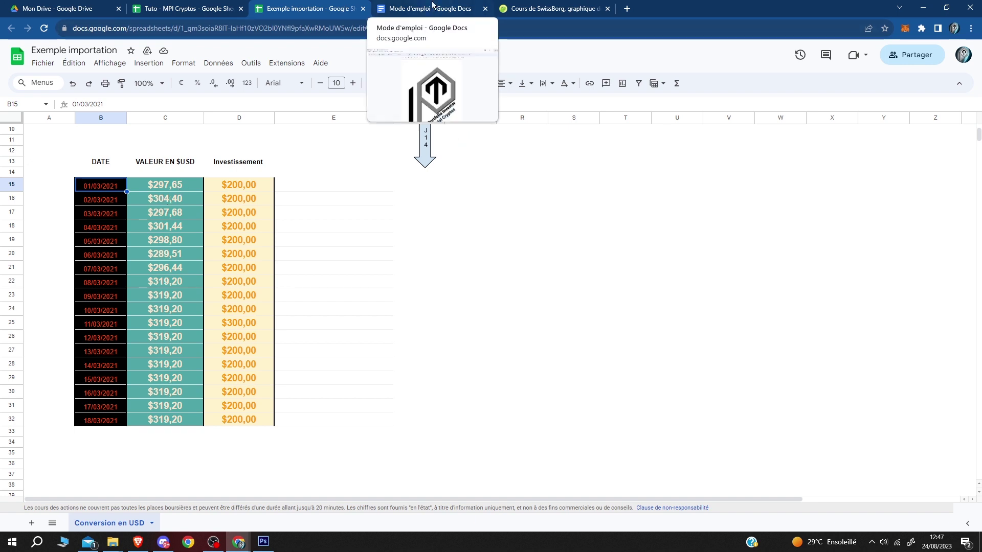
left_click(432, 9)
scroll(219, 281, "down", 5)
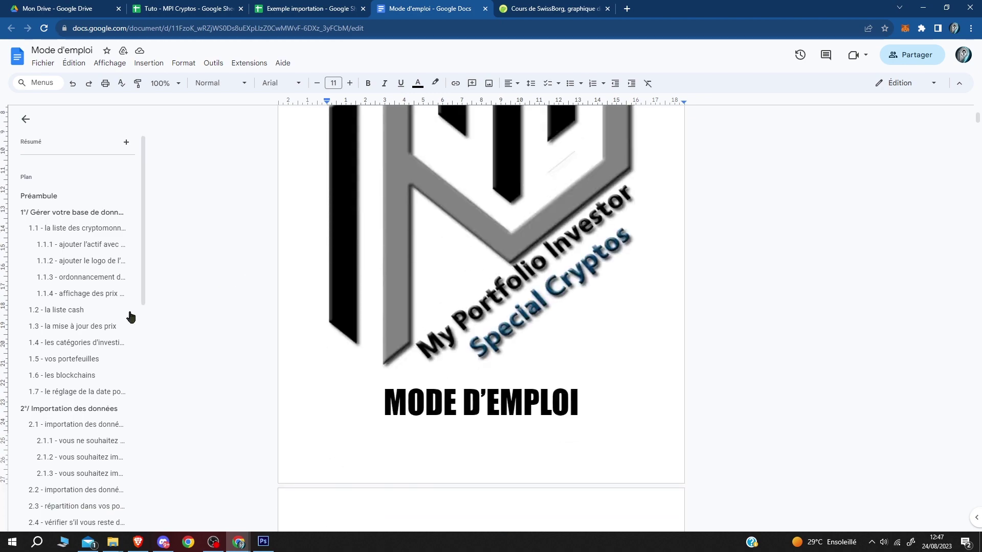
scroll(129, 316, "down", 2)
scroll(365, 414, "down", 10)
scroll(365, 414, "down", 20)
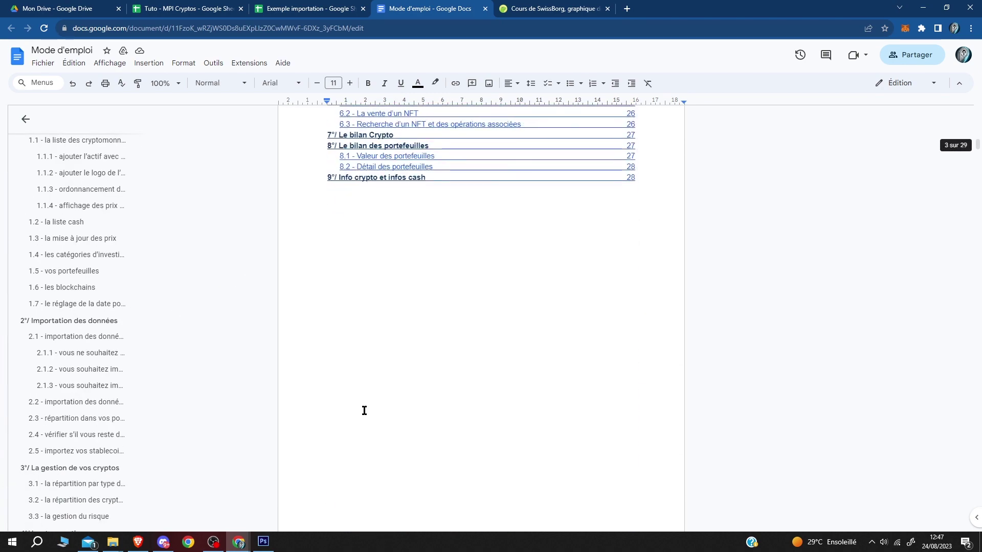
scroll(364, 411, "down", 20)
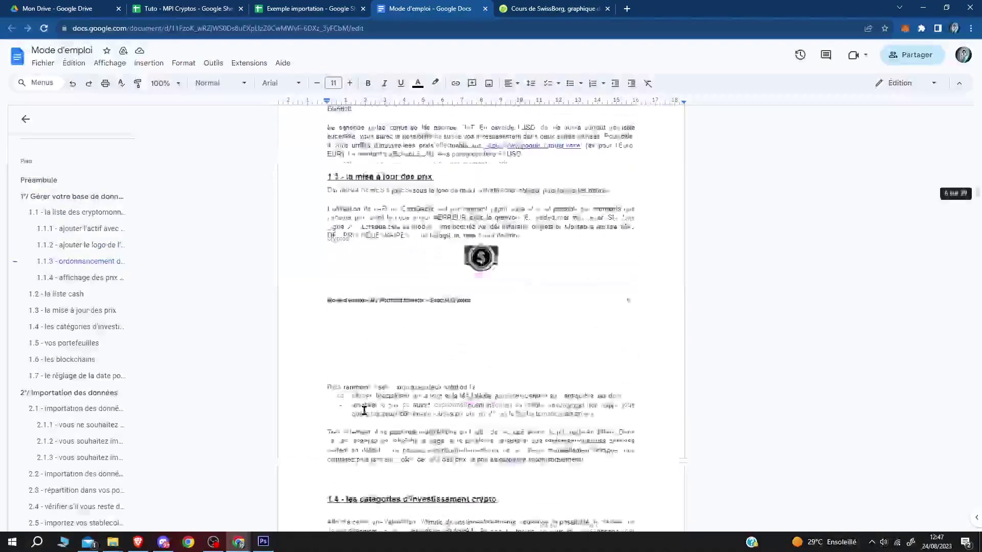
scroll(365, 411, "down", 3)
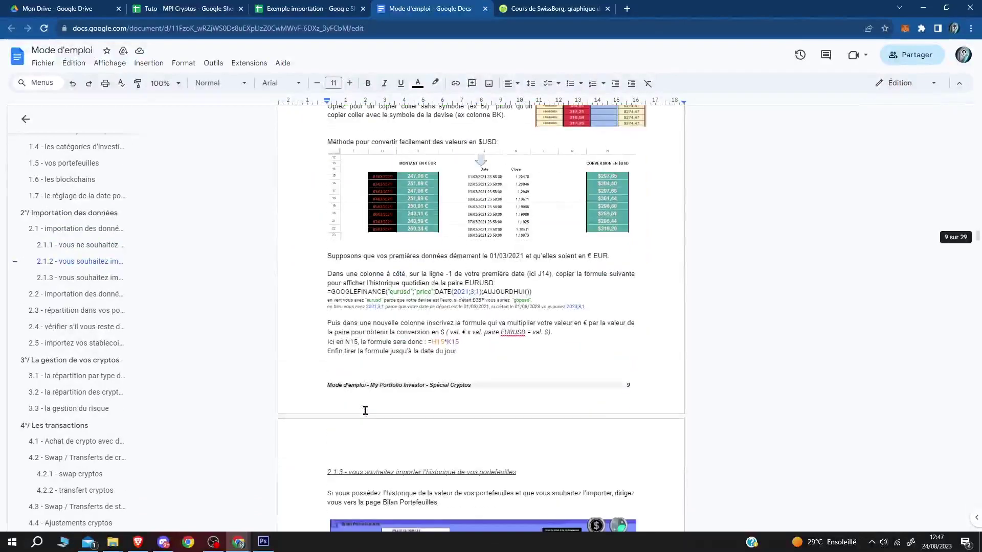
scroll(338, 465, "up", 11)
scroll(381, 365, "down", 8)
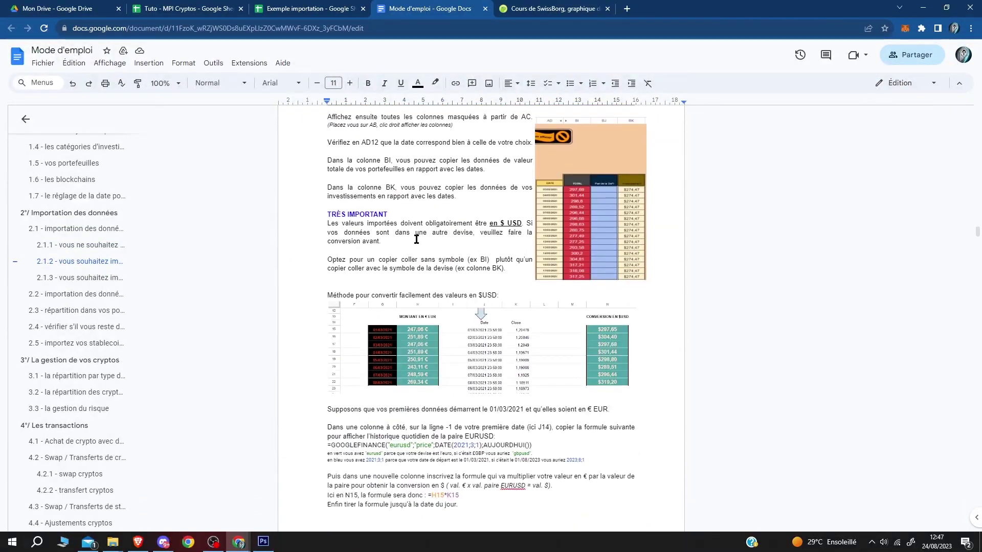
scroll(451, 199, "down", 2)
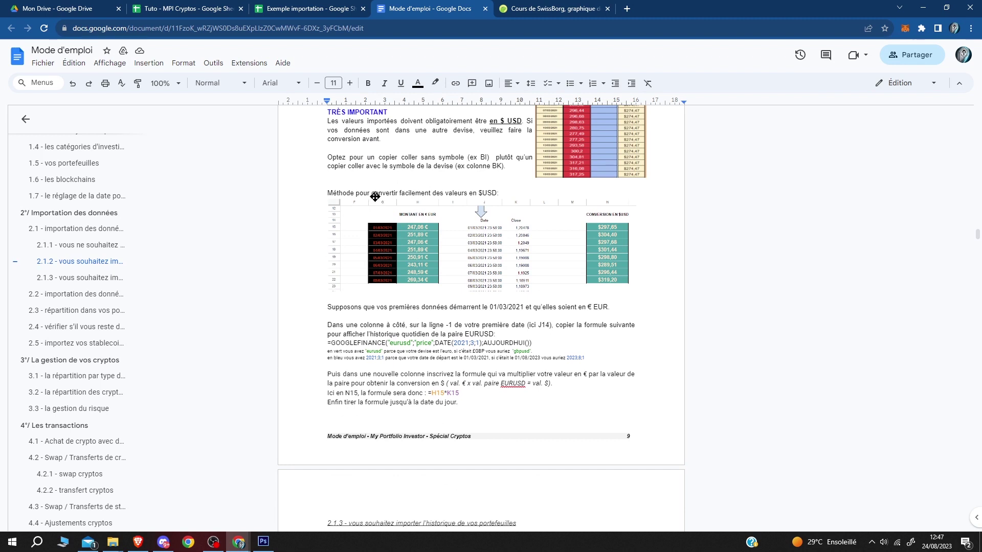
- Review the Mode d'emploi method for converting EUR values to USD with the GOOGLEFINANCE formula
left_click_drag(468, 402, 315, 310)
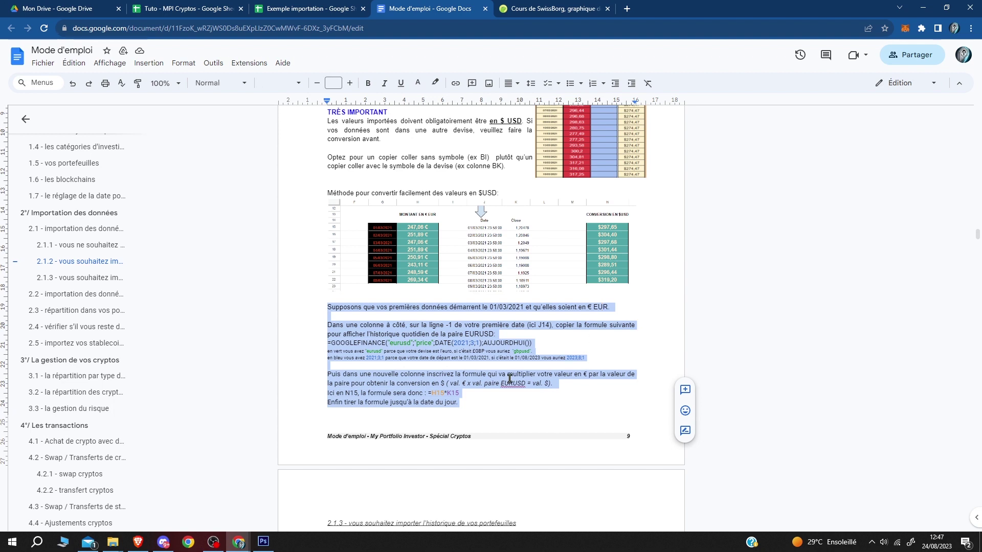
left_click(479, 401)
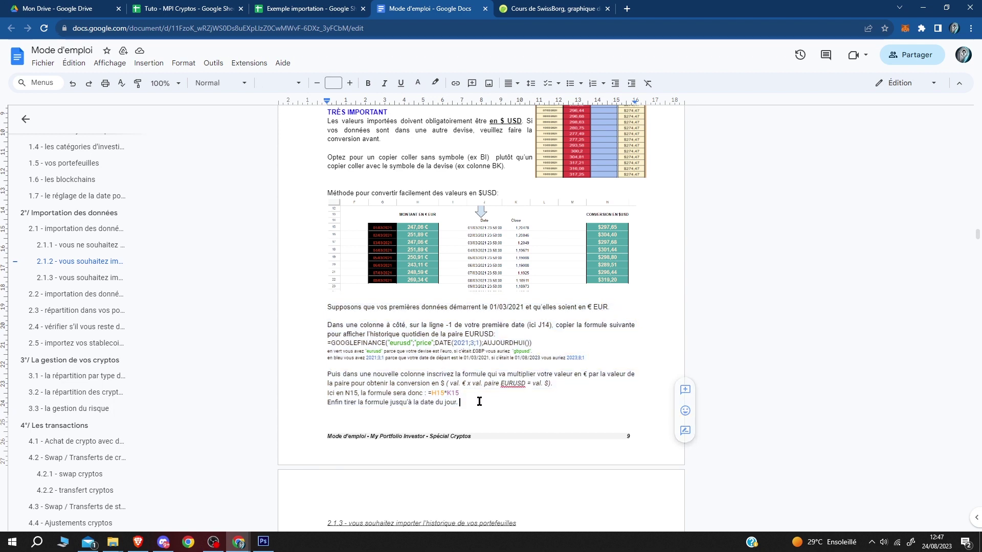
left_click_drag(480, 403, 317, 307)
left_click(602, 307)
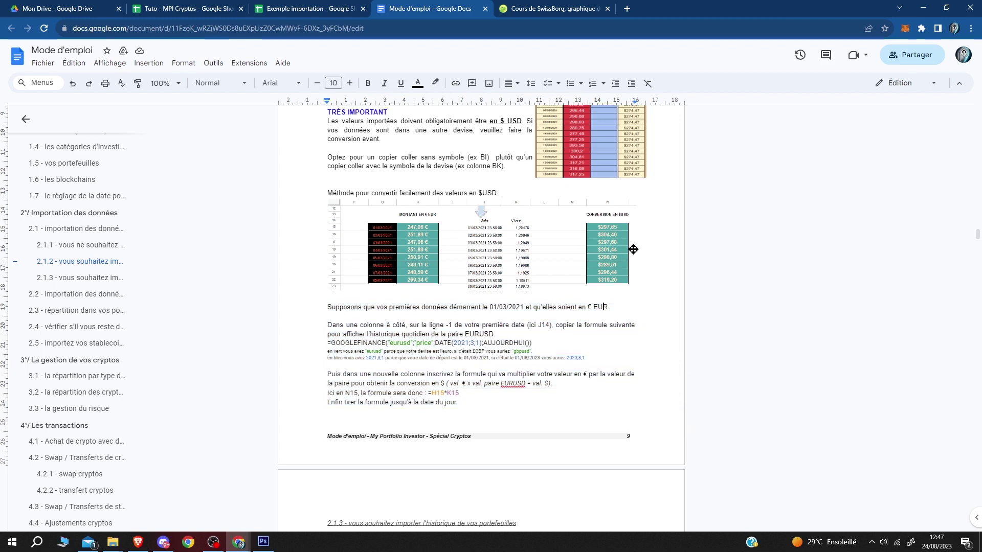
- Copy the USD values in C15:C32 of the Exemple importation spreadsheet
left_click(187, 8)
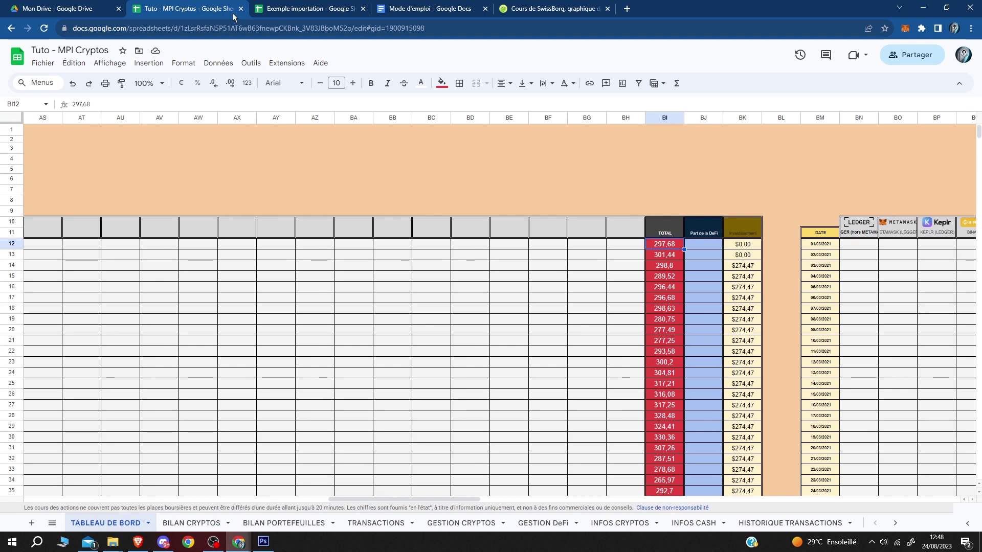
left_click(259, 4)
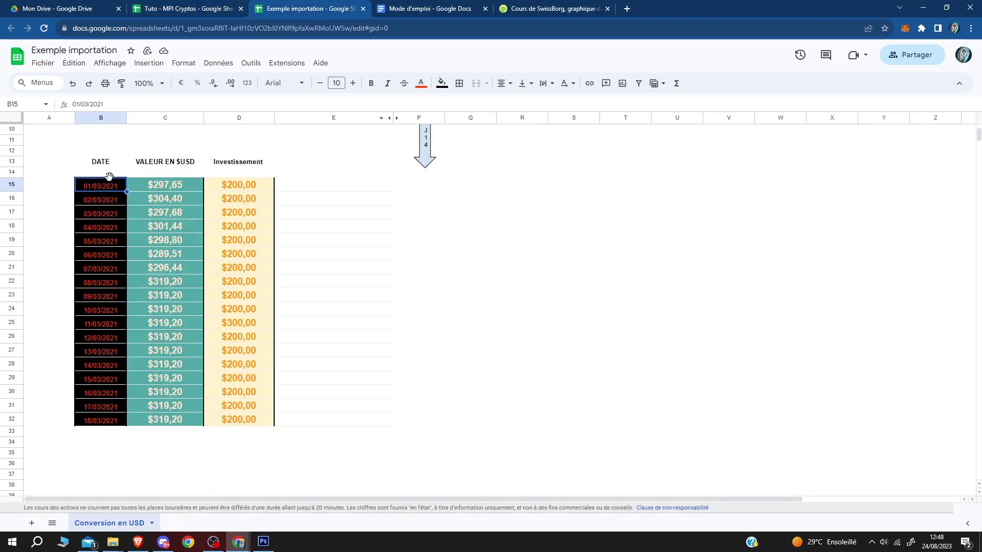
left_click(163, 189)
left_click_drag(163, 189, 171, 420)
key("ctrl+c")
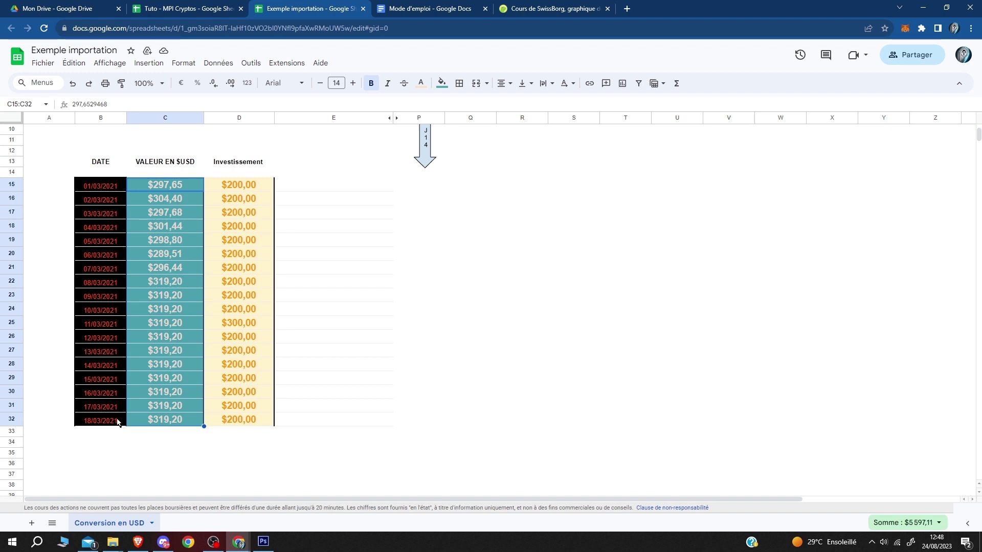
right_click(164, 422)
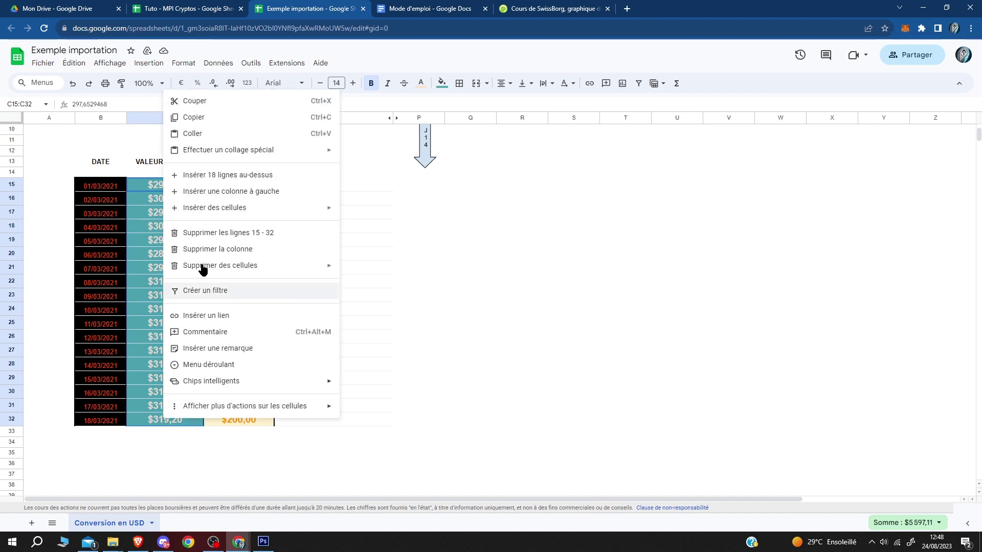
left_click(197, 123)
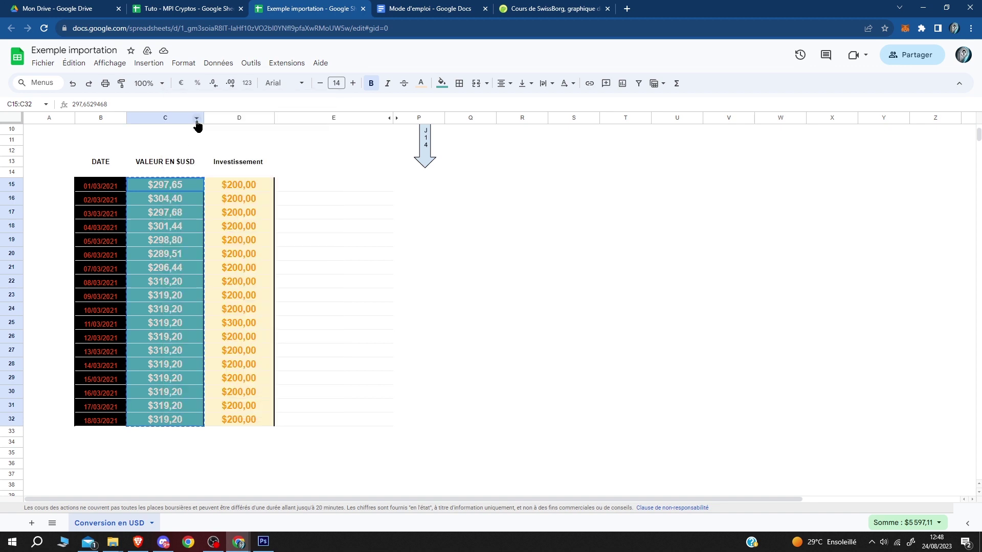
- Paste the copied USD values into the TOTAL column of Tuto - MPI Cryptos, starting at BI12, and check the pasted rows
left_click(185, 9)
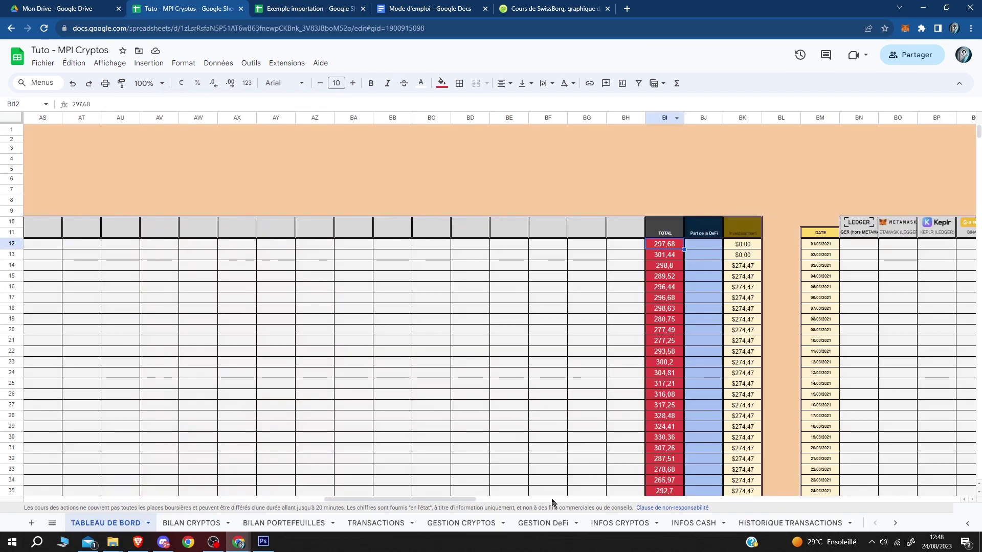
left_click_drag(461, 502, 357, 501)
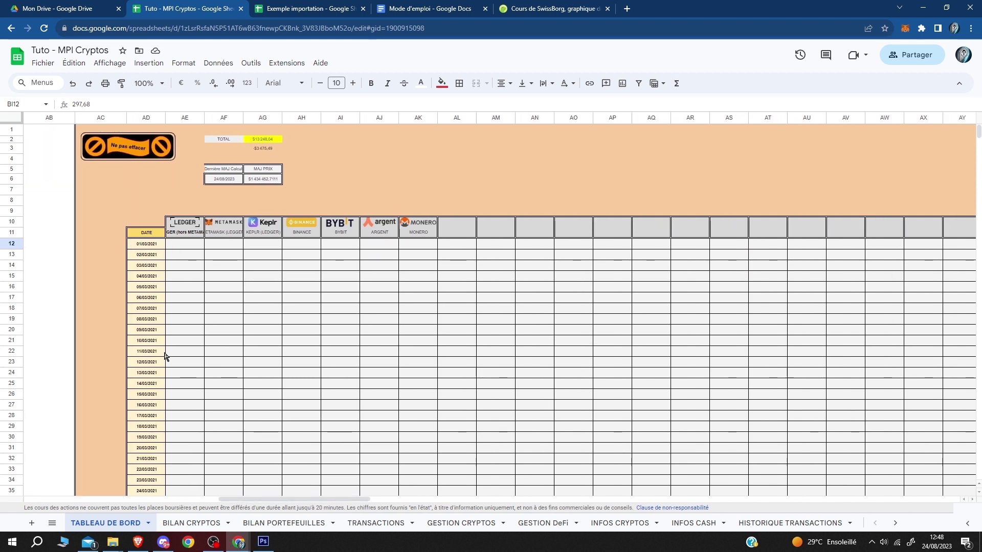
left_click_drag(271, 500, 410, 512)
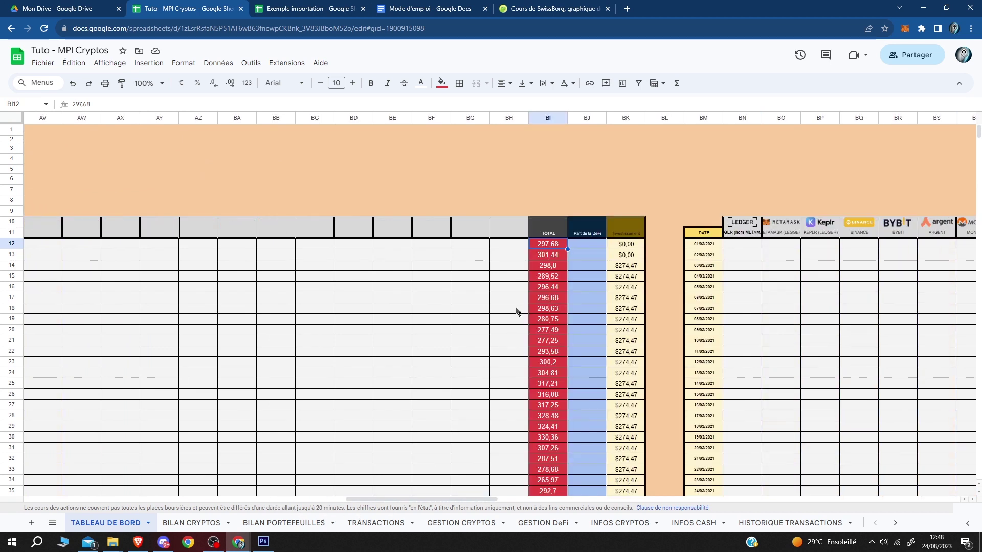
right_click(544, 249)
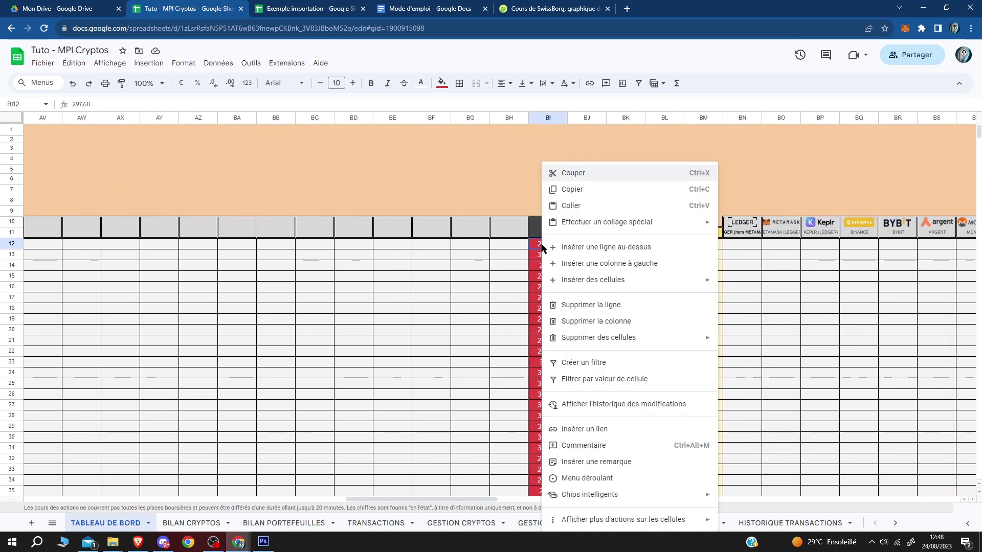
left_click(595, 204)
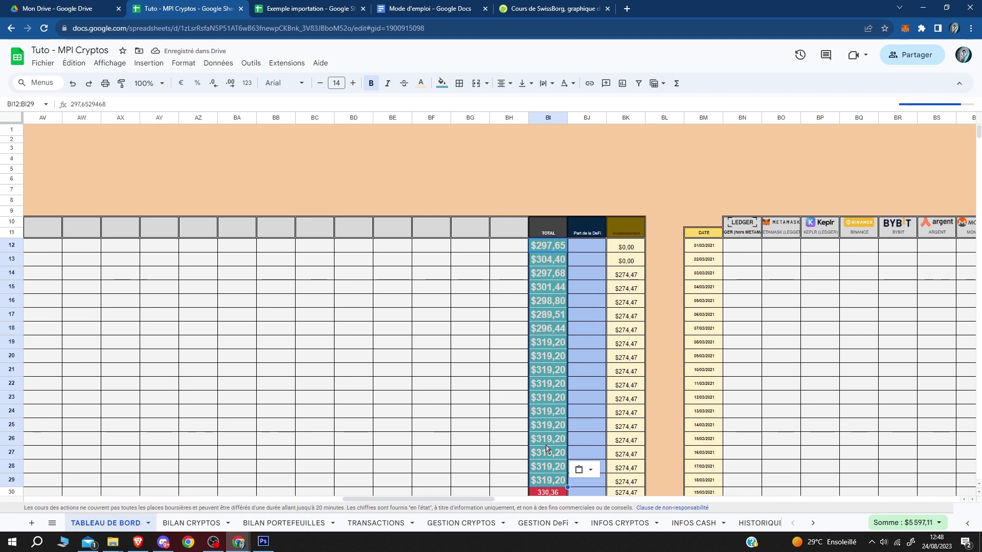
scroll(540, 473, "down", 5)
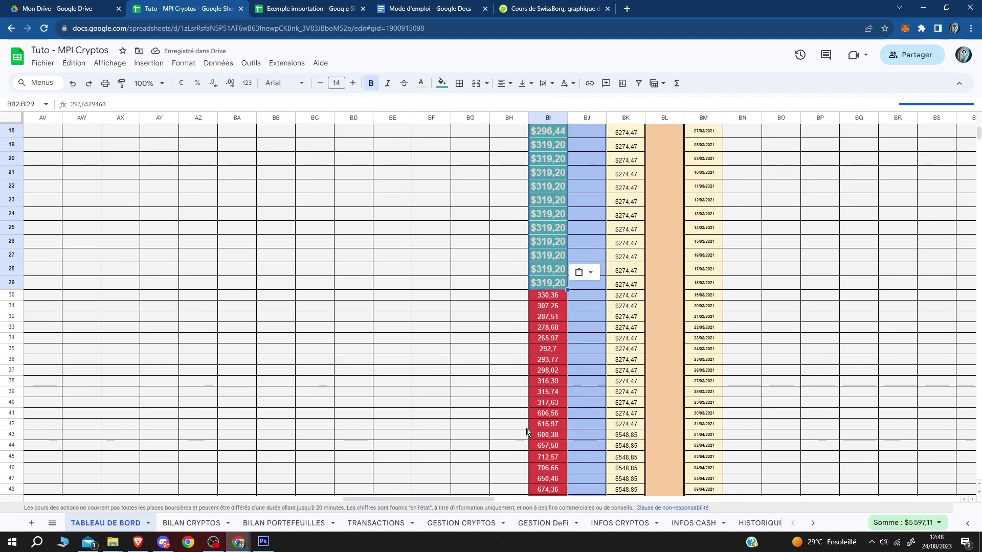
scroll(466, 381, "up", 1)
scroll(466, 381, "up", 7)
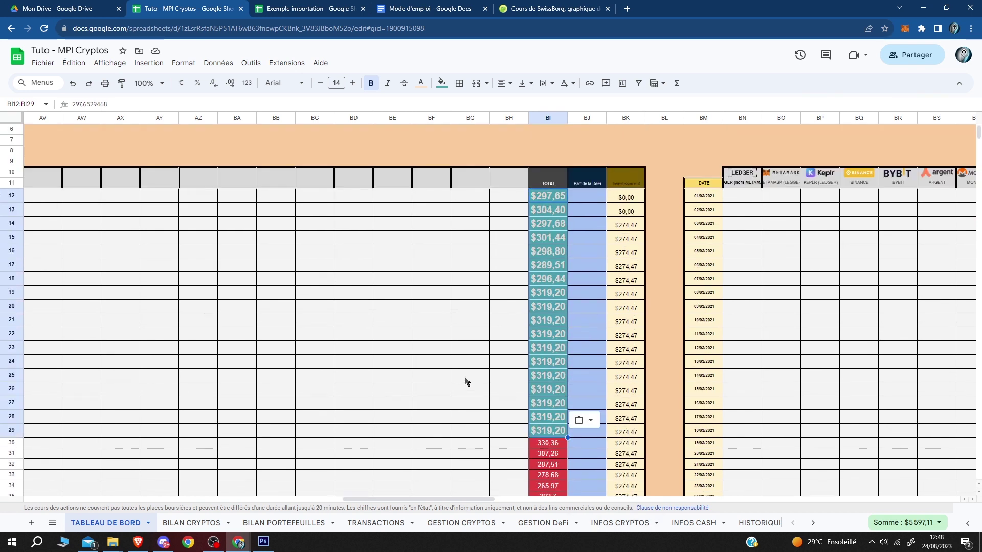
- Copy the investment amounts in D15:D32 of the Exemple importation spreadsheet
left_click(265, 10)
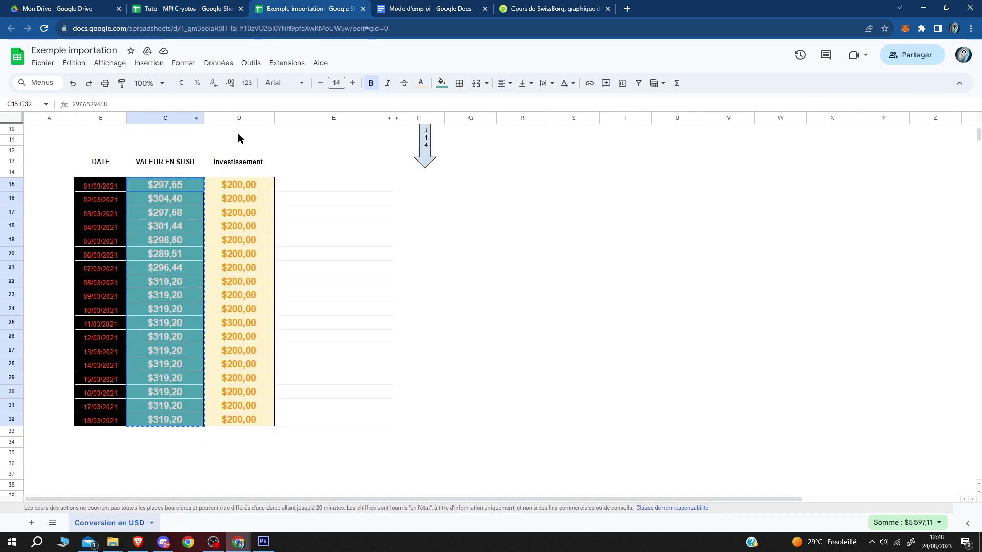
left_click_drag(239, 187, 236, 419)
key("ctrl+c")
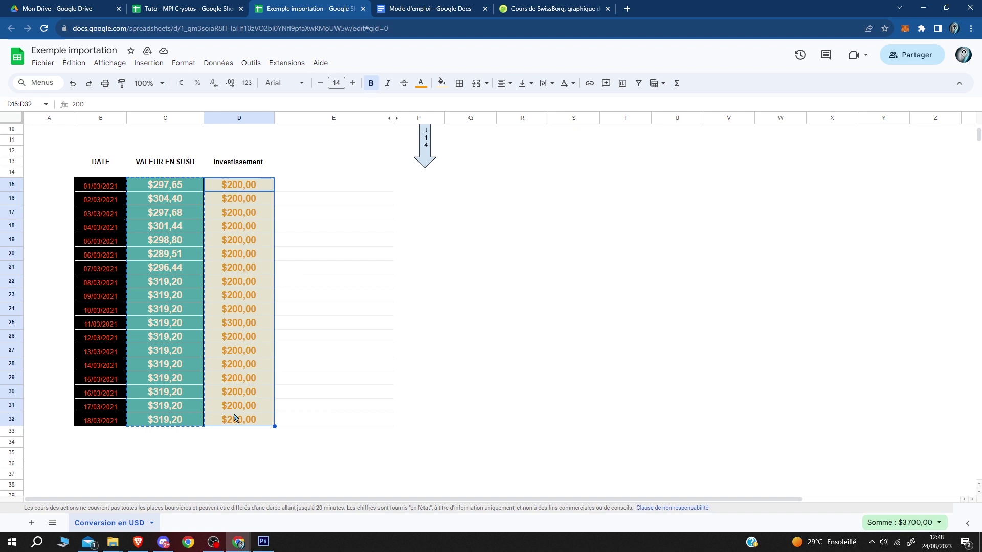
right_click(236, 418)
left_click(279, 112)
- Paste the copied investment amounts into the Investissement column of Tuto - MPI Cryptos, starting at BK12
left_click(204, 8)
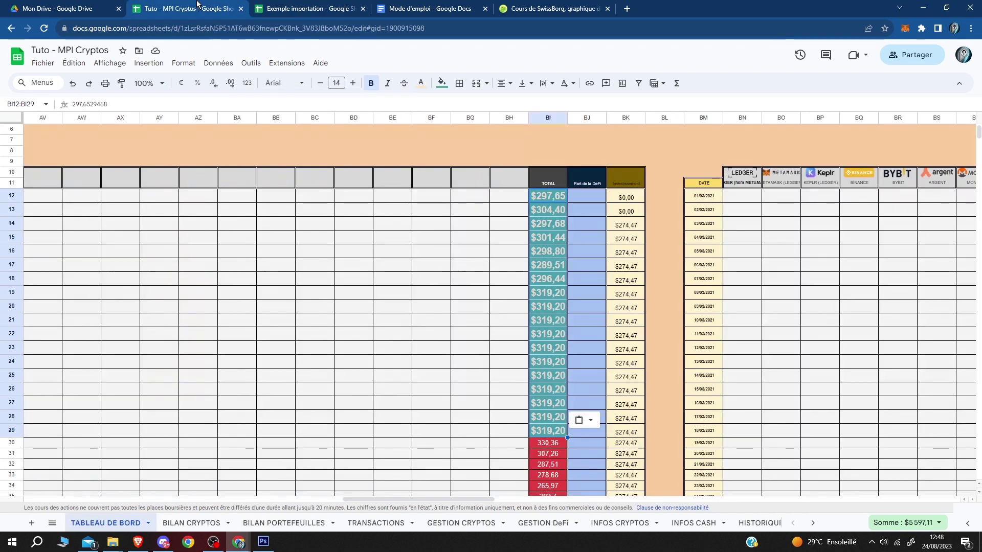
left_click(622, 201)
right_click(622, 201)
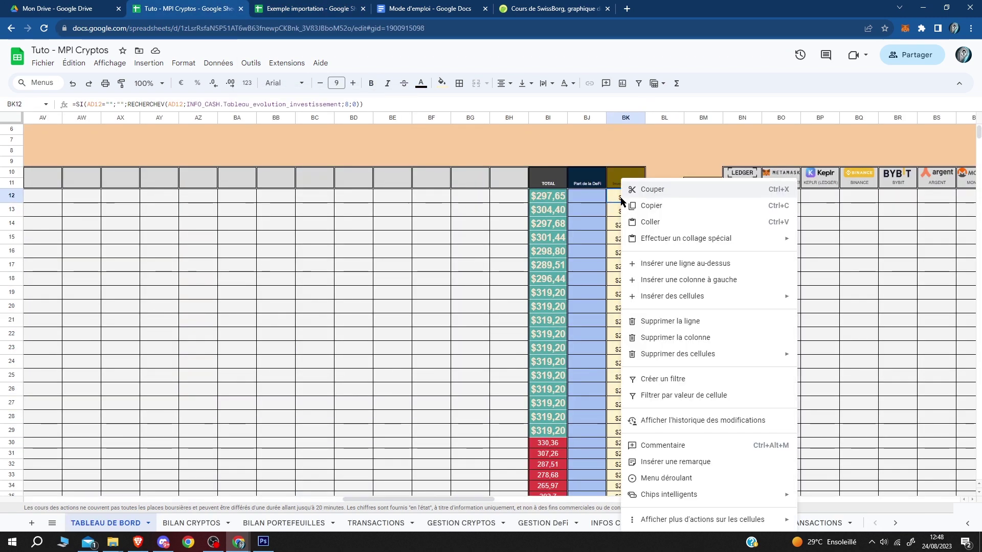
left_click(657, 223)
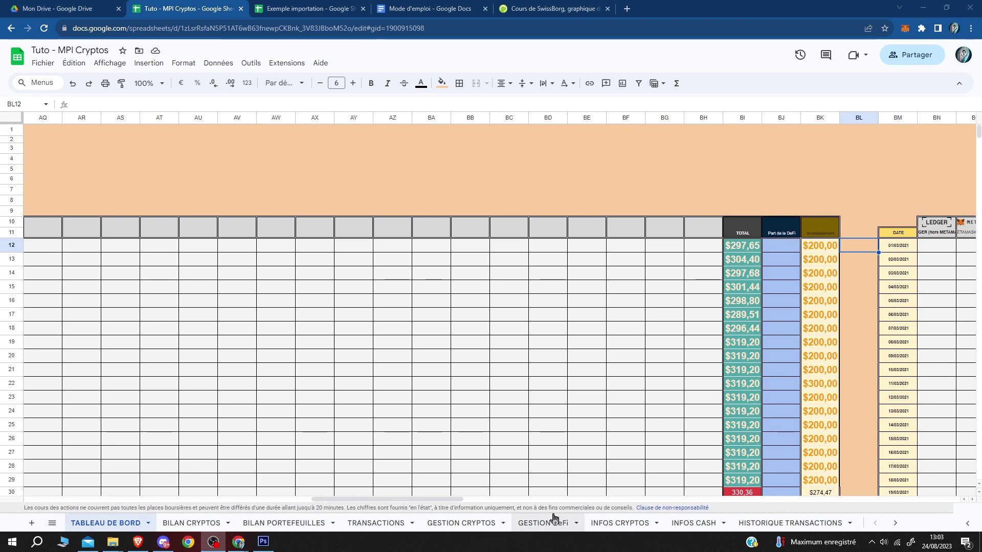
- Hide columns AA to EK on the TABLEAU DE BORD sheet
left_click_drag(464, 500, 321, 503)
left_click_drag(300, 120, 969, 118)
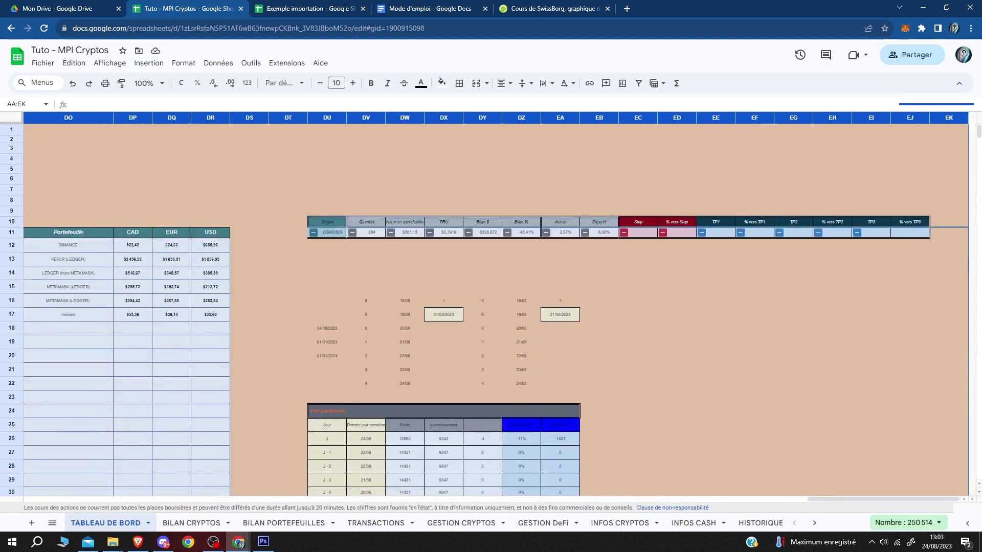
right_click(640, 118)
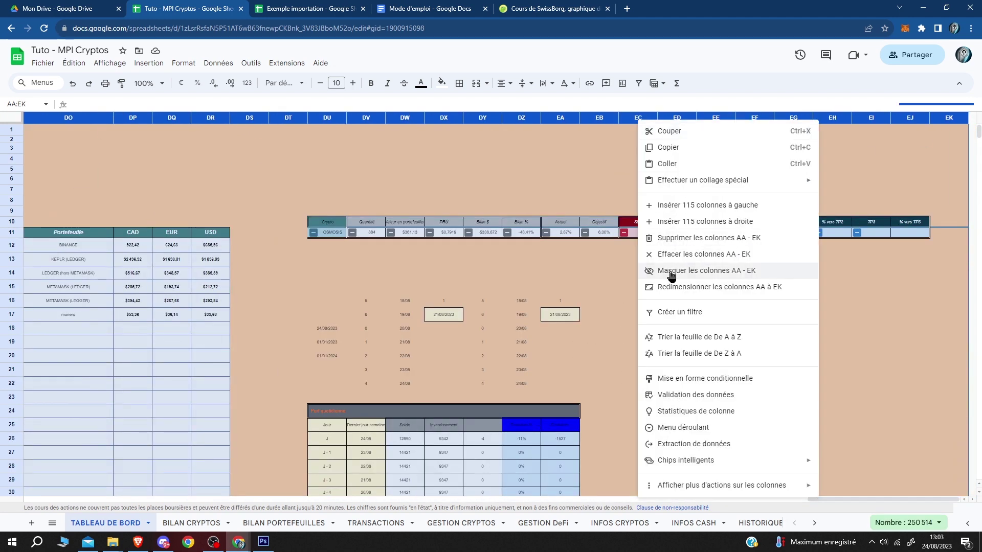
key("Return")
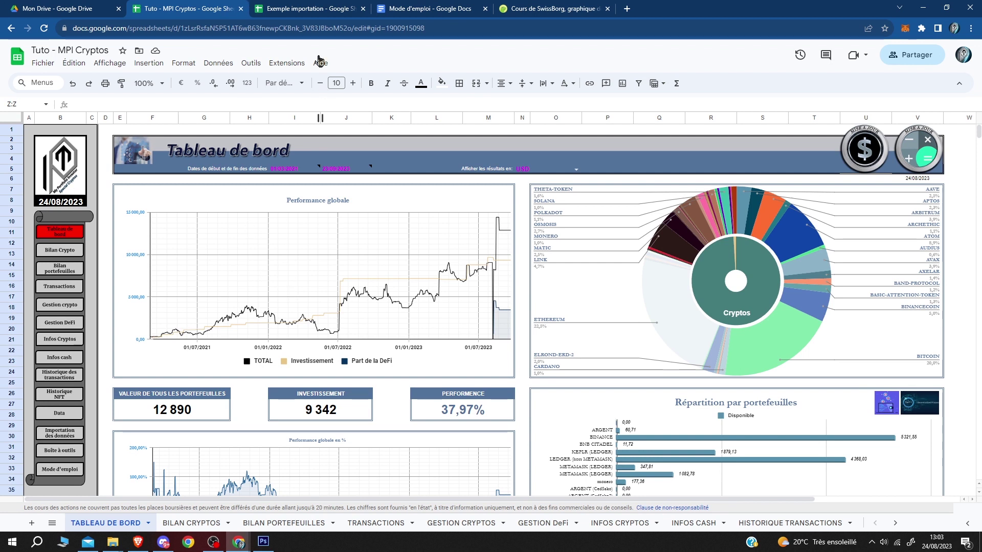
- Review the VALEUR EN $USD and Investissement columns and the first date in the Exemple importation spreadsheet
left_click(304, 6)
left_click_drag(161, 162, 171, 432)
left_click_drag(252, 167, 252, 432)
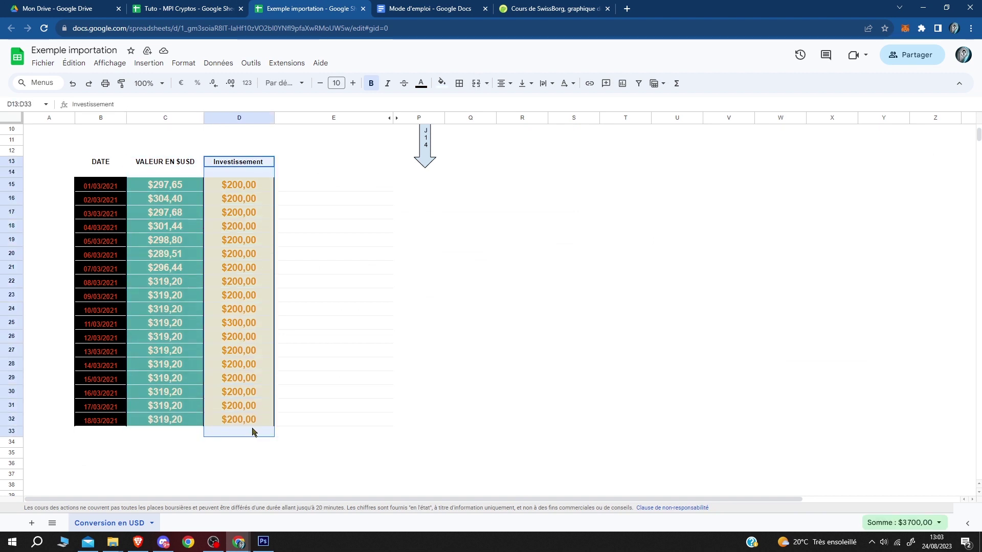
left_click_drag(169, 185, 169, 407)
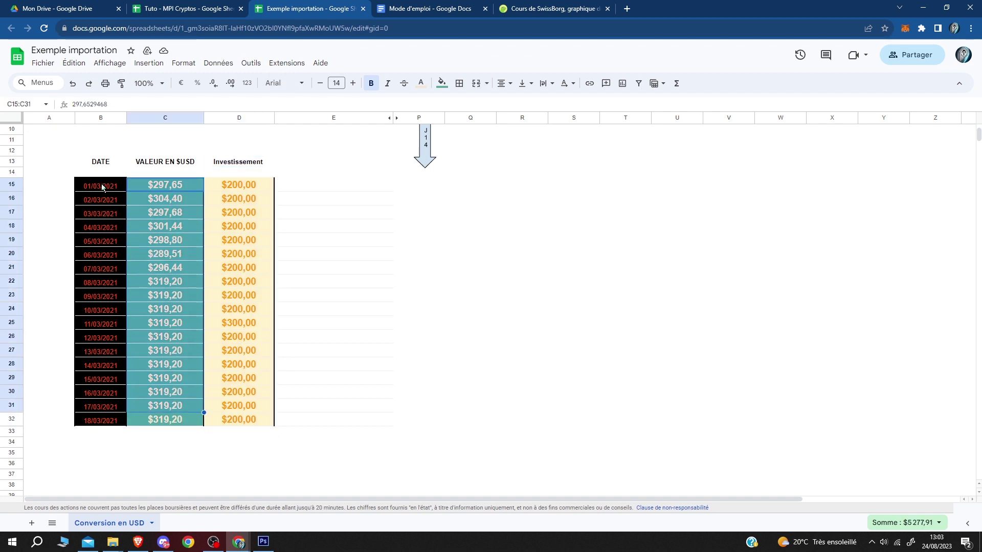
left_click(102, 187)
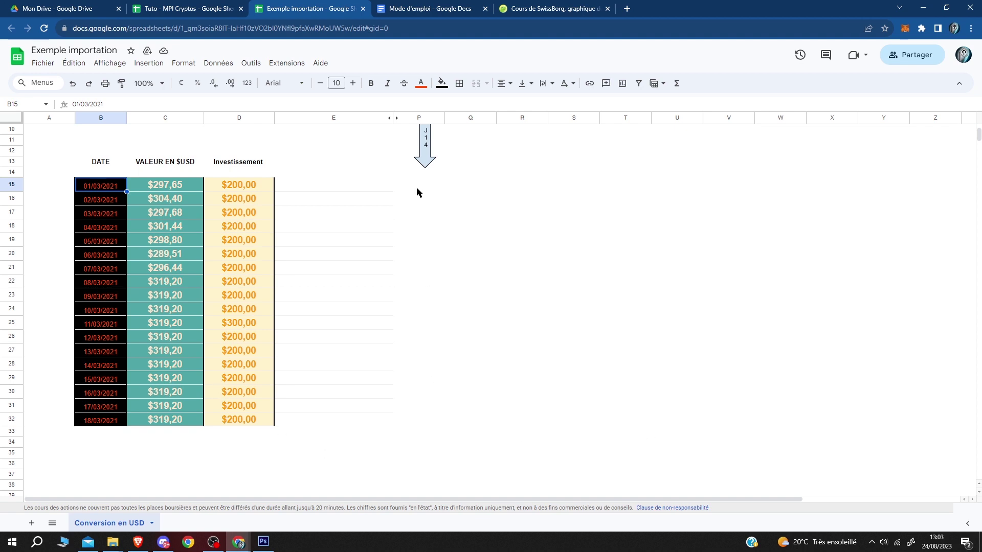
- Open the Bilan portefeuilles sheet of Tuto - MPI Cryptos and unhide the columns following column Z
left_click(171, 4)
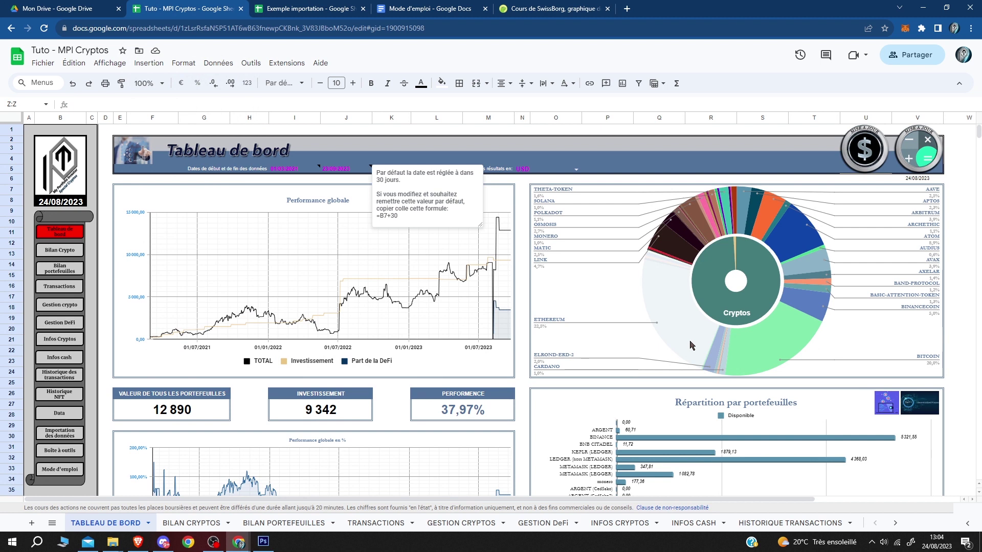
left_click(57, 274)
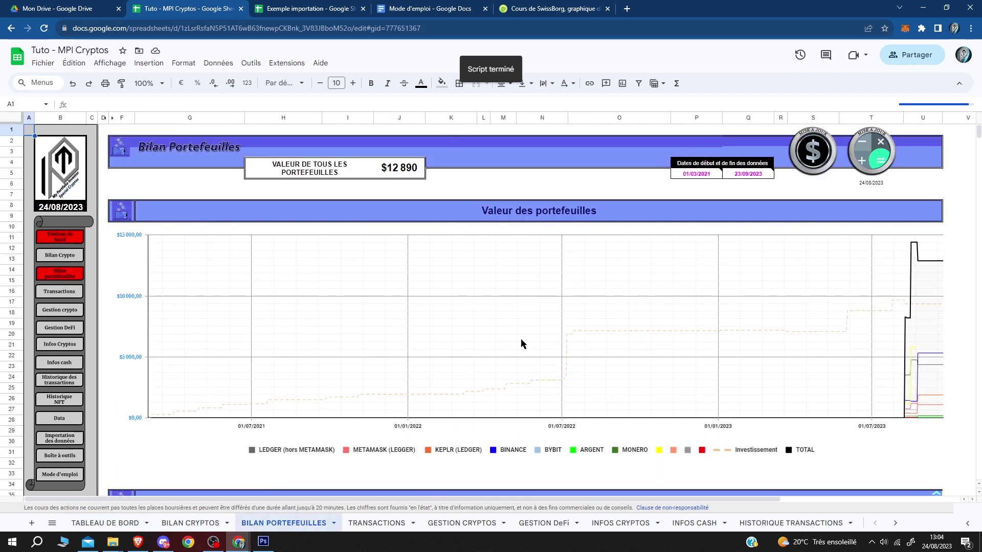
mouse_move(695, 177)
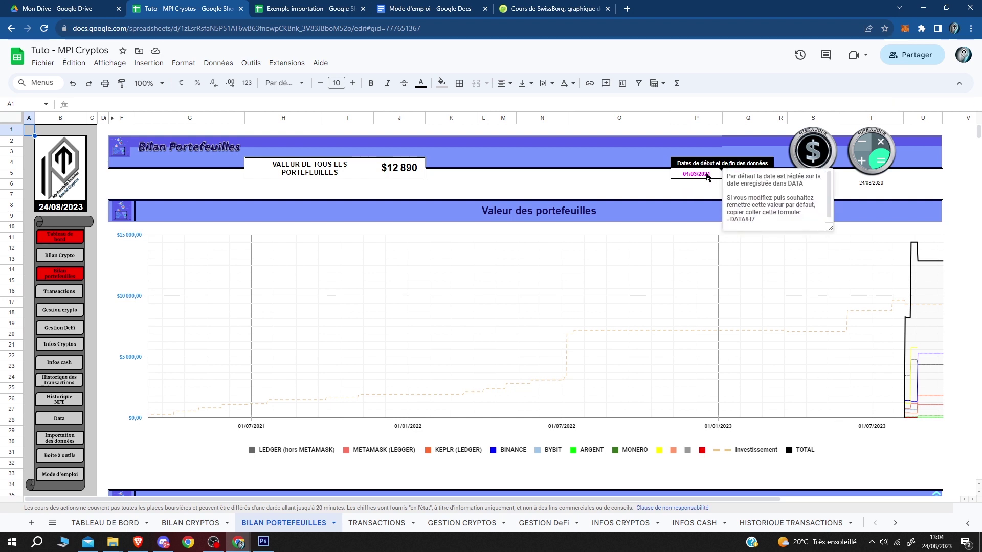
left_click_drag(165, 499, 416, 519)
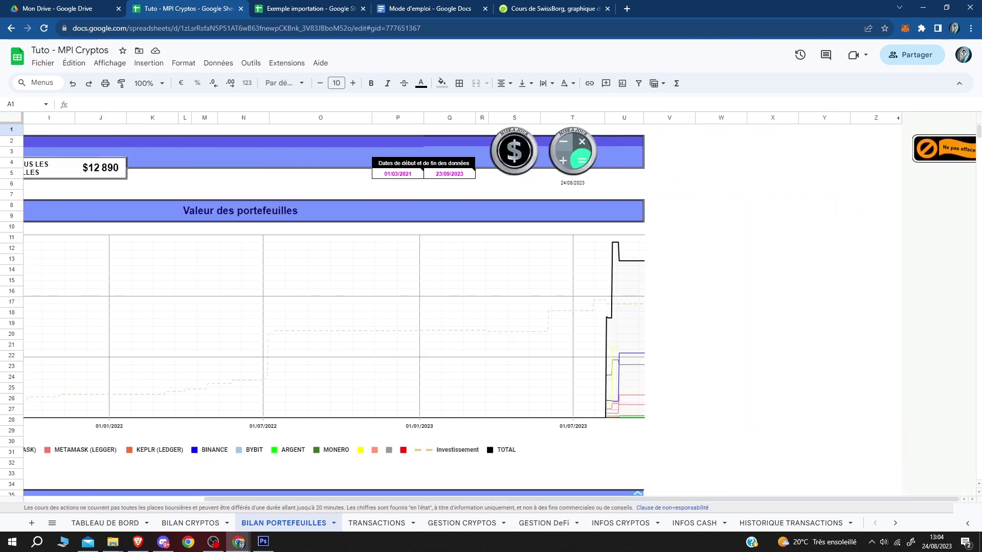
left_click_drag(826, 123, 883, 117)
right_click(868, 117)
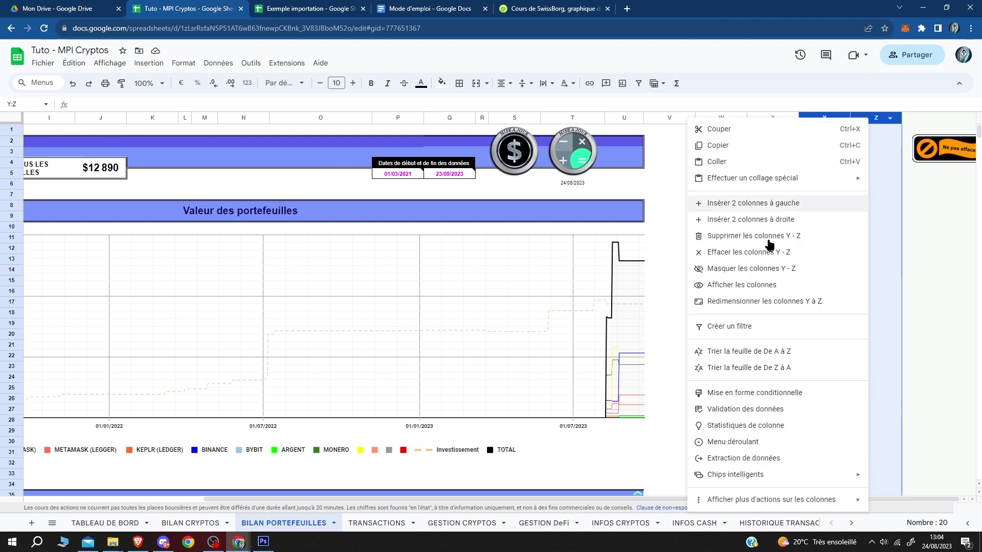
left_click(740, 287)
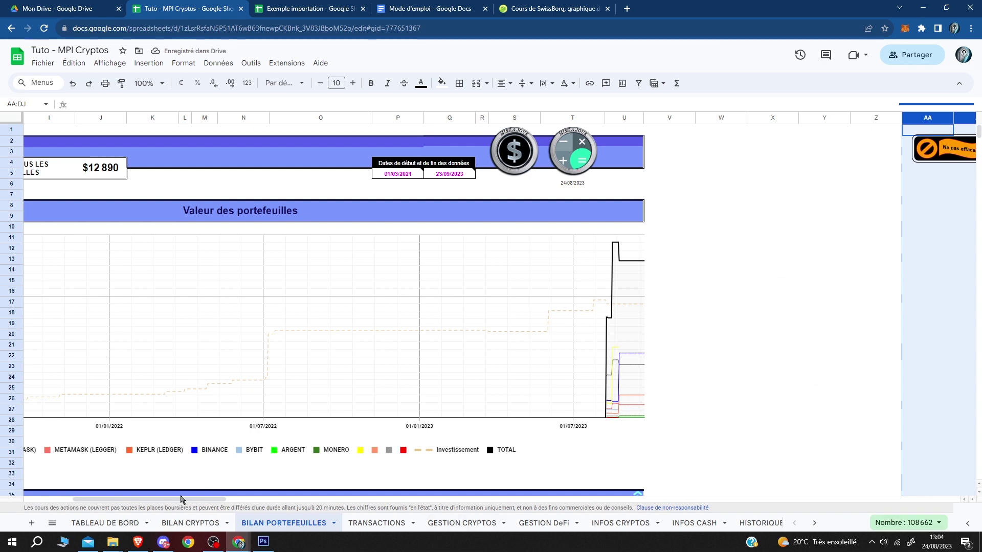
- Locate the wallet history table in the unhidden columns and select its first date, cell AP90
left_click_drag(172, 501, 396, 501)
scroll(403, 336, "down", 12)
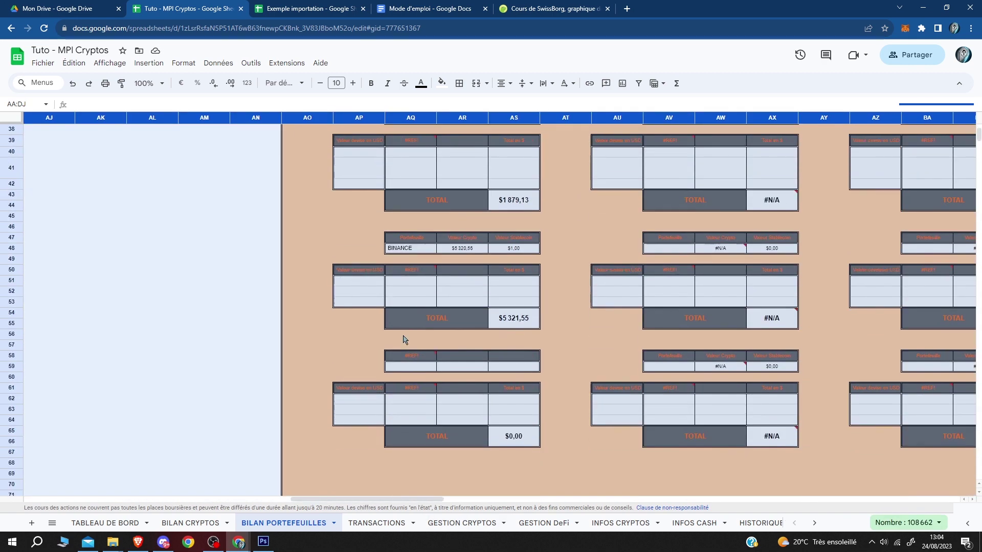
scroll(403, 336, "down", 5)
left_click(360, 239)
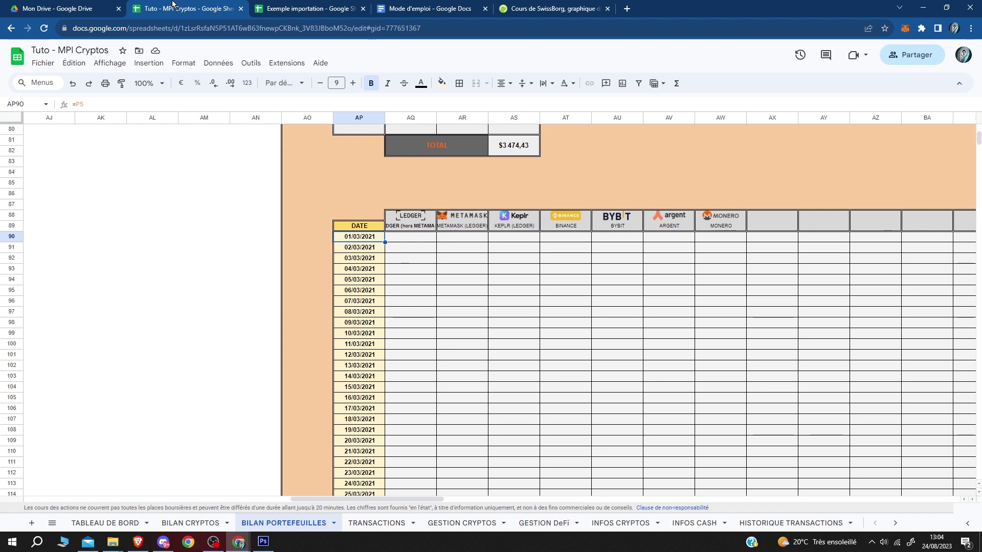
- Copy the USD values in C15:C32 of the Exemple importation spreadsheet and check their first date
left_click(274, 5)
left_click_drag(155, 192, 160, 423)
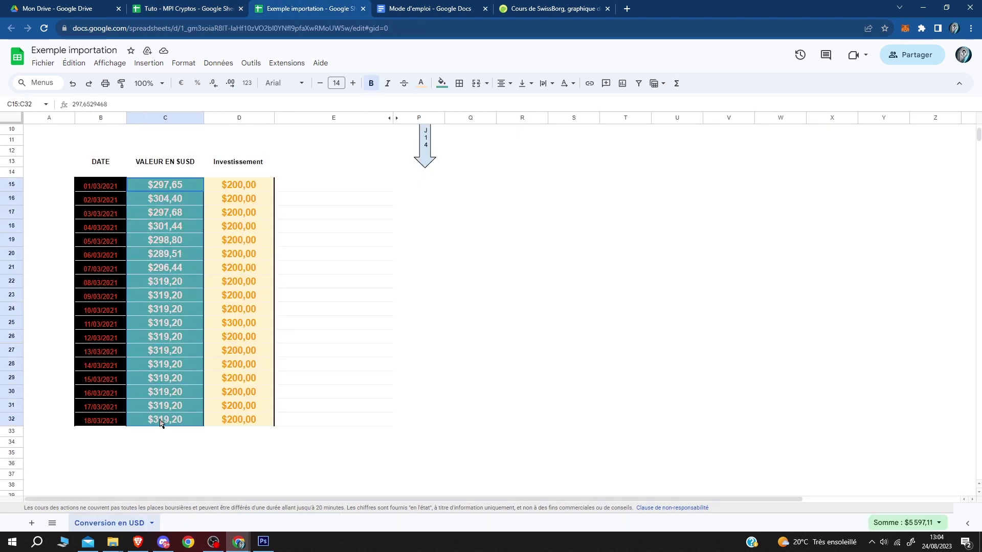
right_click(167, 212)
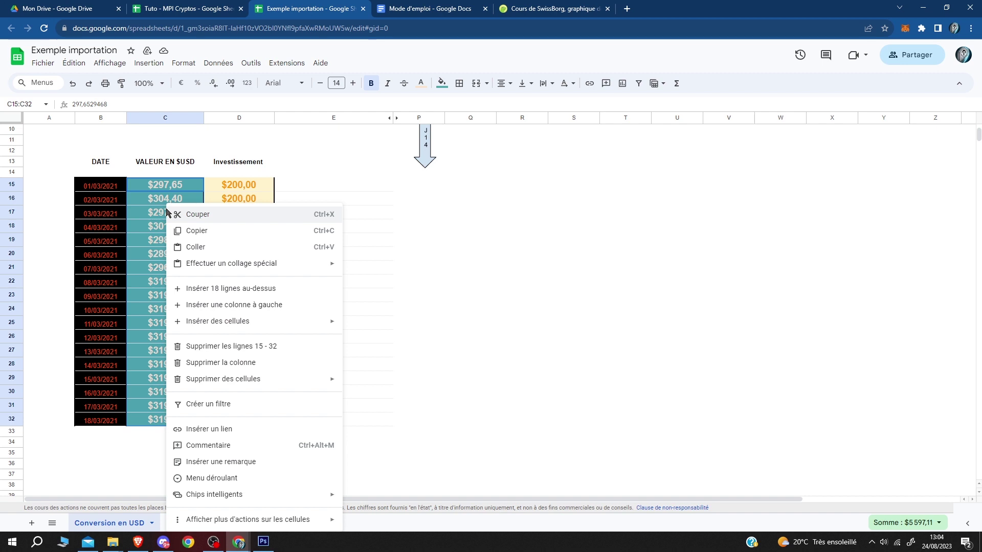
left_click(193, 228)
mouse_move(106, 188)
left_mouse_down()
mouse_move(106, 284)
mouse_move(106, 185)
left_mouse_up()
- Paste the copied USD values into the METAMASK (LEGGER) column of the BILAN PORTEFEUILLES sheet, starting at AR90
left_click(181, 9)
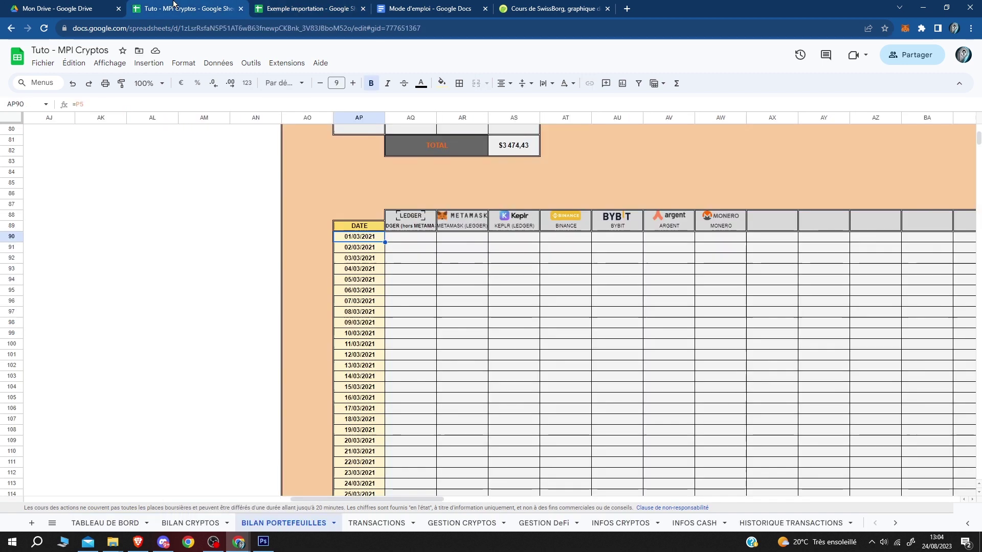
left_click(453, 237)
right_click(454, 237)
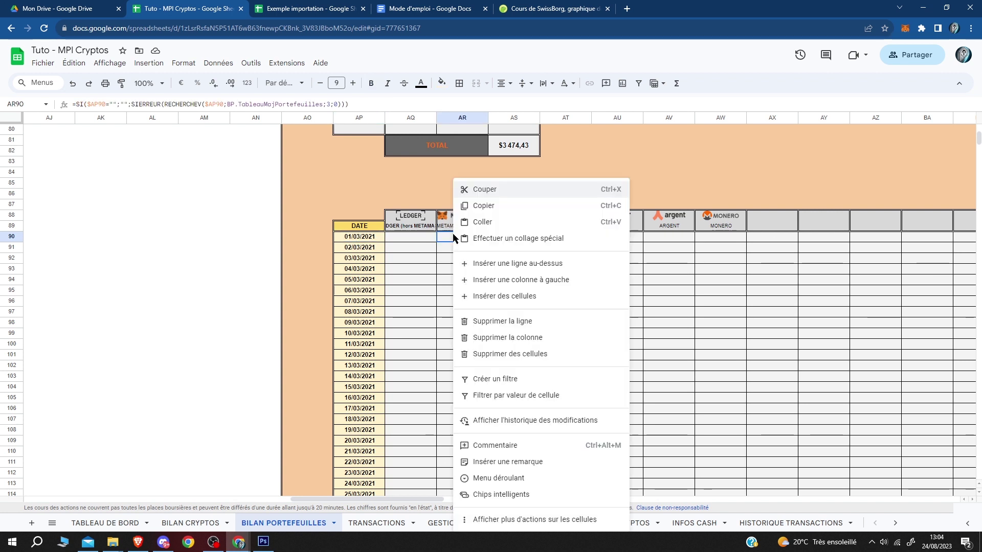
left_click(496, 225)
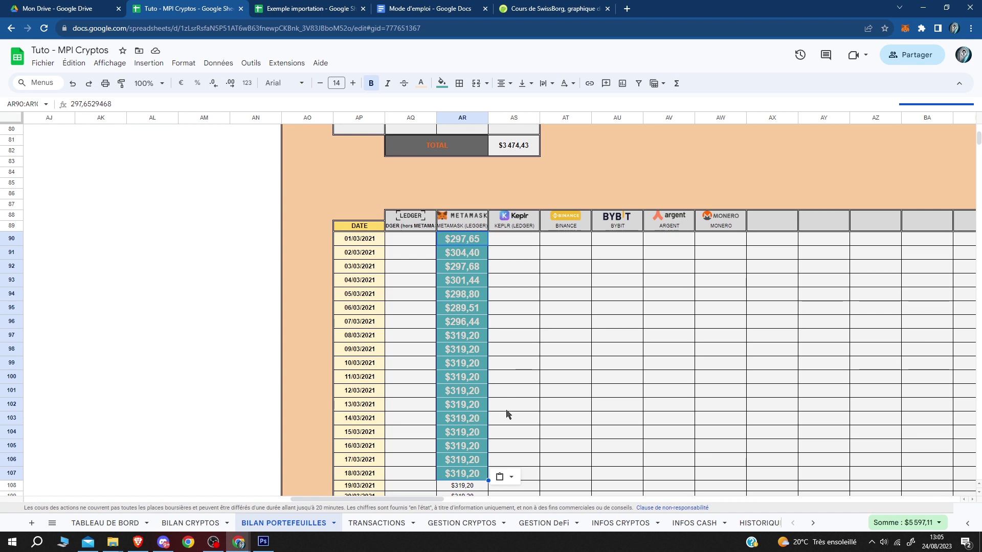
- Go to the Importation Cryptos section on the IMPORTATION DES DONNEES sheet
left_click_drag(384, 499, 0, 519)
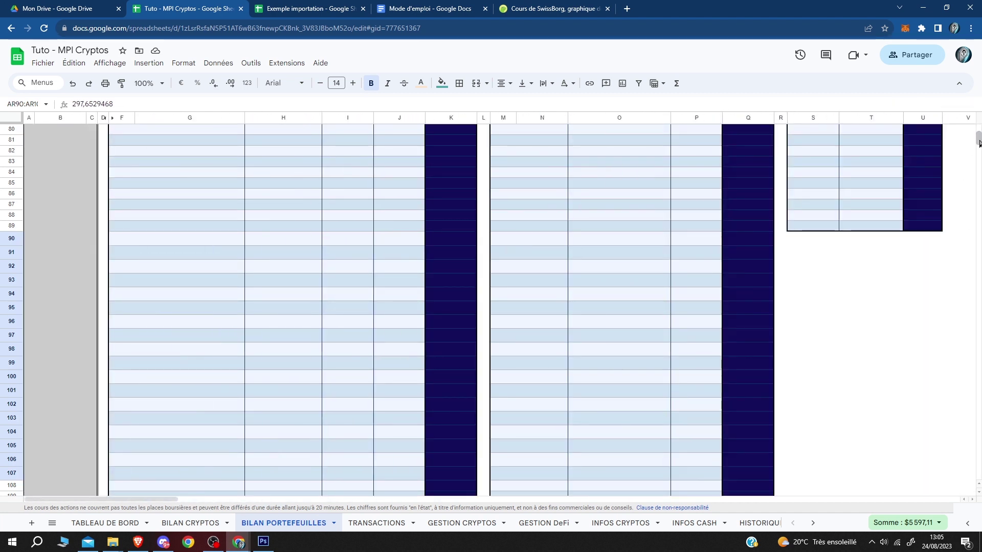
left_click_drag(979, 139, 978, 128)
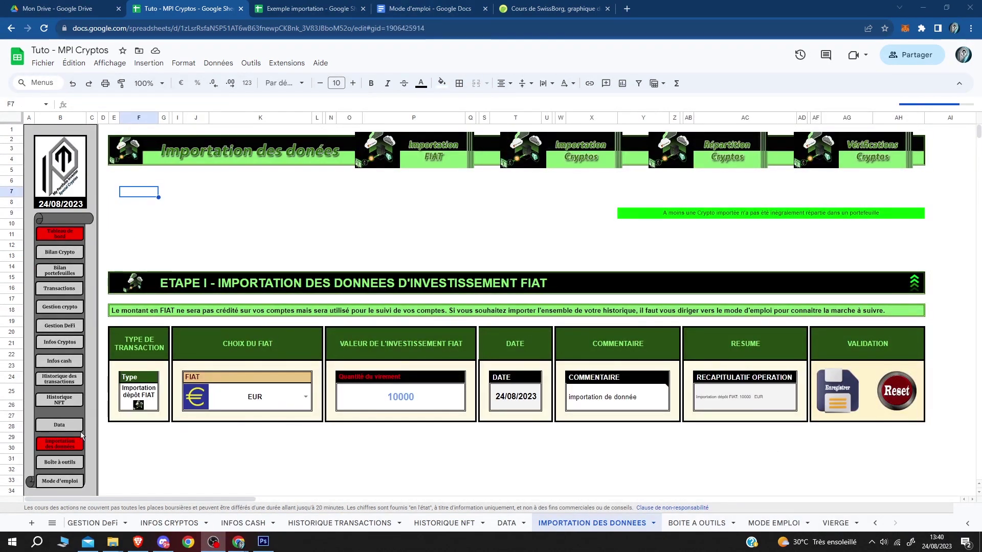
left_click(572, 161)
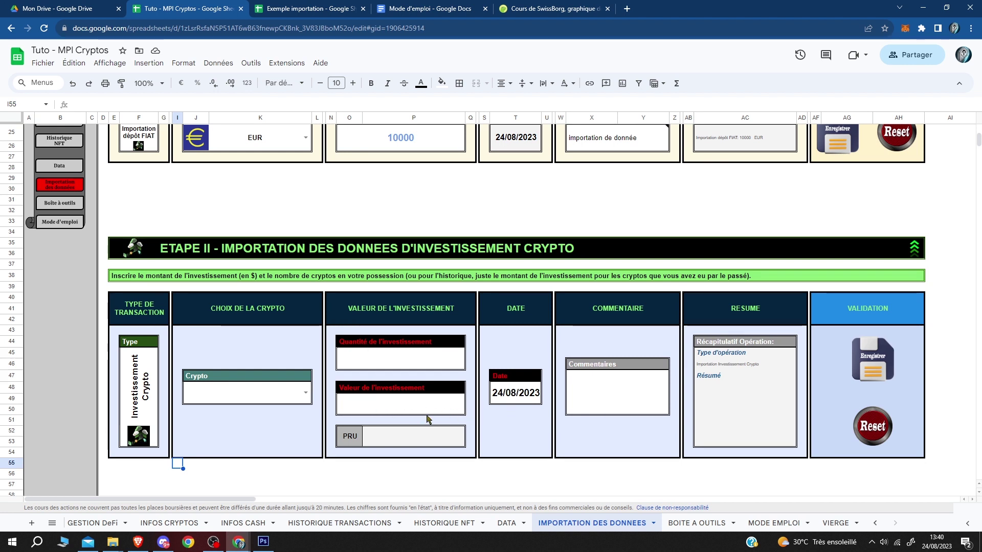
left_click(300, 397)
scroll(234, 481, "down", 10)
scroll(234, 481, "down", 15)
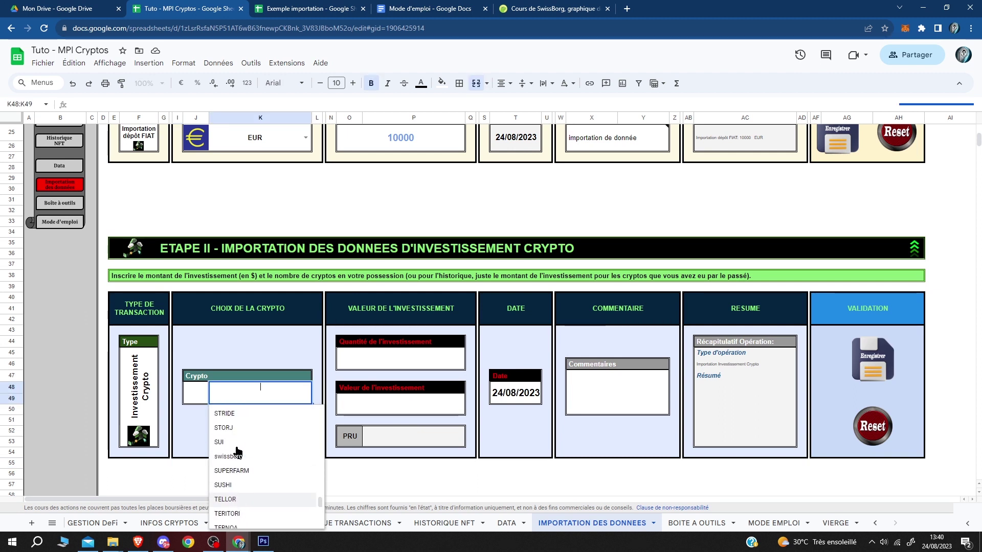
scroll(240, 452, "up", 2)
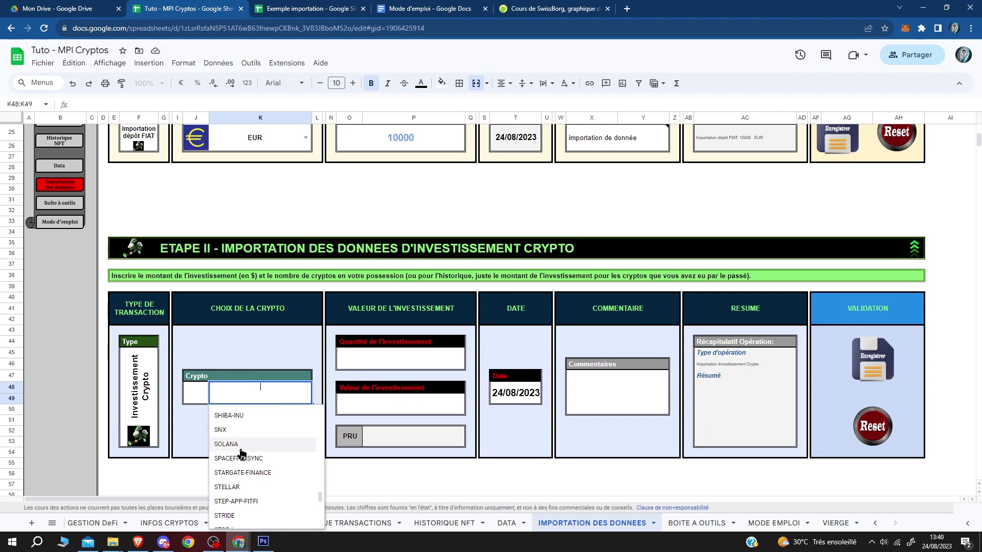
scroll(242, 453, "up", 2)
scroll(242, 454, "up", 3)
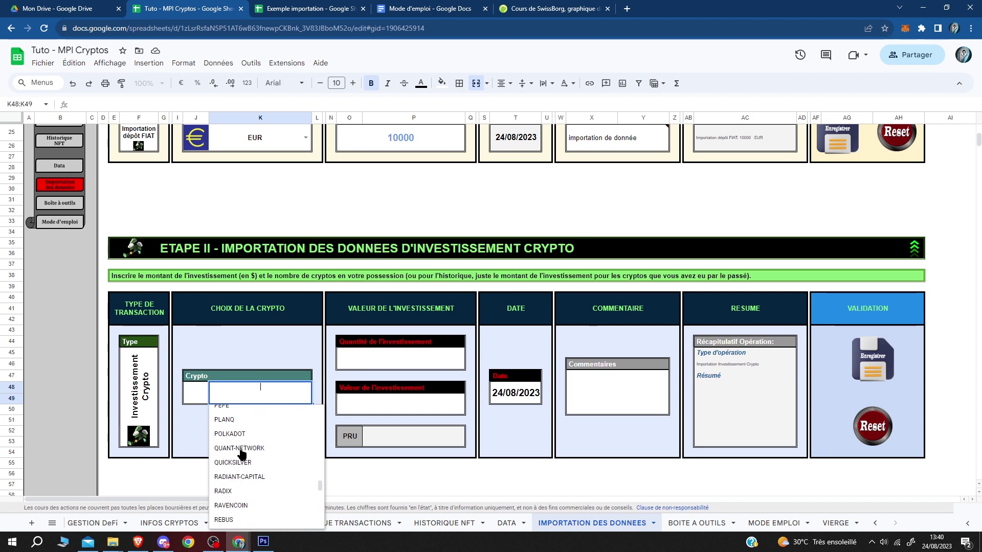
left_click(256, 391)
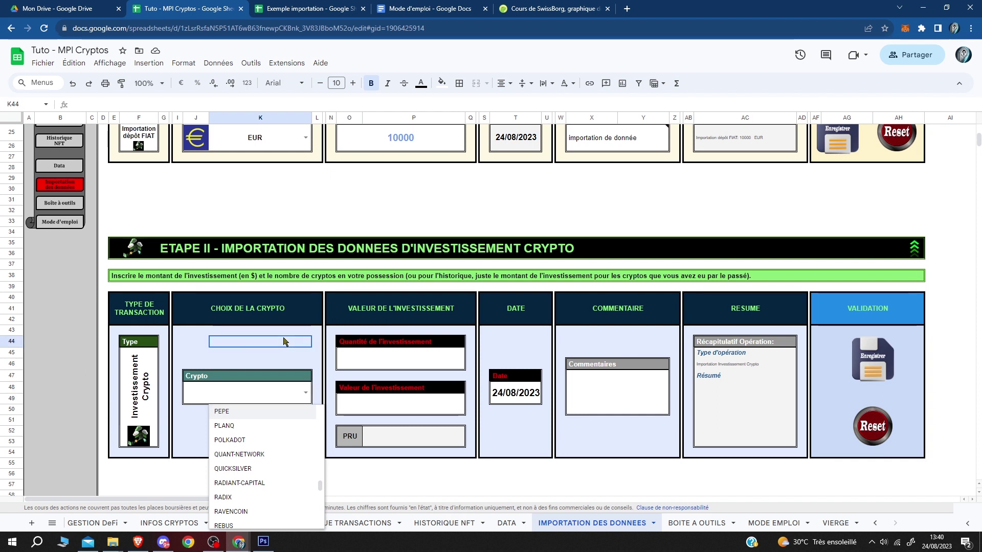
- Choose OSMOSIS as the crypto in the ETAPE II investment import form
left_click(256, 388)
type("osm")
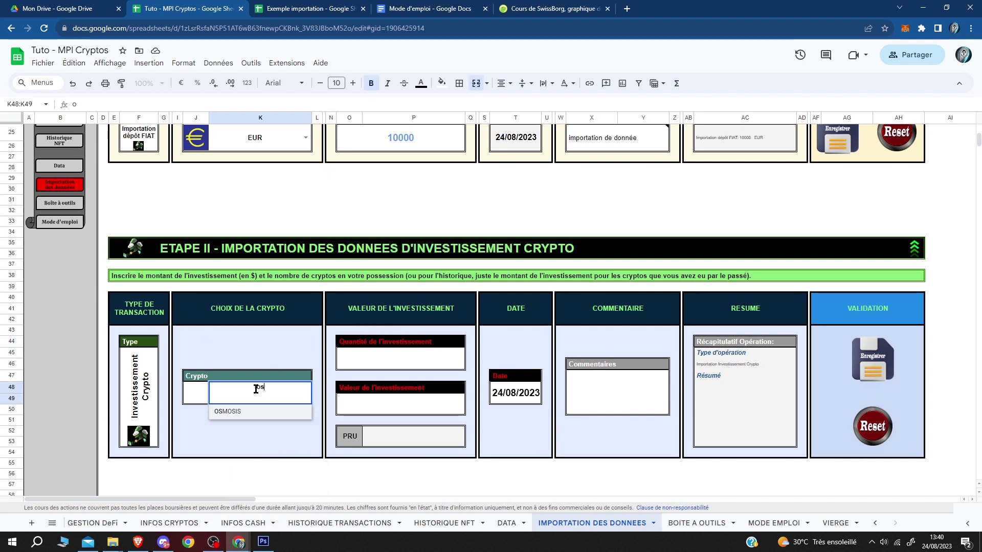
left_click(228, 412)
- Set the OSMOSIS investment quantity to 850 and its value to 1100, and try to record the operation
left_click(391, 364)
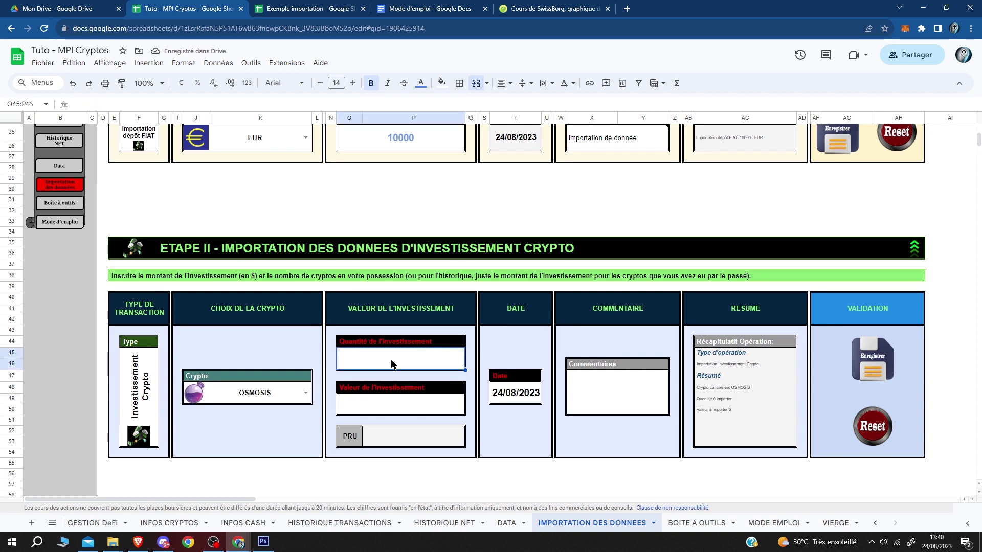
type("850")
key("Return")
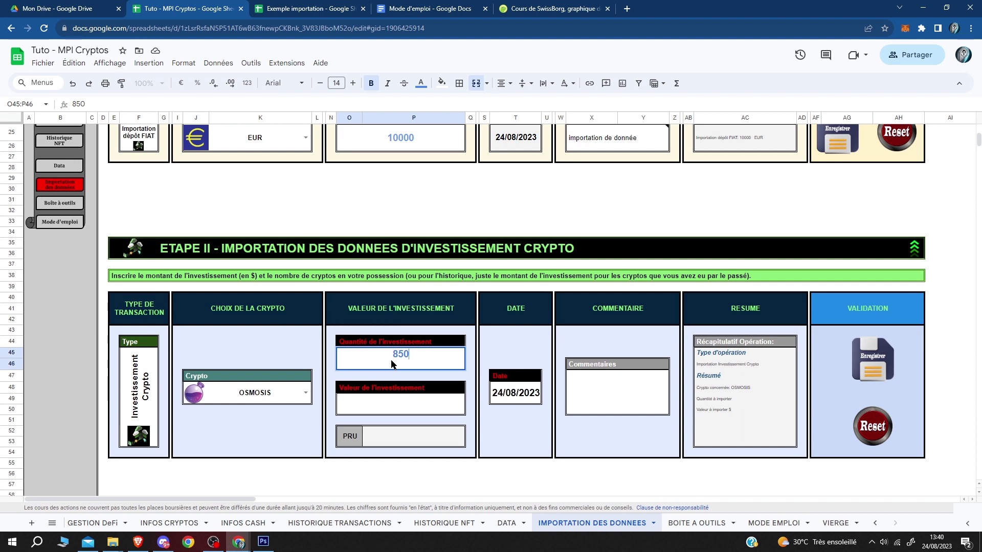
left_click(398, 397)
type("11")
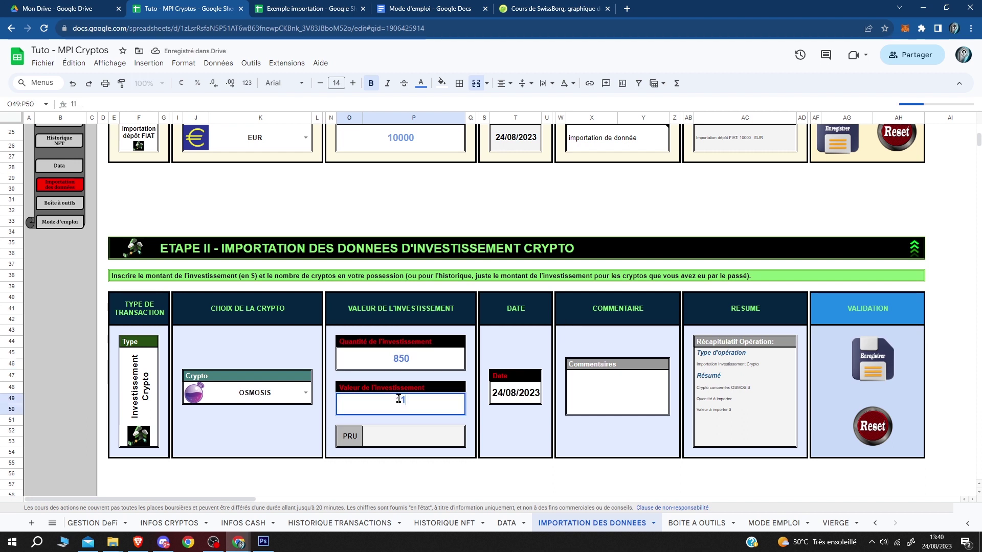
key("Return")
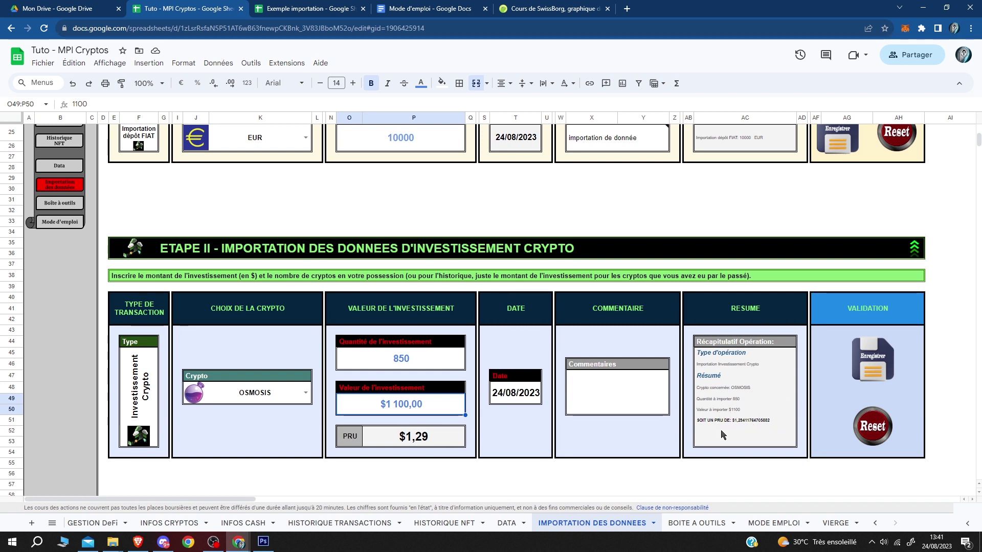
left_click(880, 358)
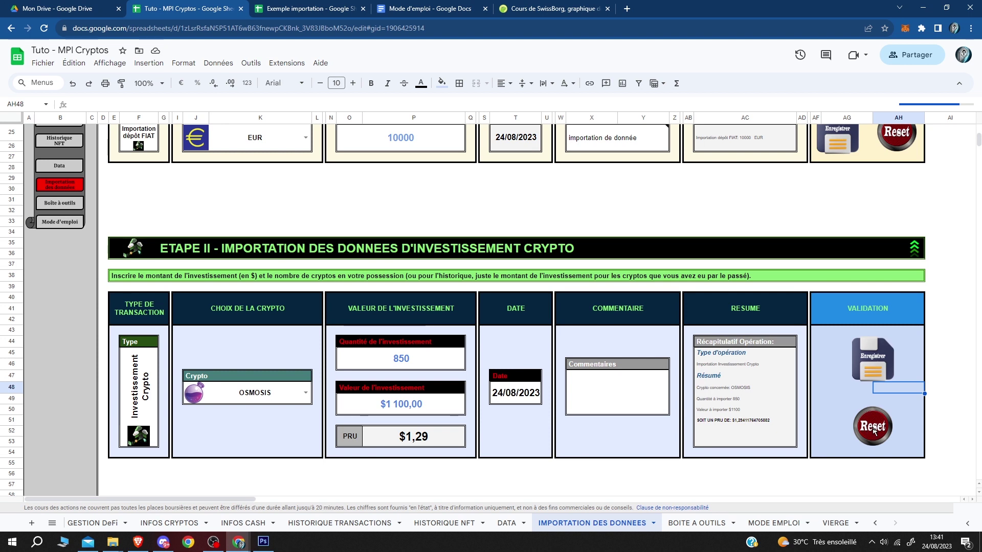
- Choose SOLANA as the crypto in the ETAPE II investment import form and set the investment quantity to 15
left_click(306, 392)
scroll(261, 457, "down", 15)
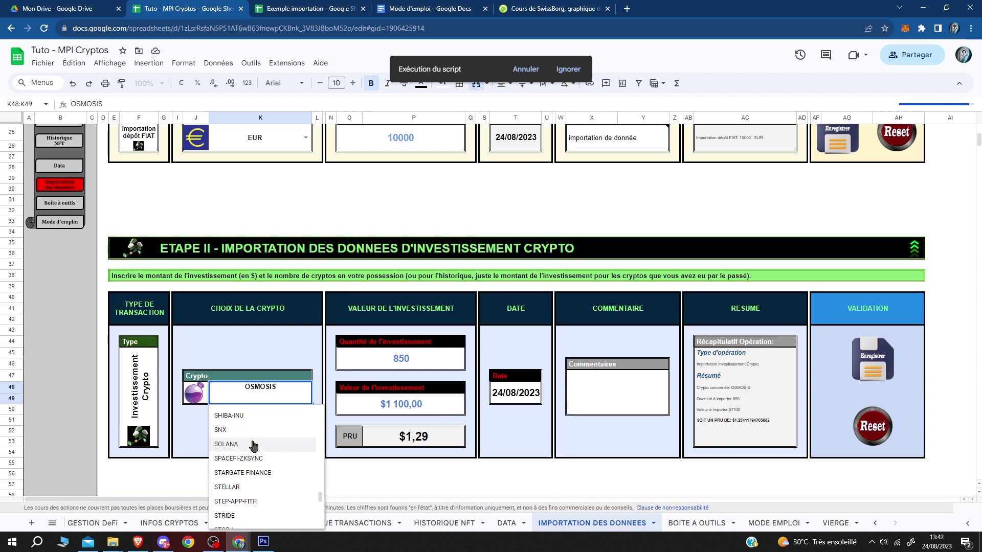
left_click(259, 444)
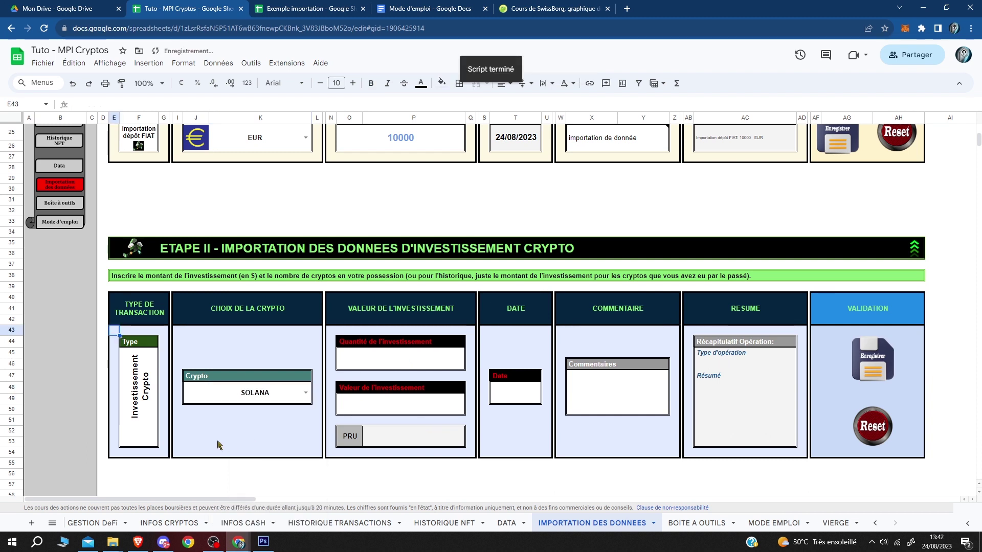
left_click(397, 362)
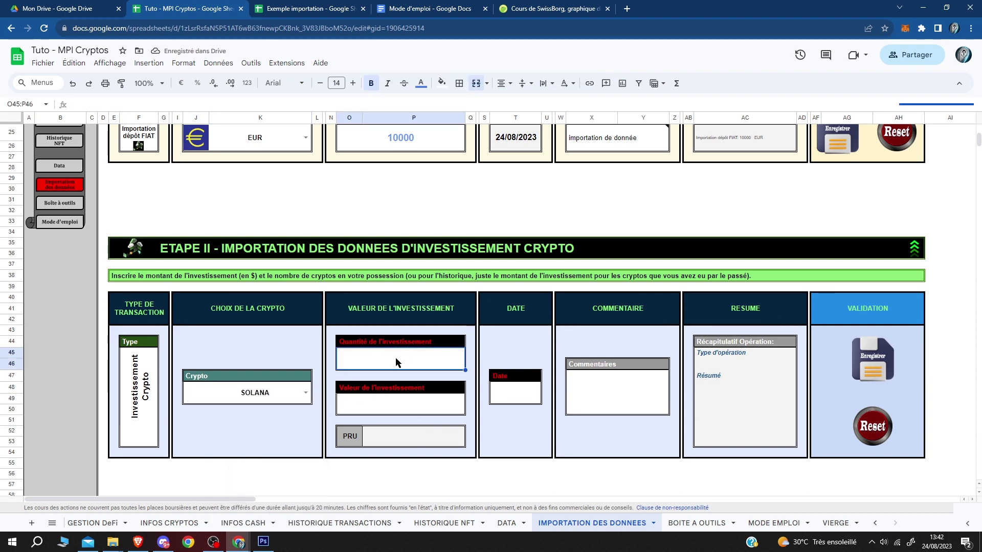
type("15")
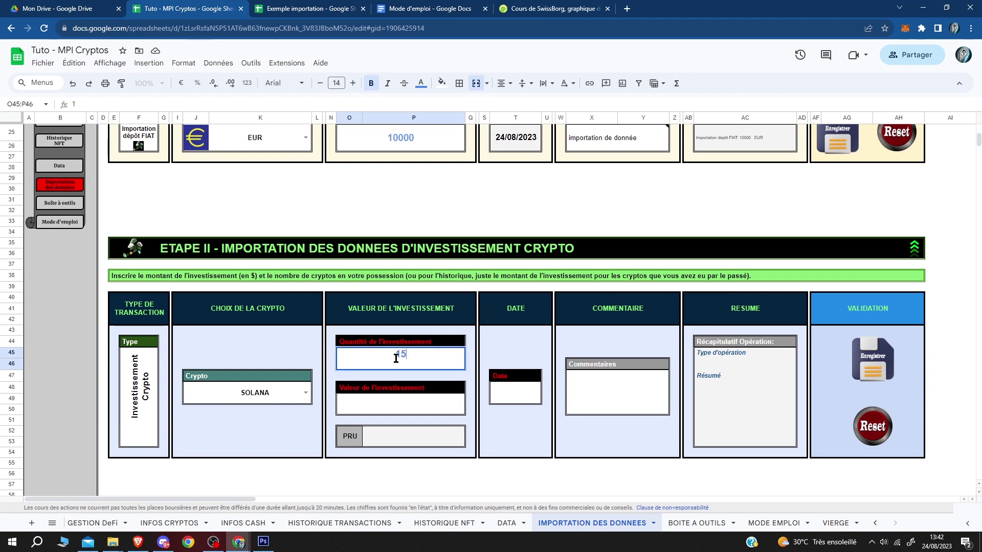
- Set the SOLANA investment value to 2000 in the ETAPE II form
left_click(402, 401)
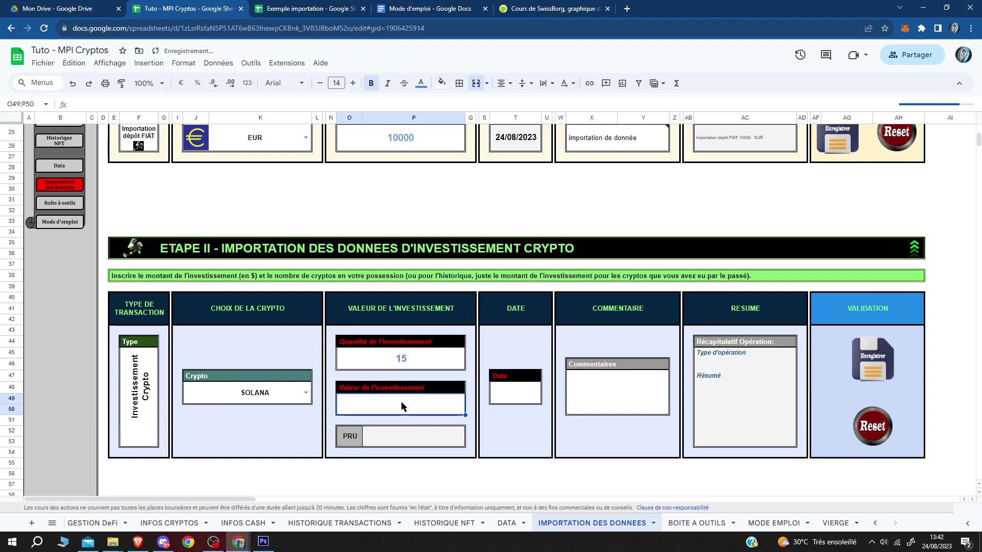
type("200")
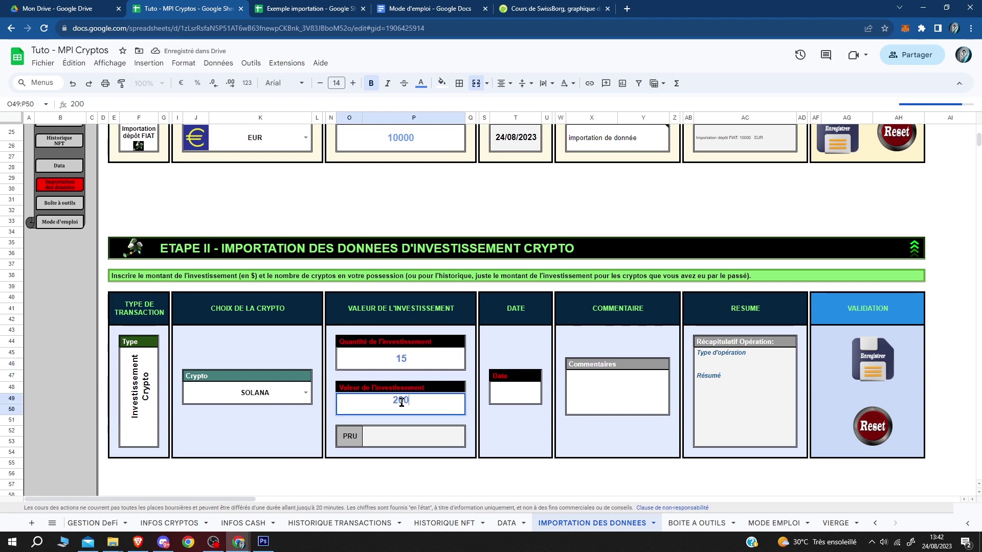
type("0")
key("Return")
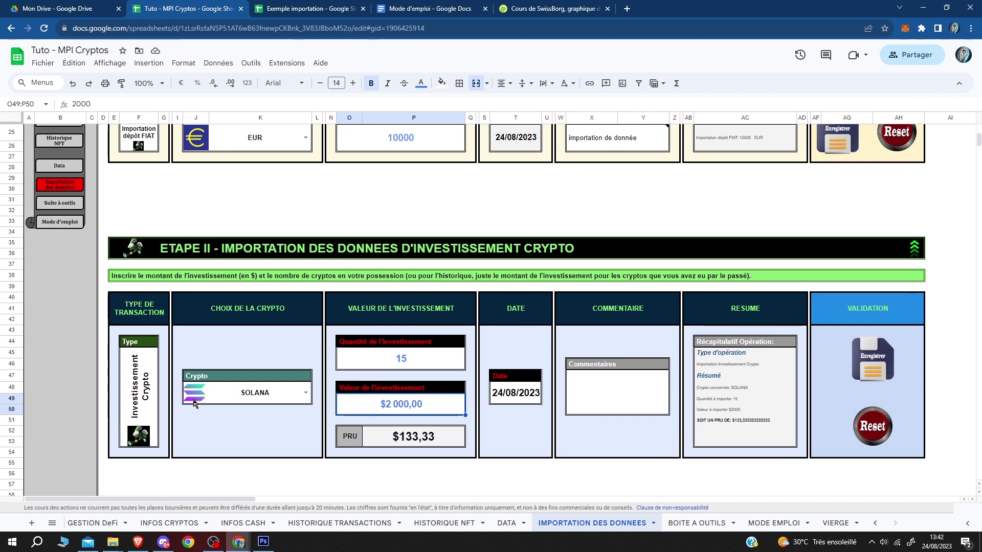
- Set the SOLANA investment value to 200 and record the import operation
double_click(401, 408)
double_click(400, 401)
type("200")
key("Return")
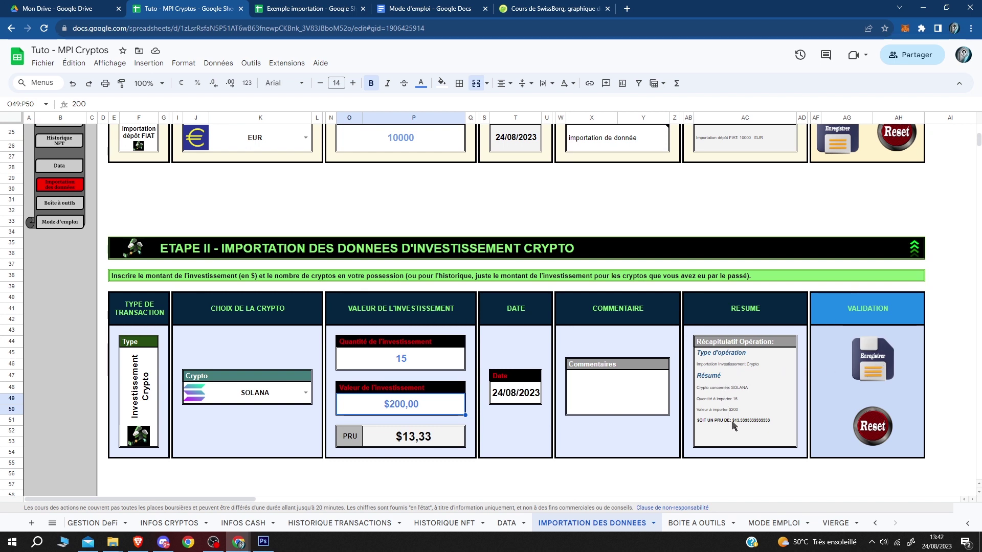
left_click(869, 362)
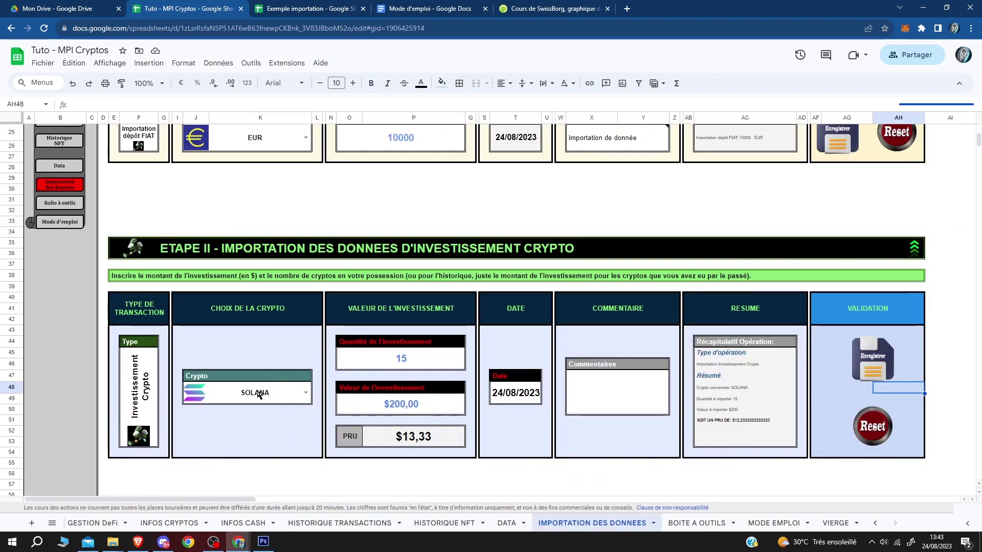
- Clear the crypto choice and reset the ETAPE II investment import form
left_click(258, 395)
key("Delete")
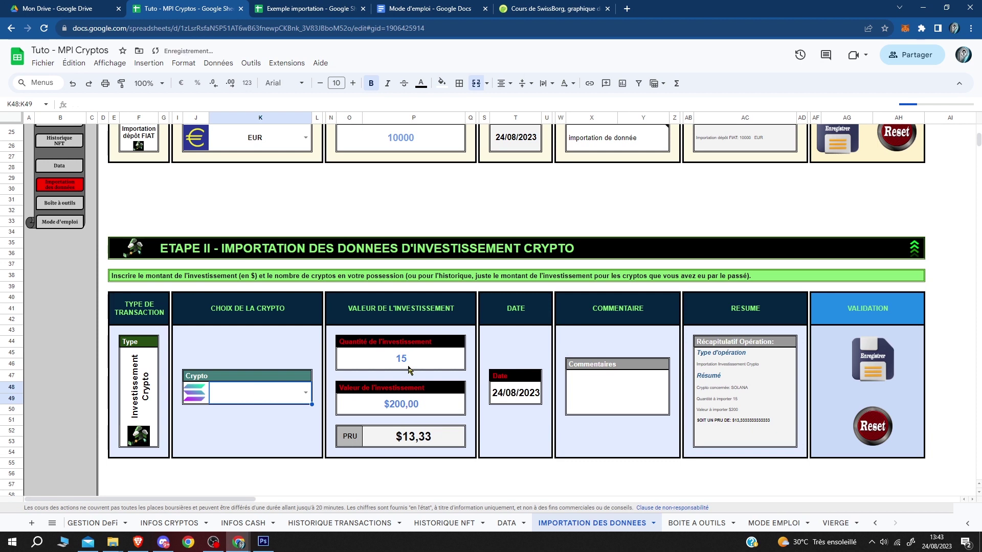
left_click(874, 427)
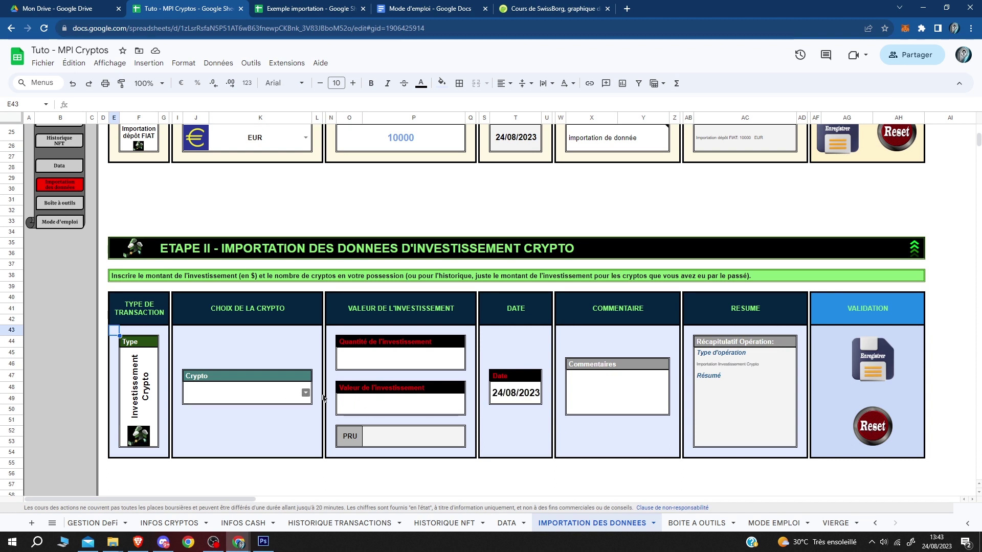
- Choose ETHEREUM as the crypto in the ETAPE II investment import form
left_click(274, 401)
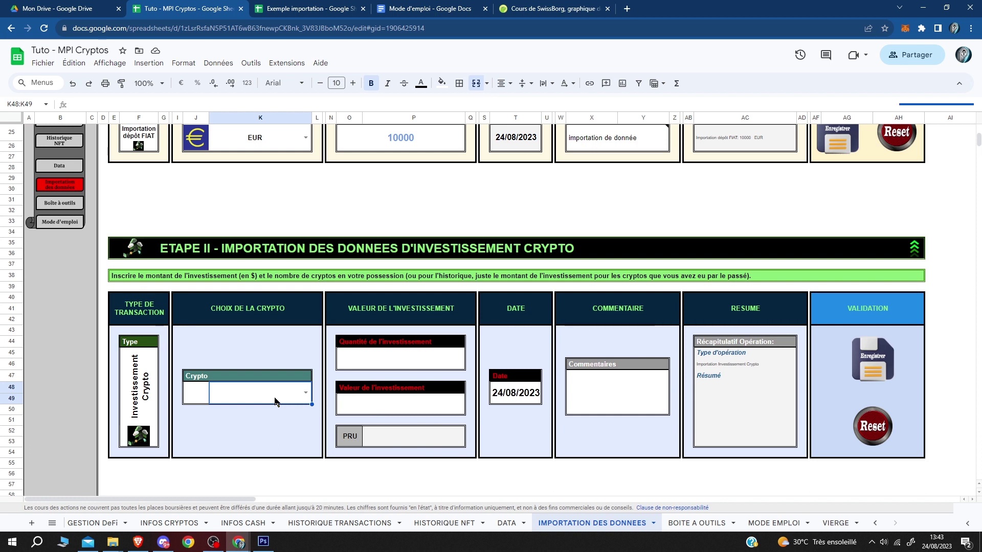
type("eth")
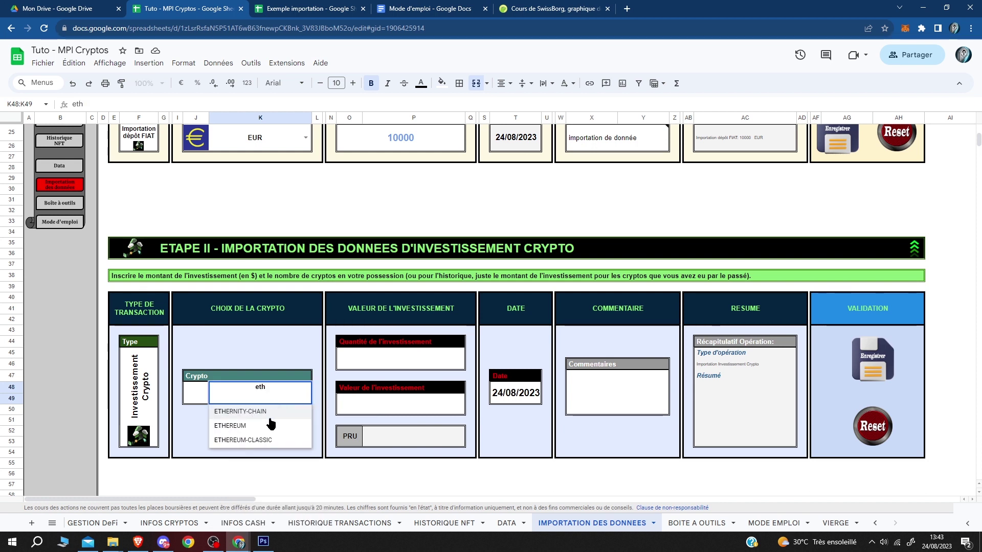
left_click(258, 426)
- Set the ETHEREUM investment value to 100, leaving the quantity empty, and record the operation
left_click(420, 367)
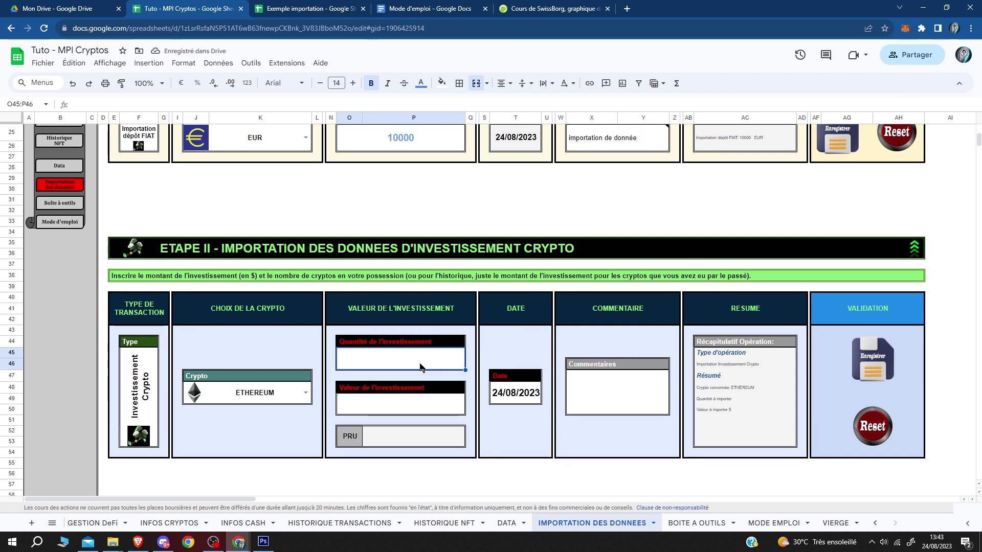
left_click(409, 410)
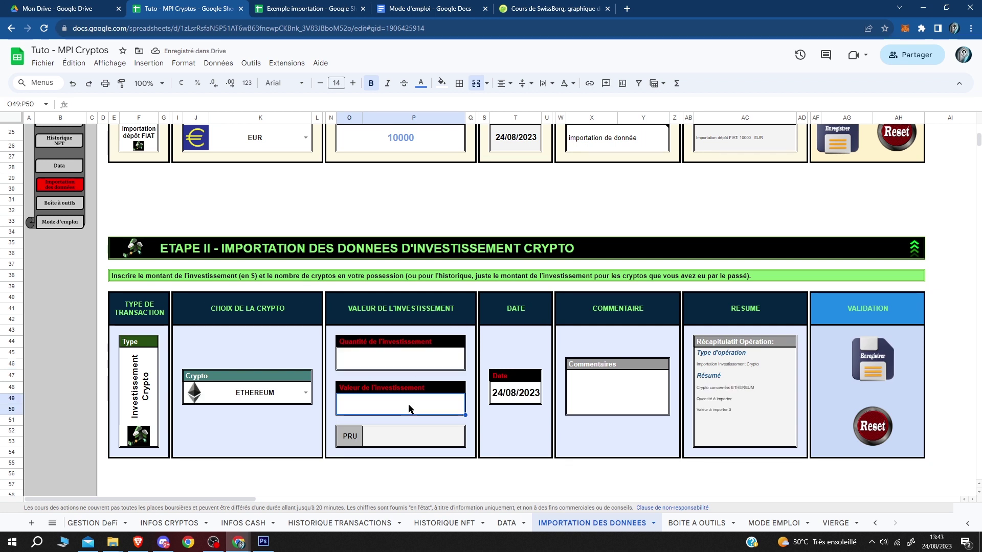
type("100")
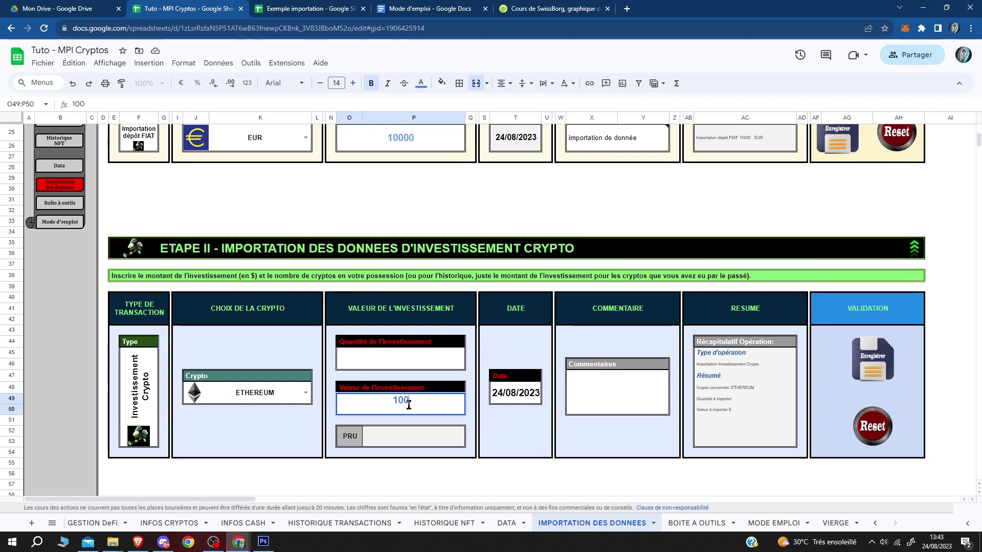
key("Return")
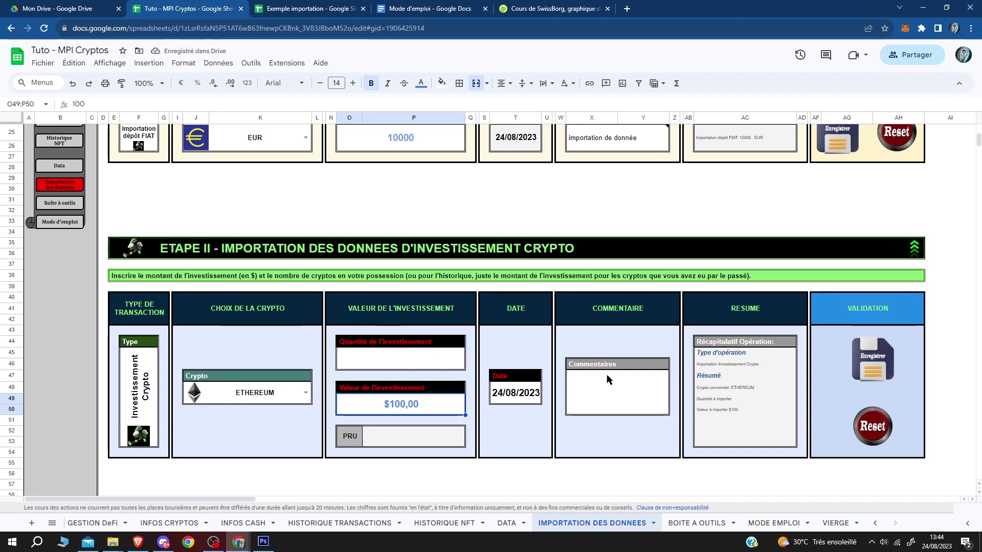
left_click(873, 353)
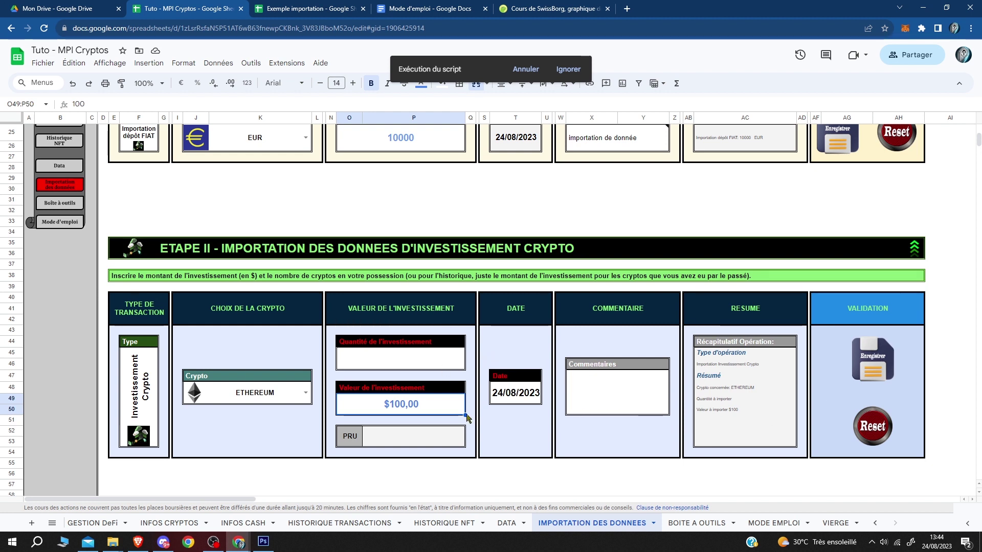
- Review the ETAPE II investment form and the instructions and fields of the ETAPE III distribution section
left_click(173, 526)
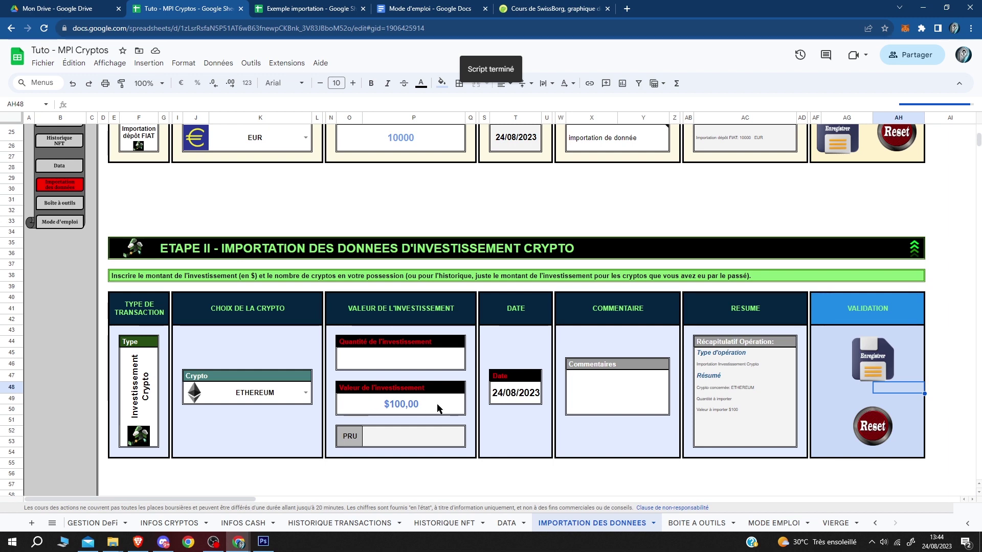
scroll(438, 408, "down", 2)
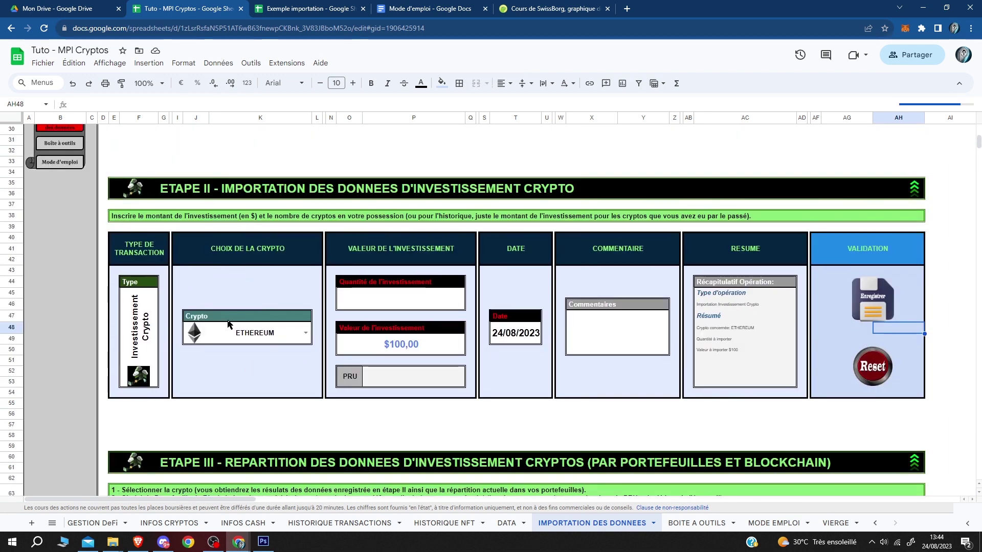
scroll(228, 322, "down", 3)
scroll(228, 324, "down", 5)
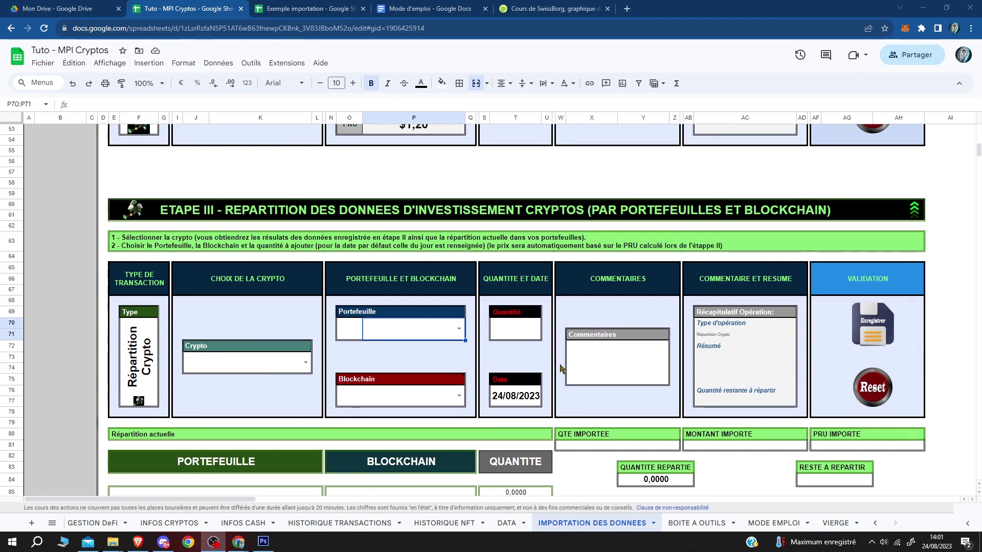
scroll(513, 355, "up", 3)
scroll(296, 219, "up", 2)
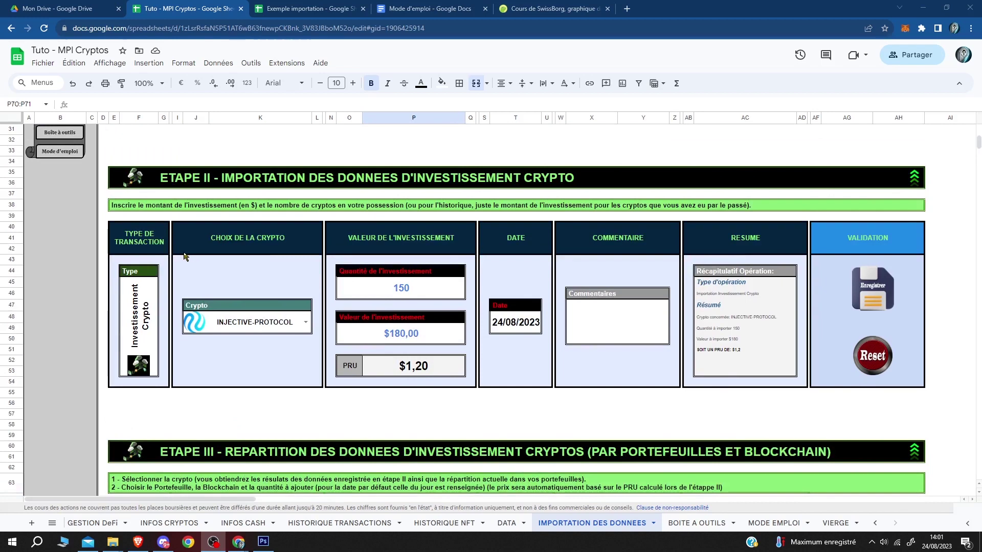
scroll(259, 322, "down", 5)
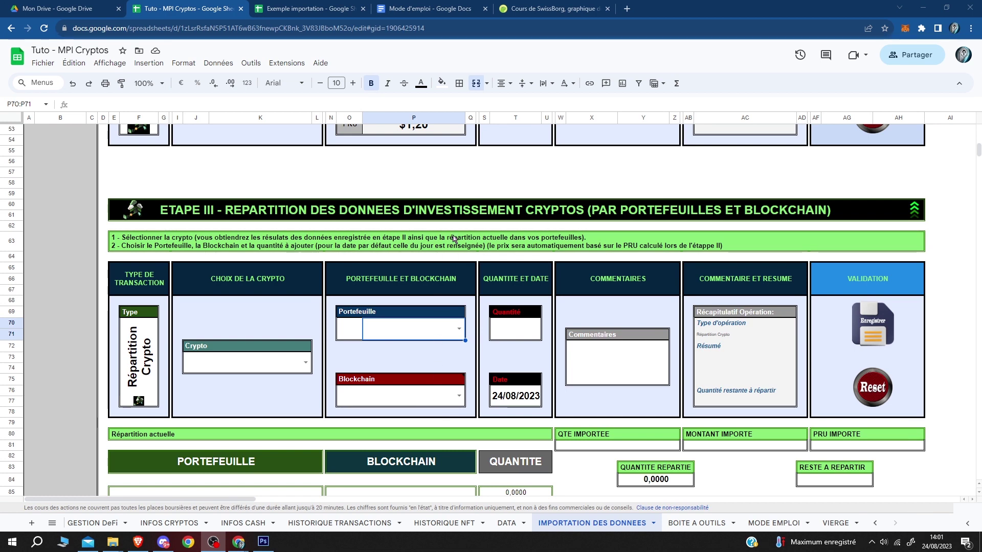
scroll(443, 321, "up", 5)
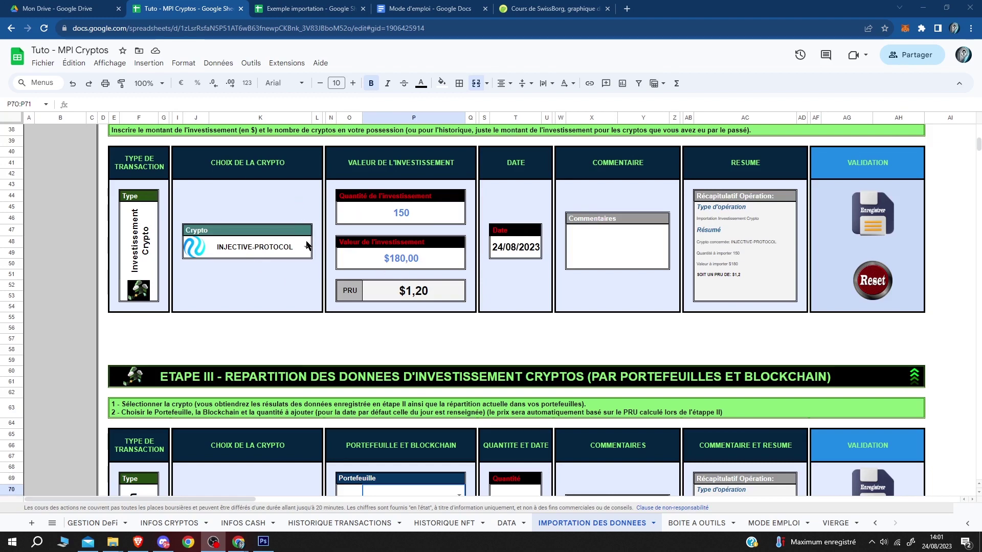
- Choose SHIBA-INU as the crypto in the ETAPE III distribution form
scroll(408, 281, "down", 6)
left_click(226, 339)
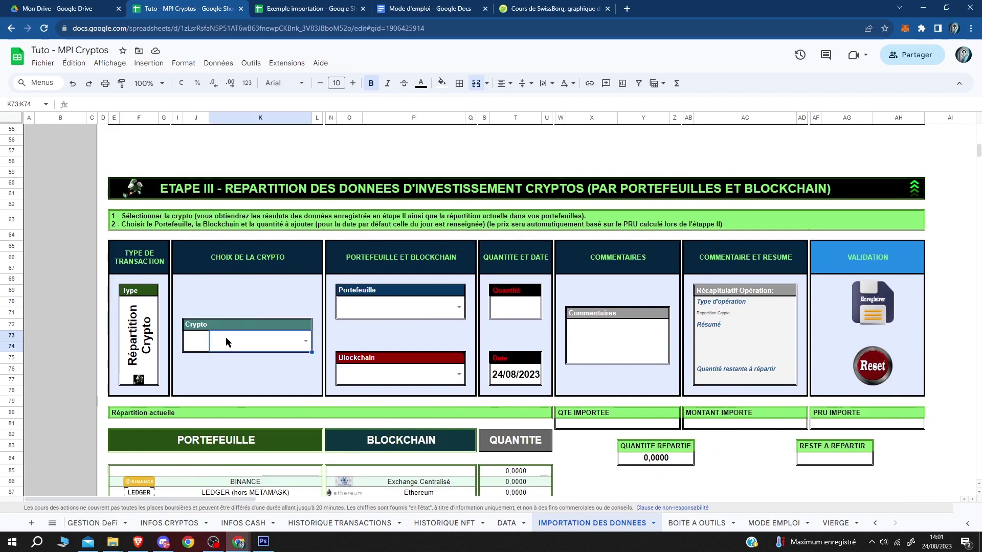
double_click(226, 336)
type("shi")
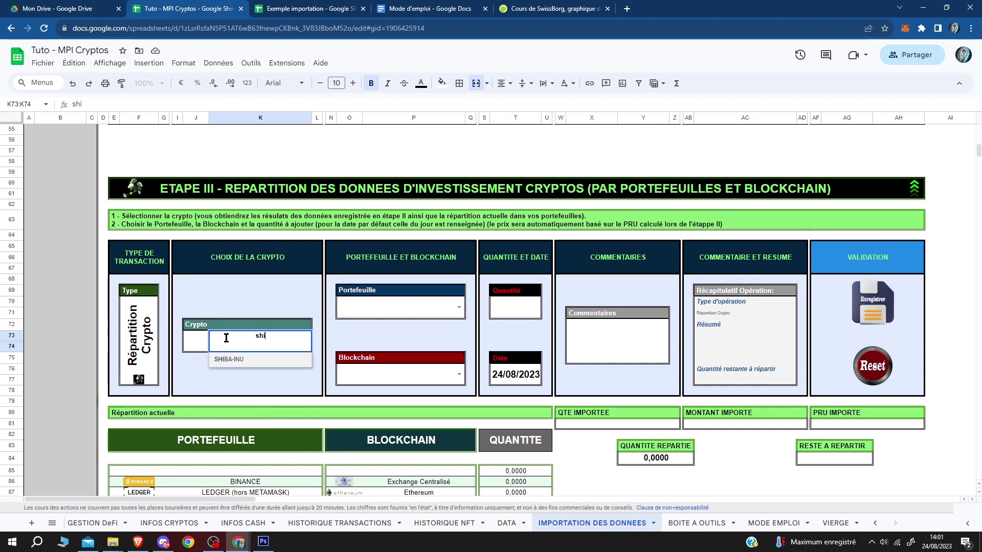
left_click(245, 360)
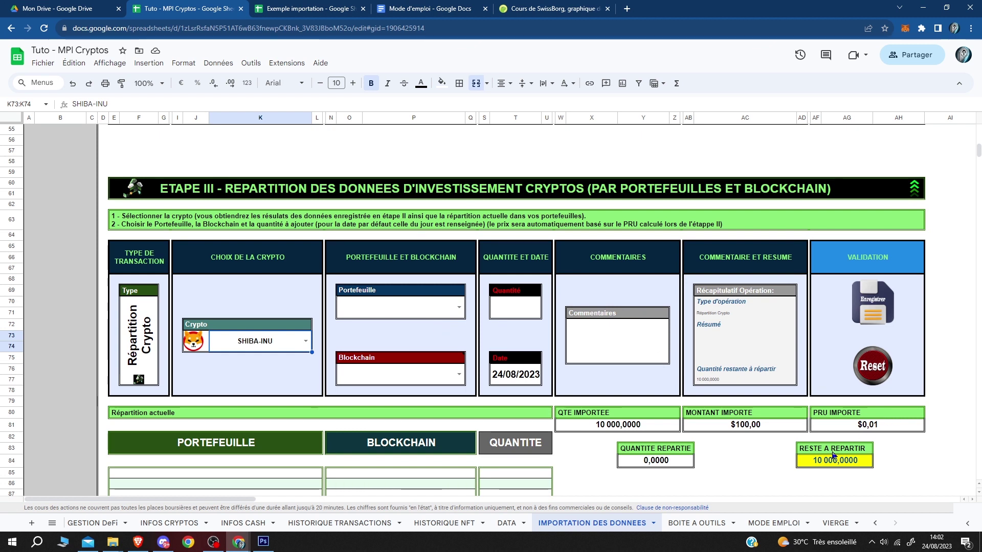
- Set the SHIBA-INU distribution's wallet to METAMASK (LEGGER) and its blockchain to Ethereum
left_click(458, 308)
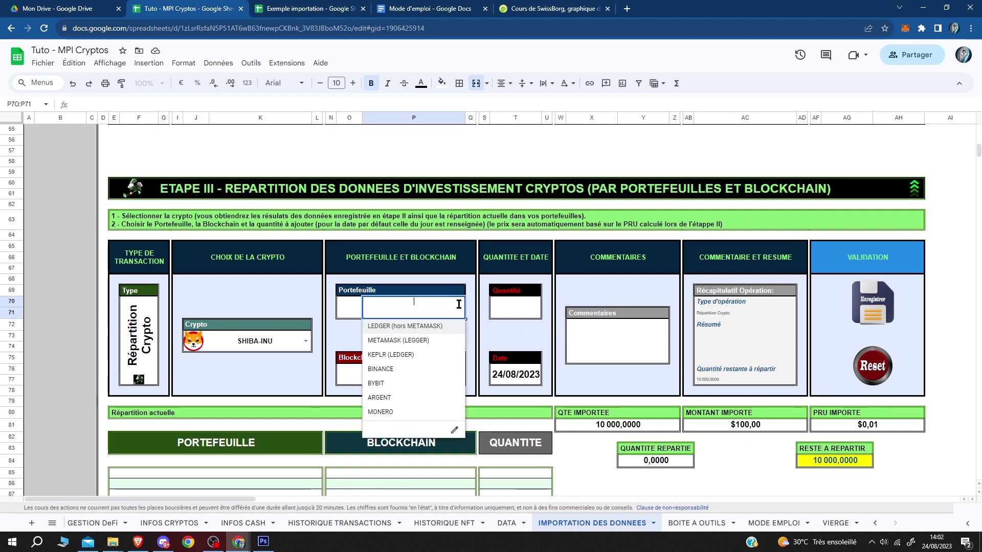
left_click(401, 341)
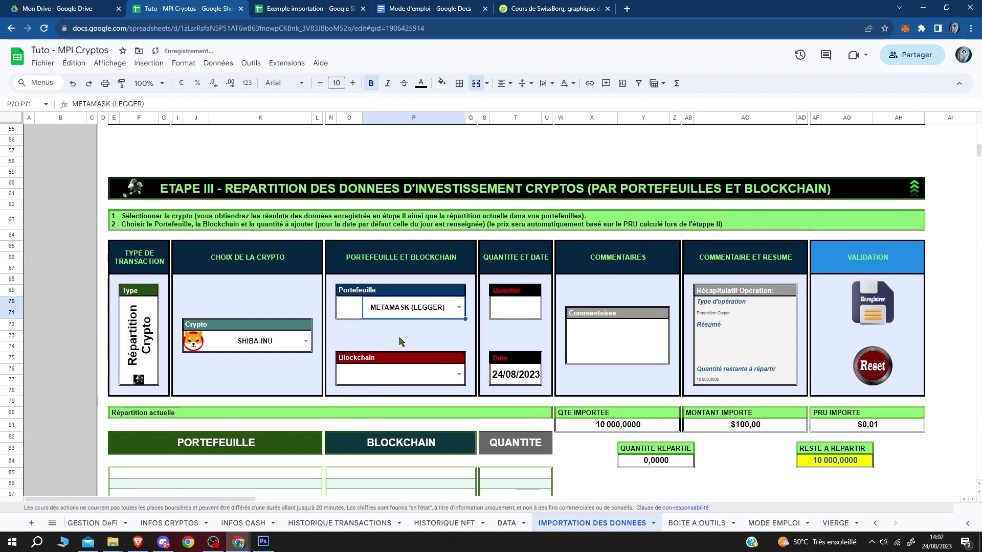
left_click(459, 375)
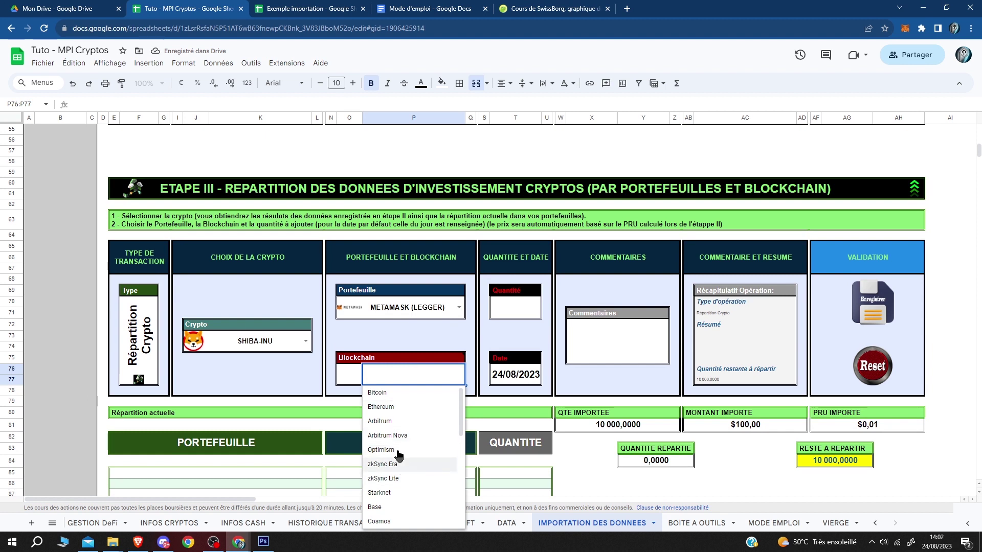
left_click(402, 413)
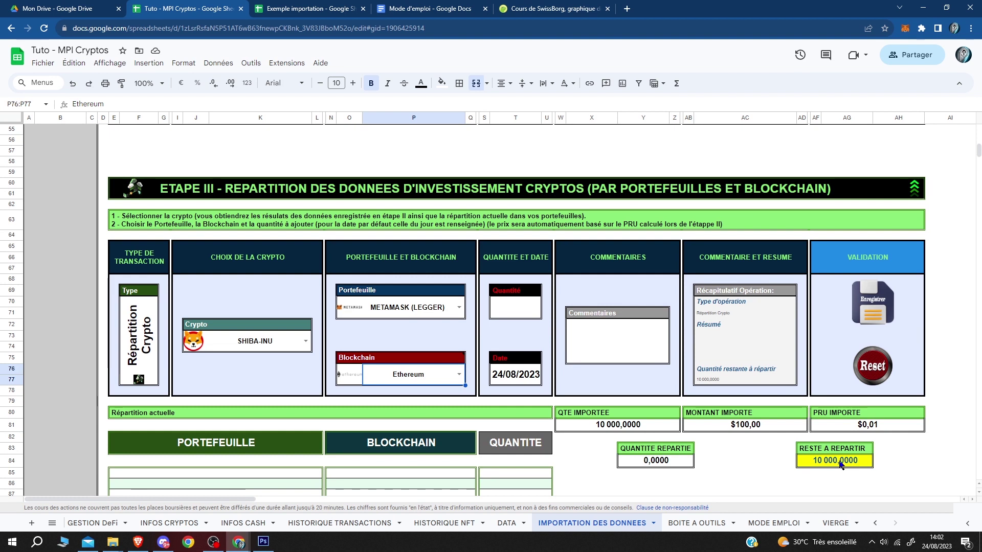
- Set the SHIBA-INU quantity to distribute to 6000 and record the operation
left_click(522, 302)
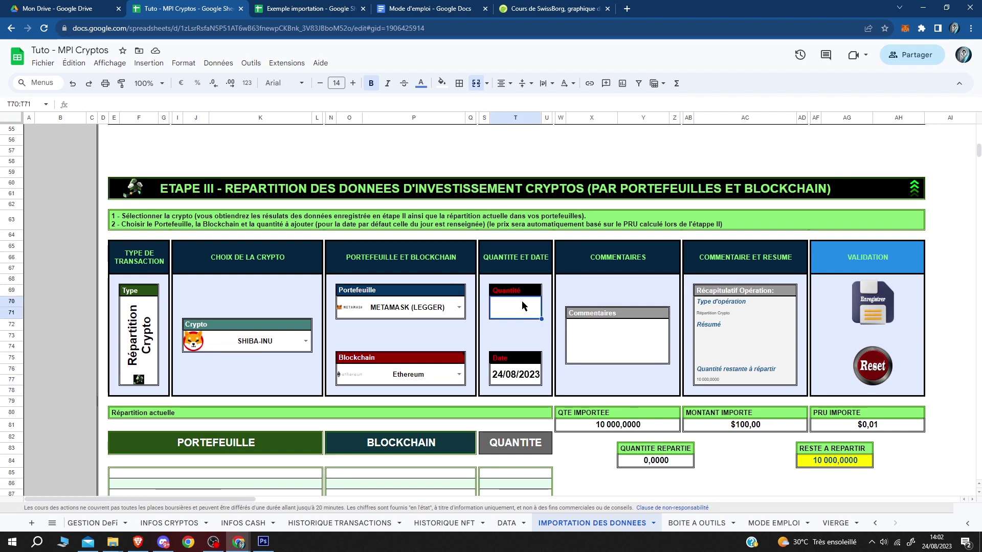
type("6000")
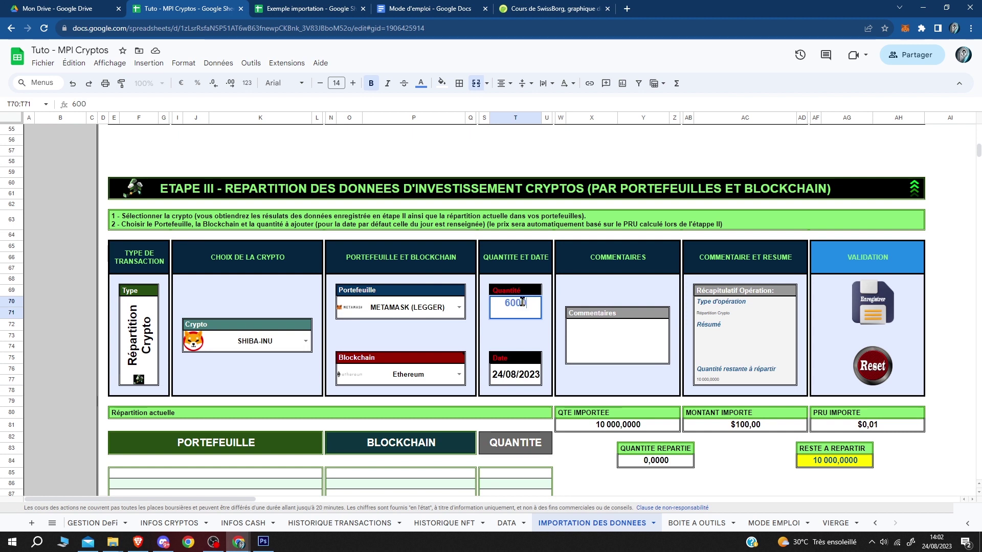
key("Return")
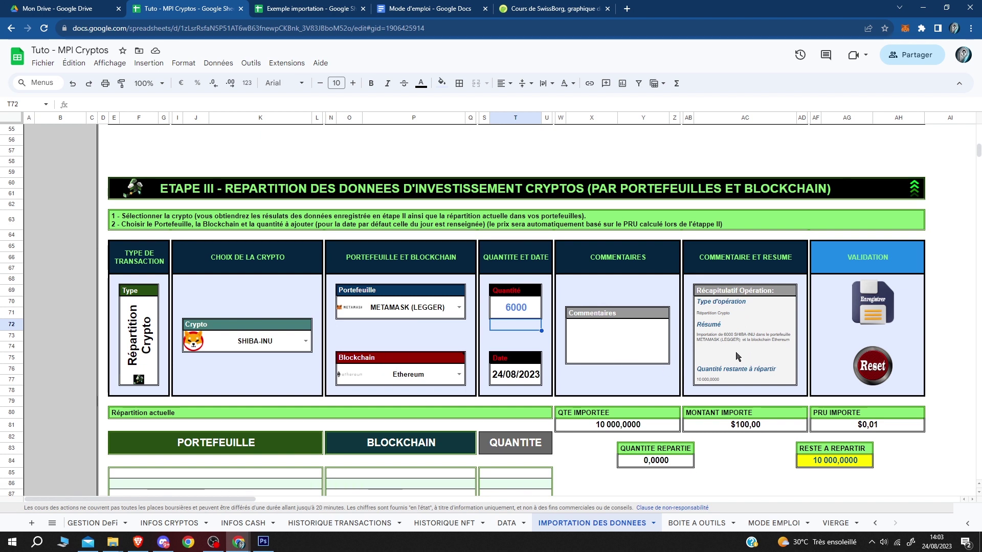
left_click(874, 311)
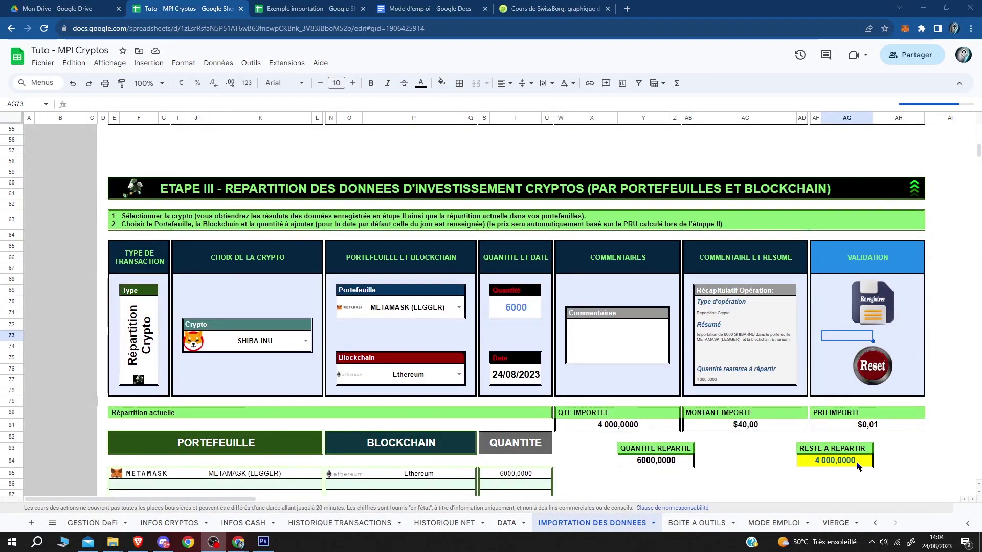
- Set the SHIBA-INU distribution's wallet to BINANCE and its blockchain to Exchange Centralisé
left_click(392, 314)
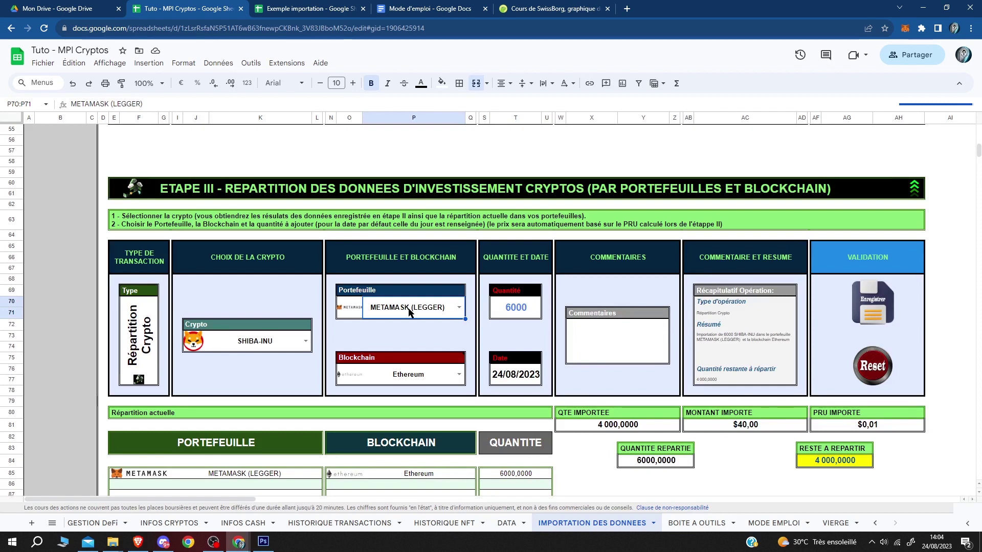
left_click(409, 310)
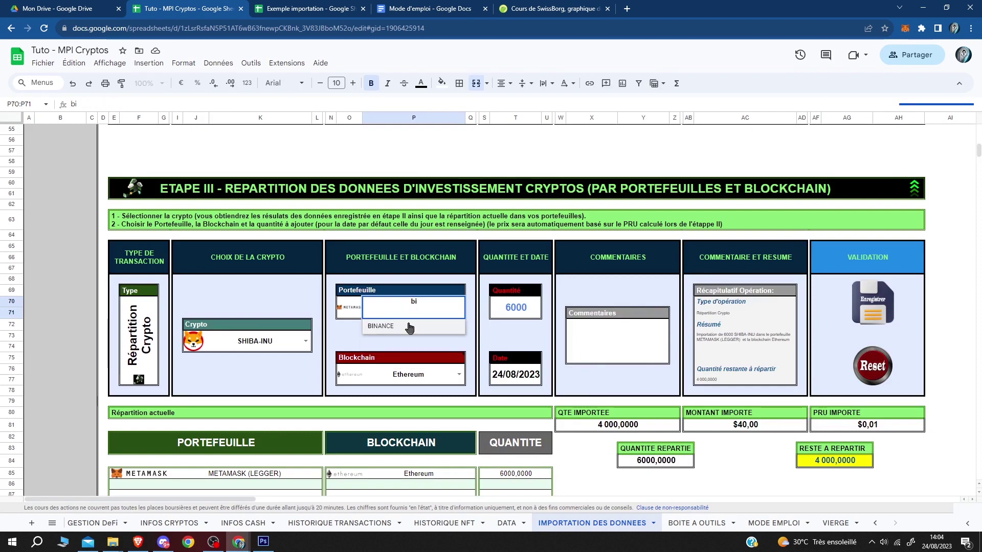
left_click(410, 327)
mouse_move(423, 366)
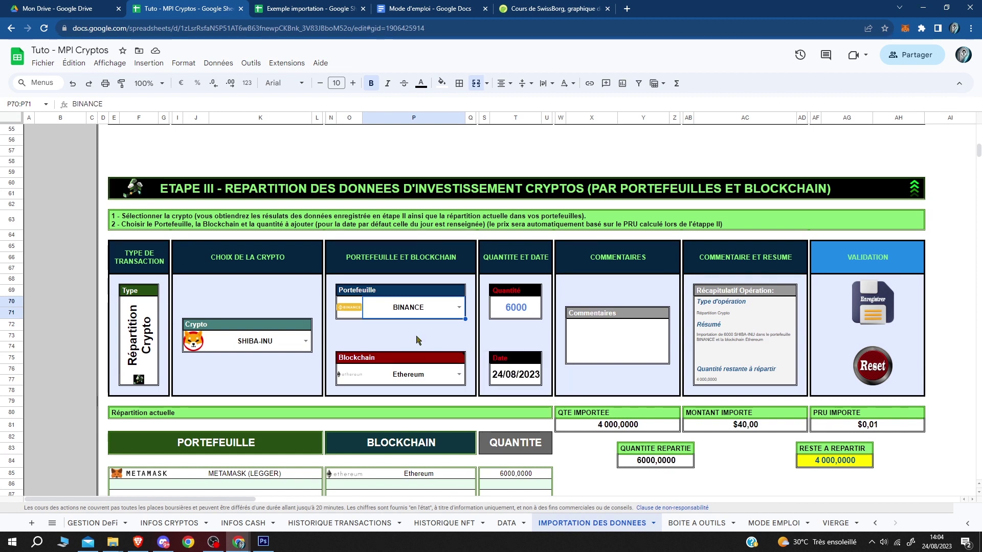
left_click(404, 377)
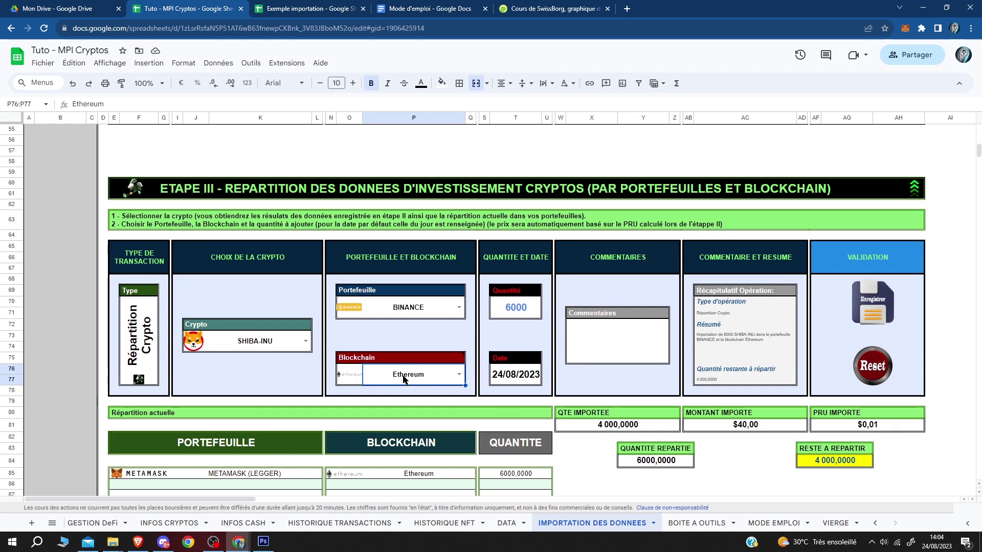
type("ex")
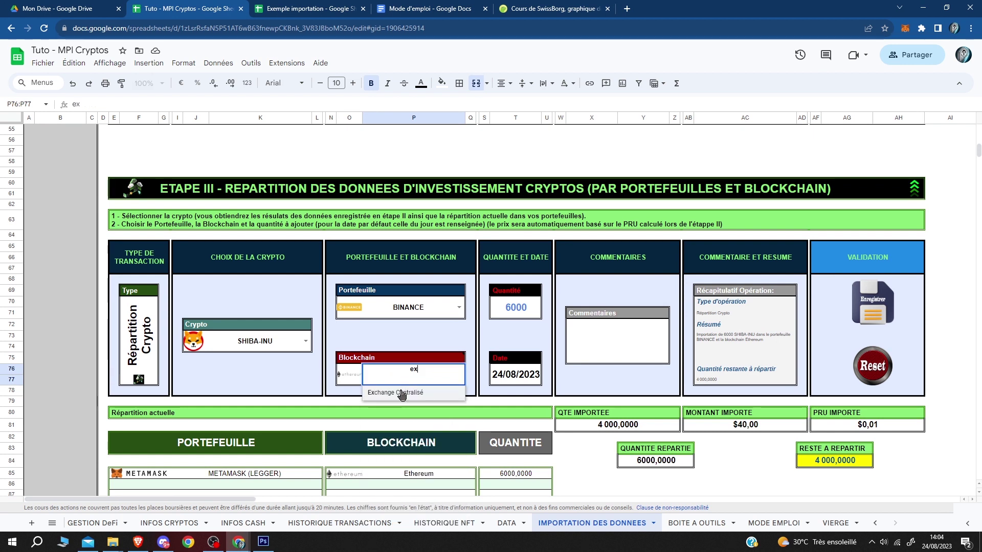
left_click(402, 393)
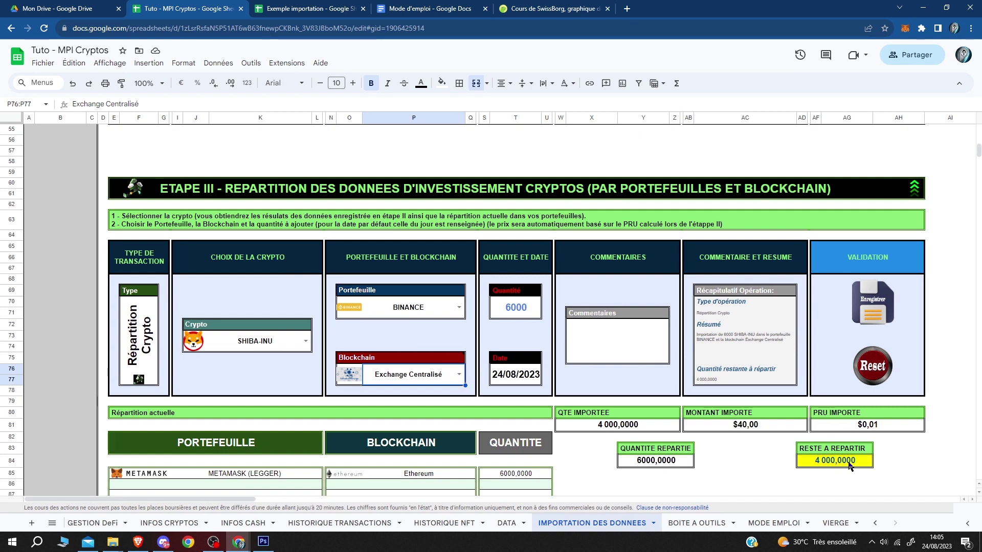
- Set the SHIBA-INU quantity to distribute to 4000 and record the operation
left_click(508, 311)
type("4000")
key("Return")
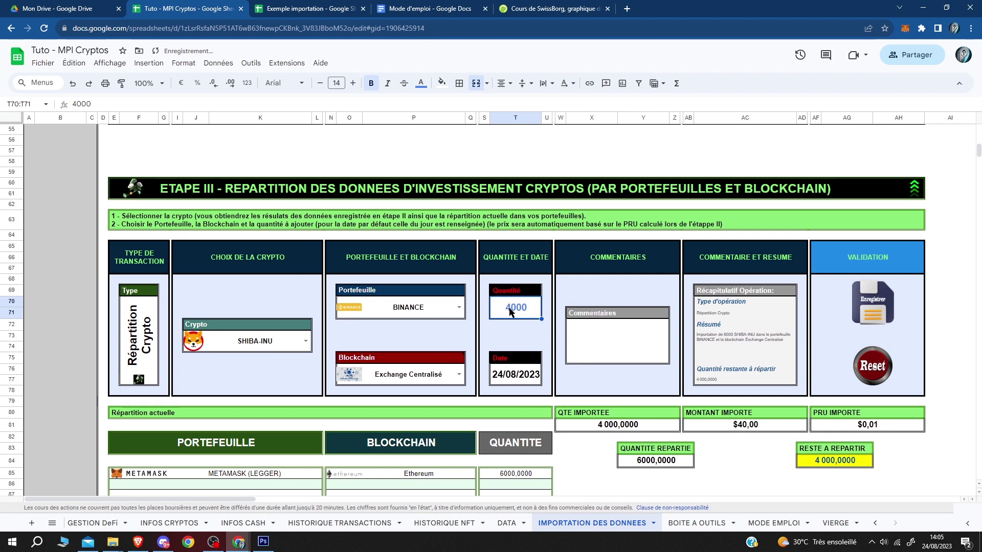
left_click(866, 304)
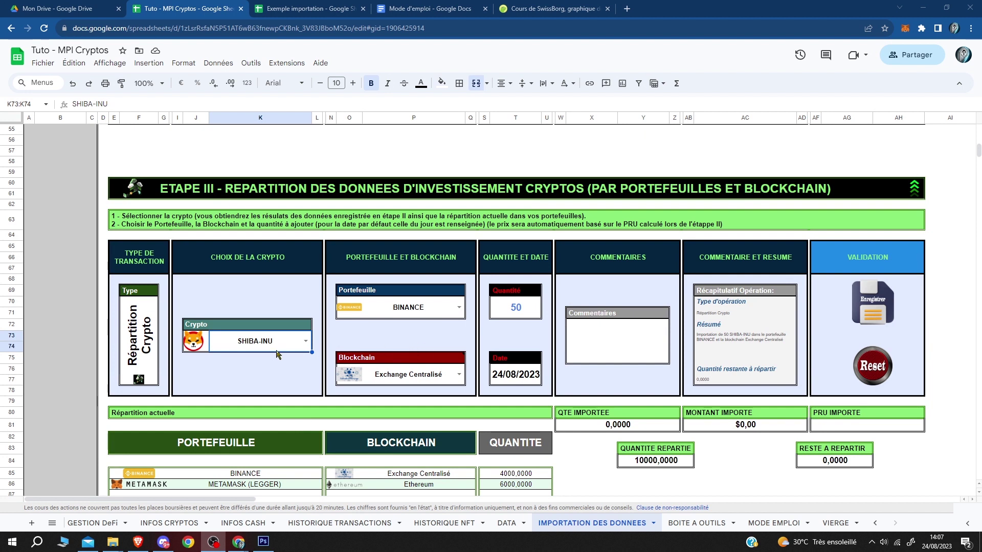
- Choose INJECTIVE-PROTOCOL as the crypto and record a distribution of 50 to BINANCE on Exchange Centralisé
type("inj")
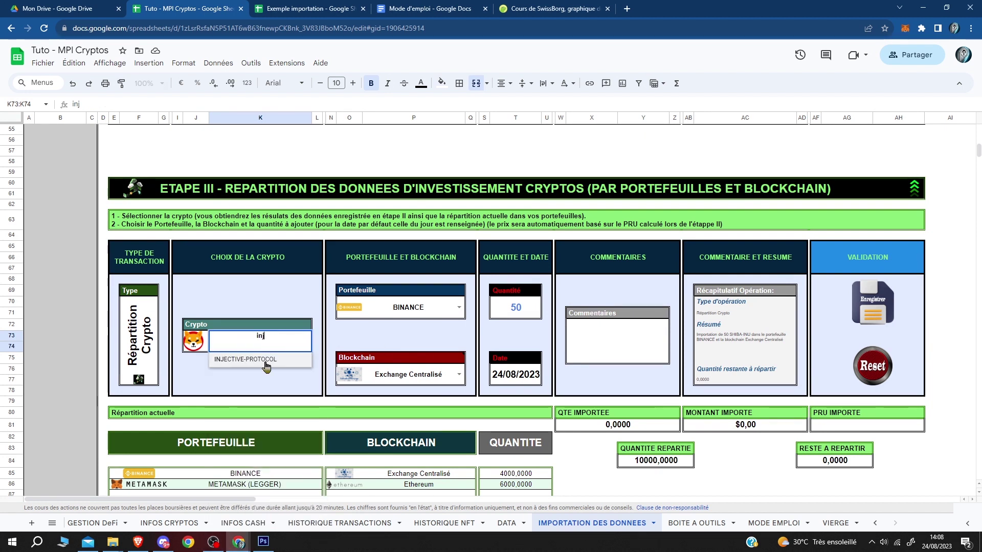
left_click(265, 361)
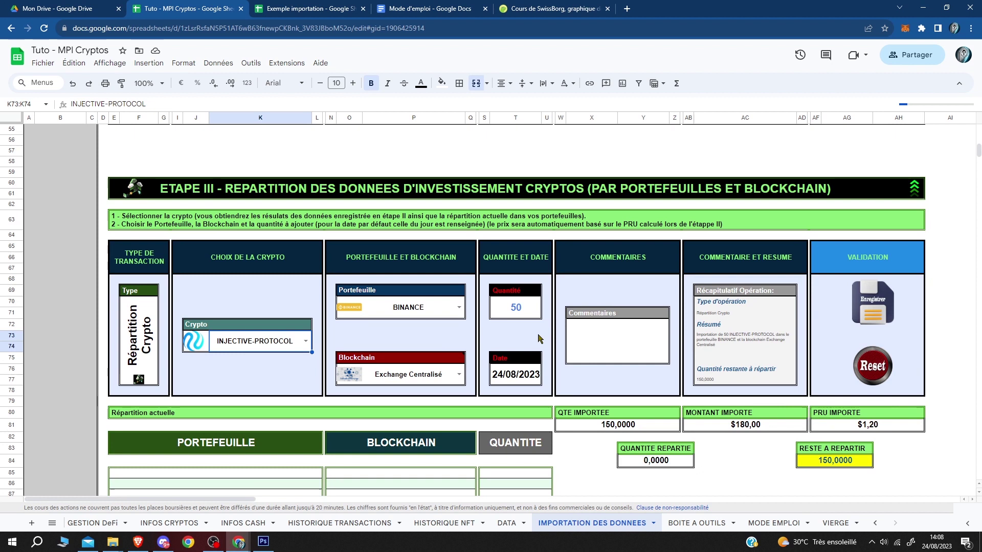
left_click(514, 310)
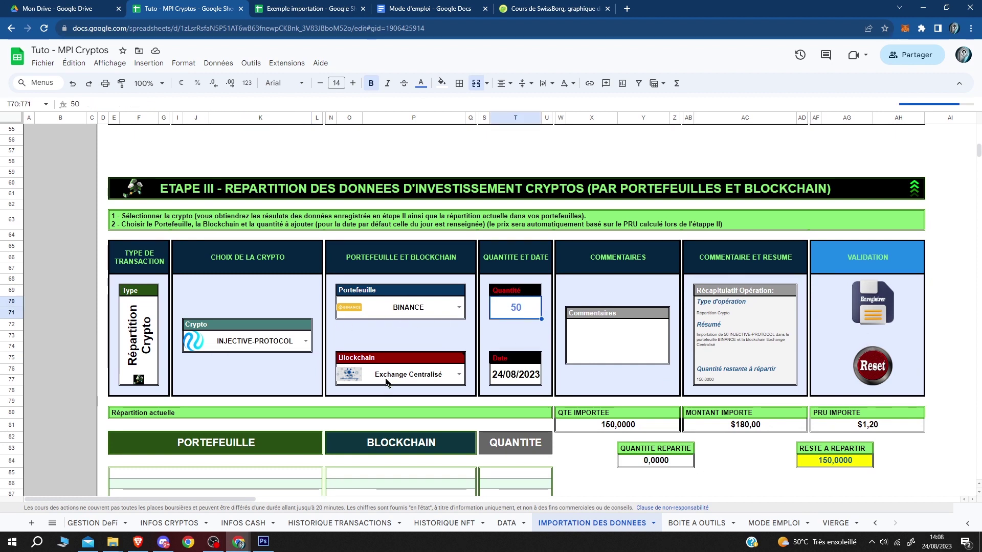
left_click(893, 306)
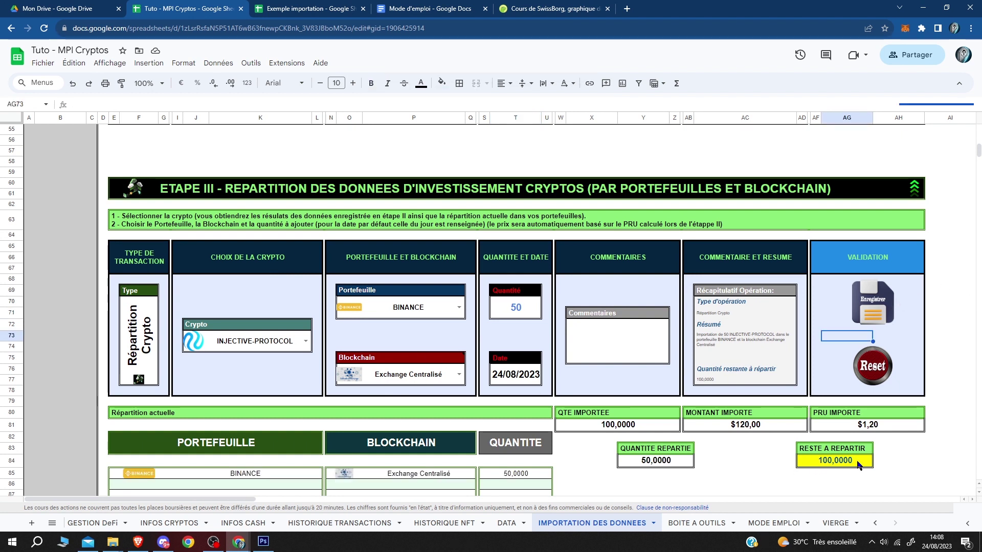
- Set the INJECTIVE-PROTOCOL distribution's wallet to KEPLR (LEDGER) and its blockchain to Cosmos
left_click(458, 307)
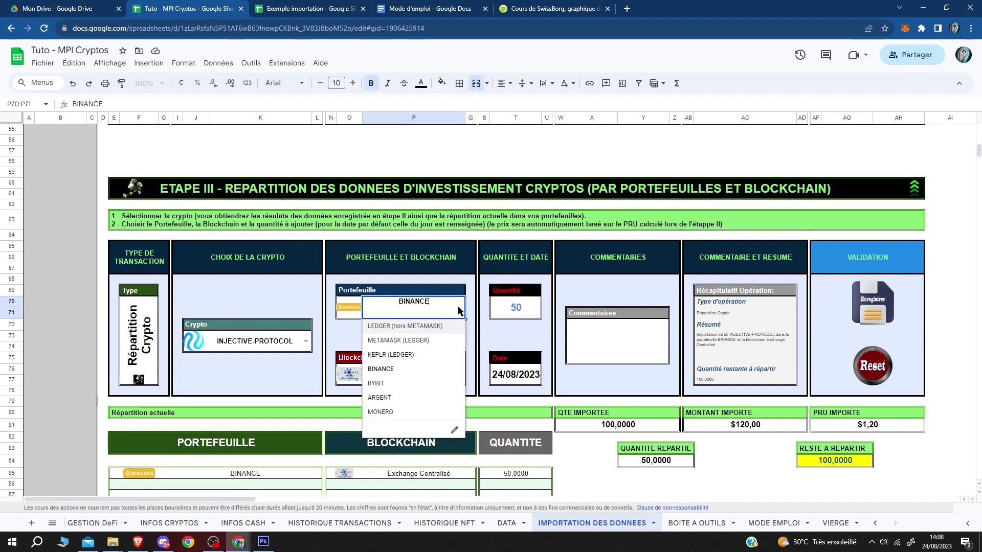
left_click(390, 355)
left_click(391, 377)
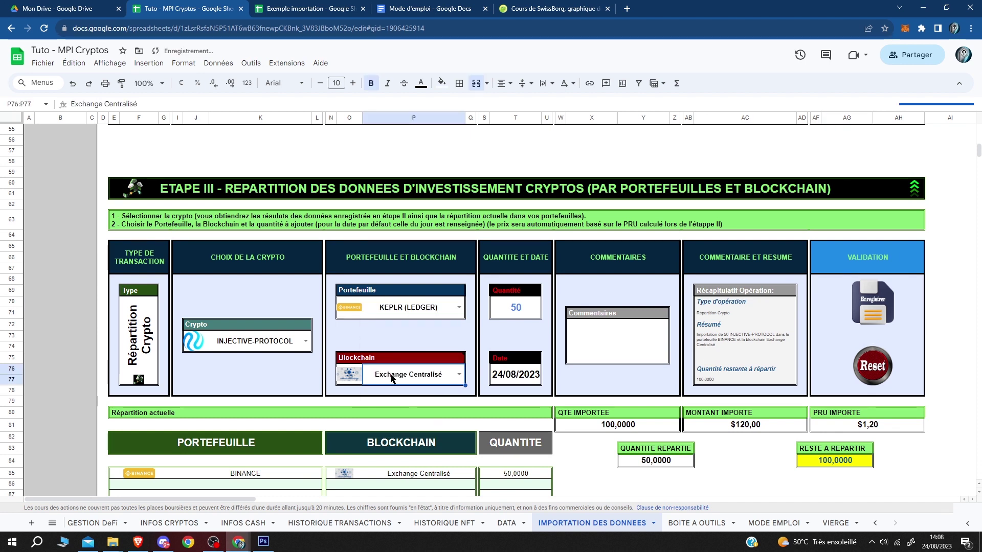
type("cos")
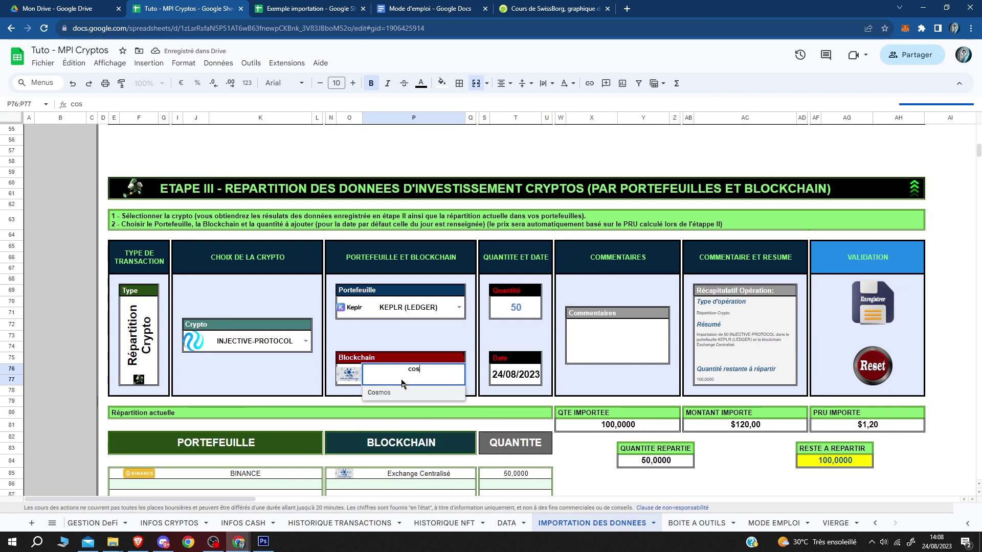
left_click(398, 393)
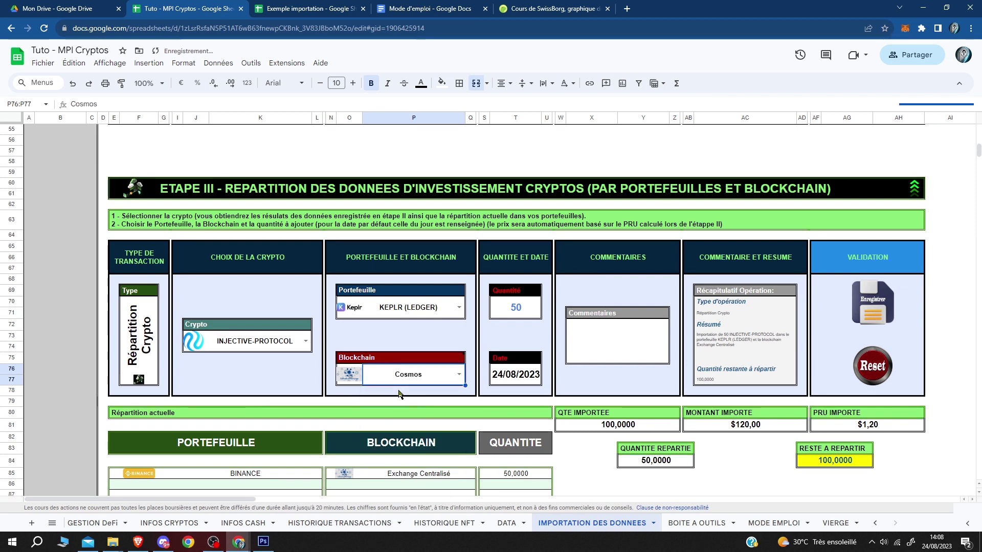
- Set the INJECTIVE-PROTOCOL quantity to distribute to 100 and record the operation
left_click(518, 314)
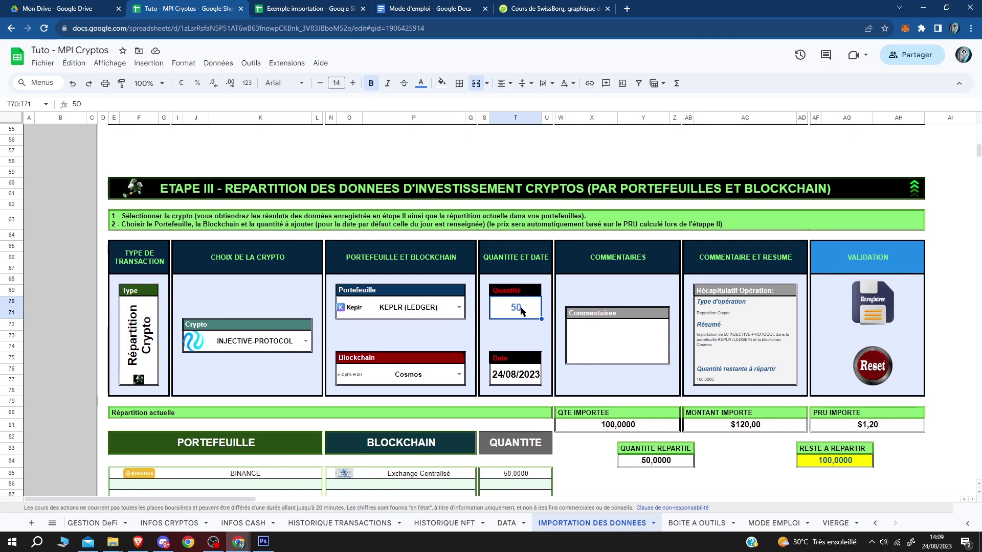
type("100")
key("Return")
left_click(875, 312)
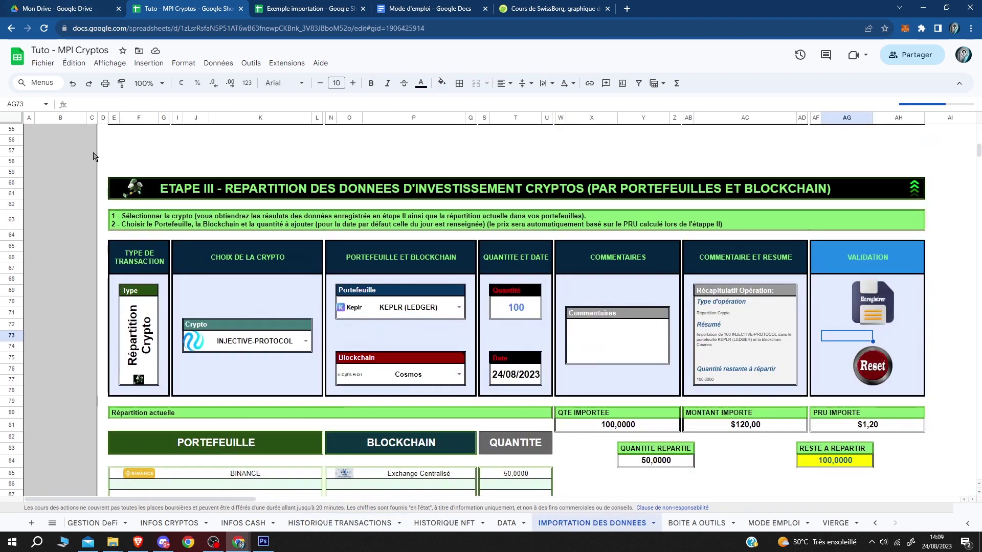
- Review the current INJECTIVE-PROTOCOL distribution table and the ETAPE IV list of cryptos left to distribute
scroll(384, 256, "down", 1)
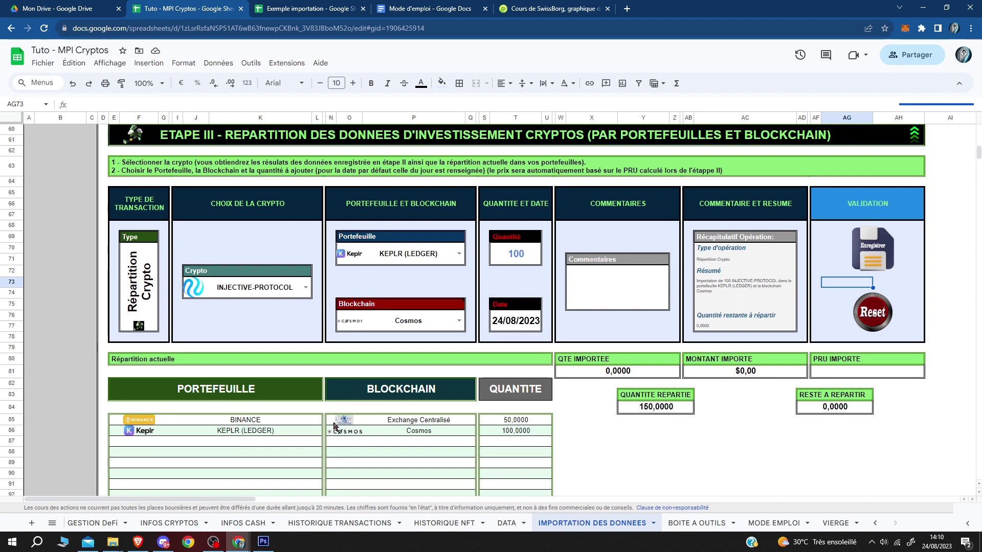
scroll(232, 443, "down", 15)
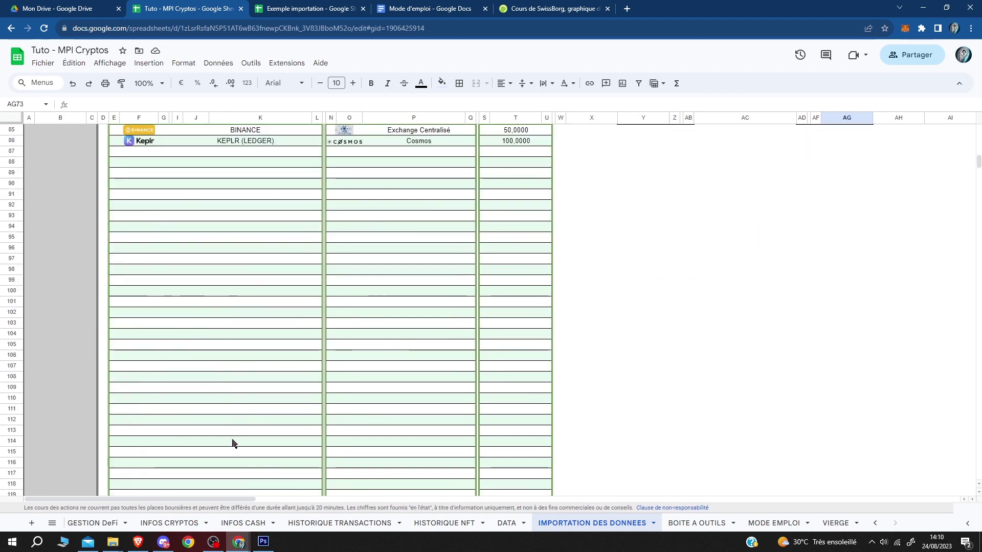
scroll(232, 443, "down", 5)
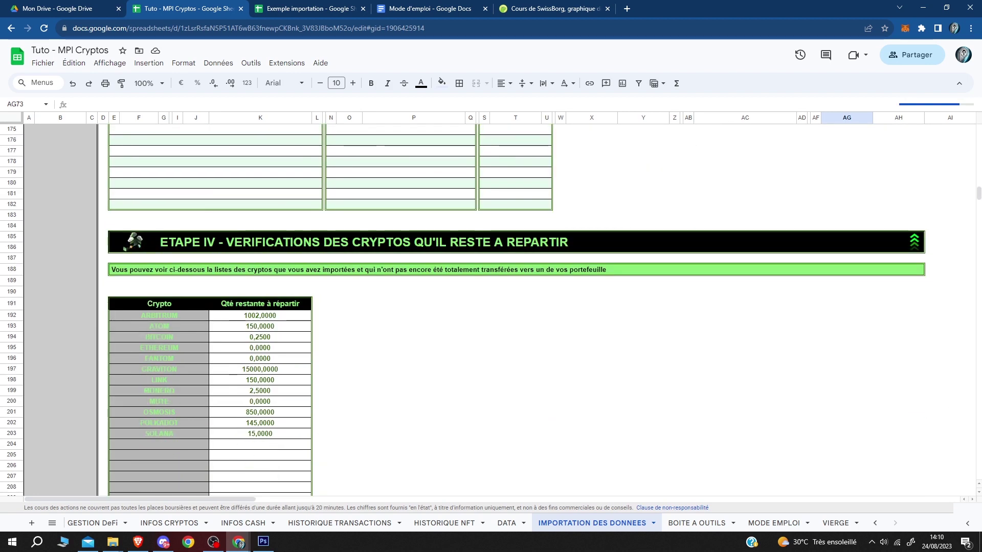
left_click_drag(978, 194, 973, 99)
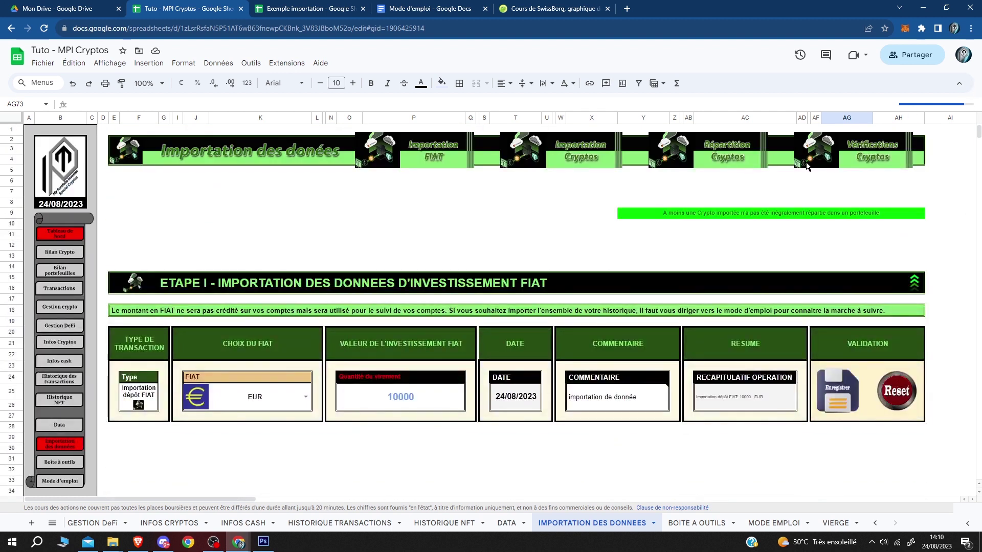
left_click(857, 151)
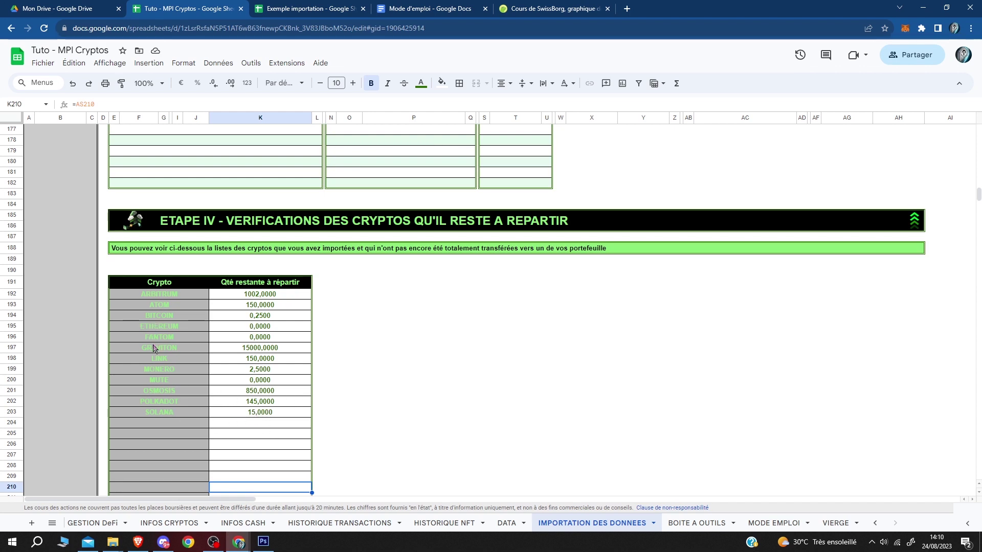
- Choose BITCOIN as the crypto in the ETAPE III distribution form
scroll(153, 348, "up", 20)
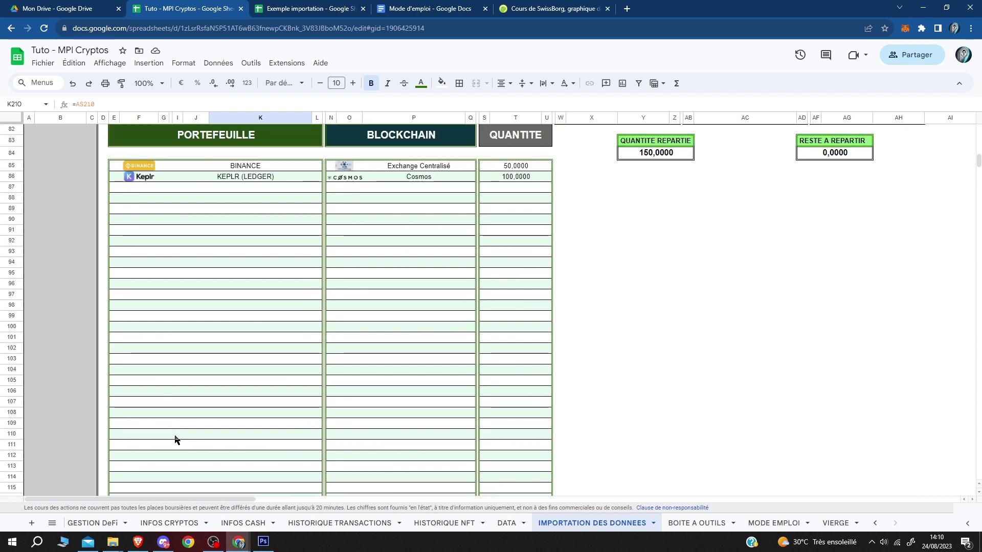
scroll(175, 440, "up", 6)
left_click(256, 373)
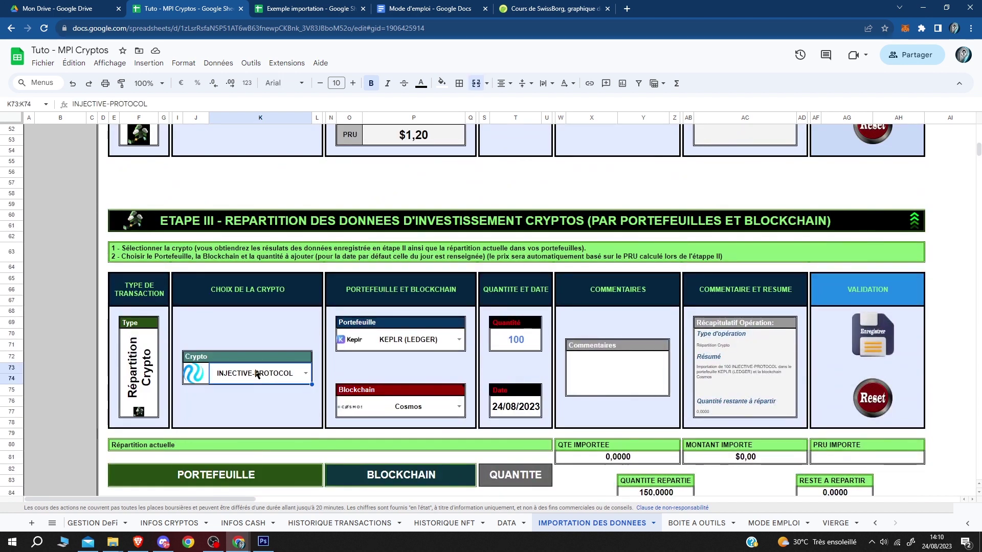
type("bit")
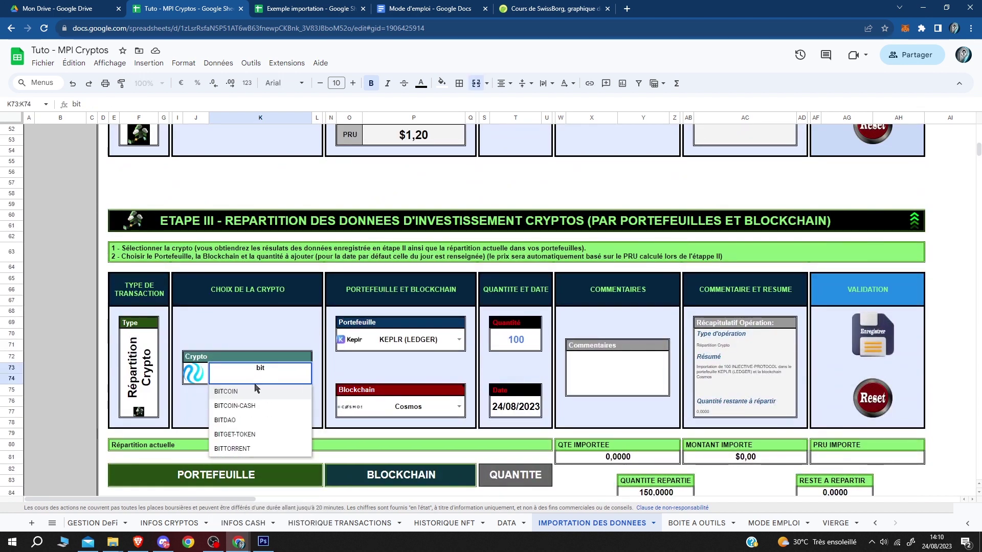
left_click(239, 393)
- Set the BITCOIN distribution's wallet to LEDGER (hors METAMASK) and its blockchain to Bitcoin
left_click(403, 341)
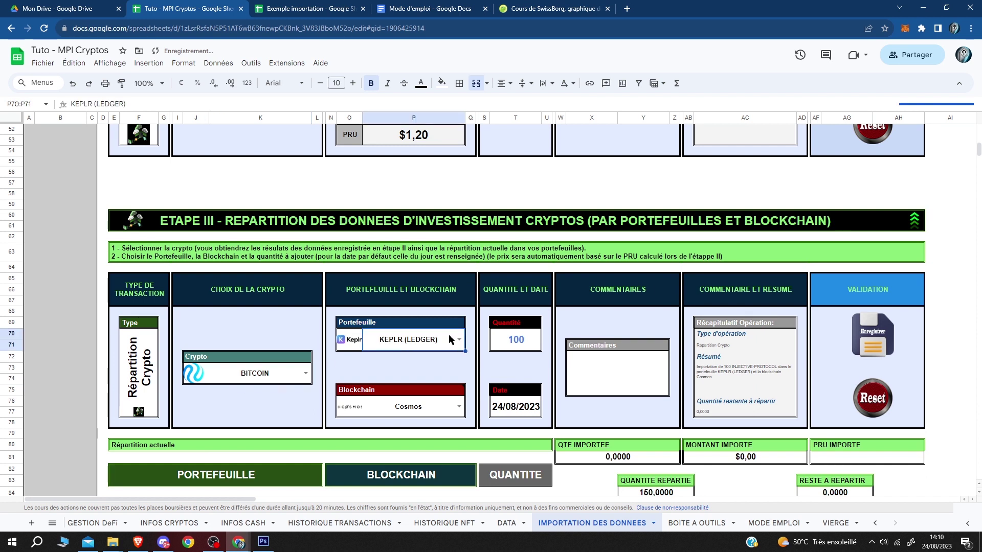
left_click(459, 340)
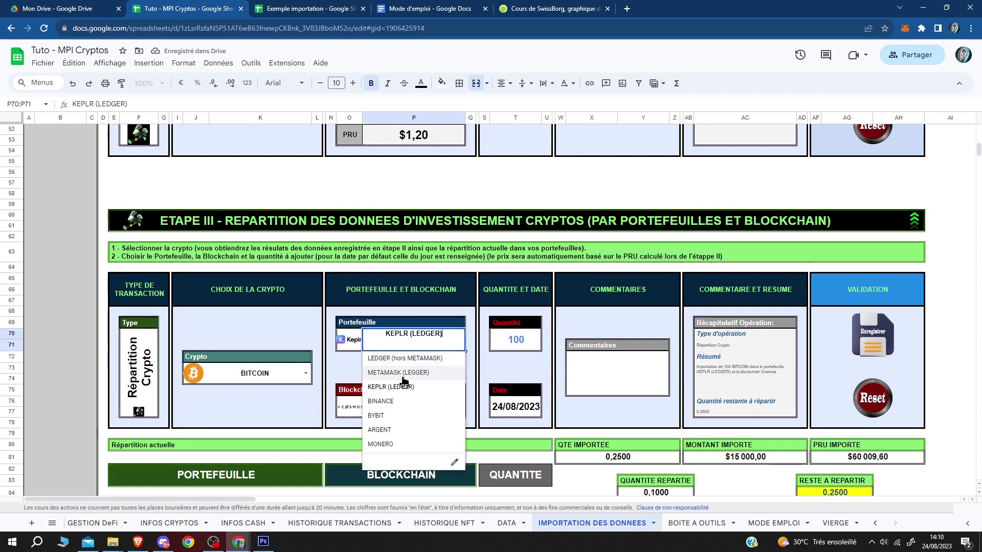
left_click(393, 358)
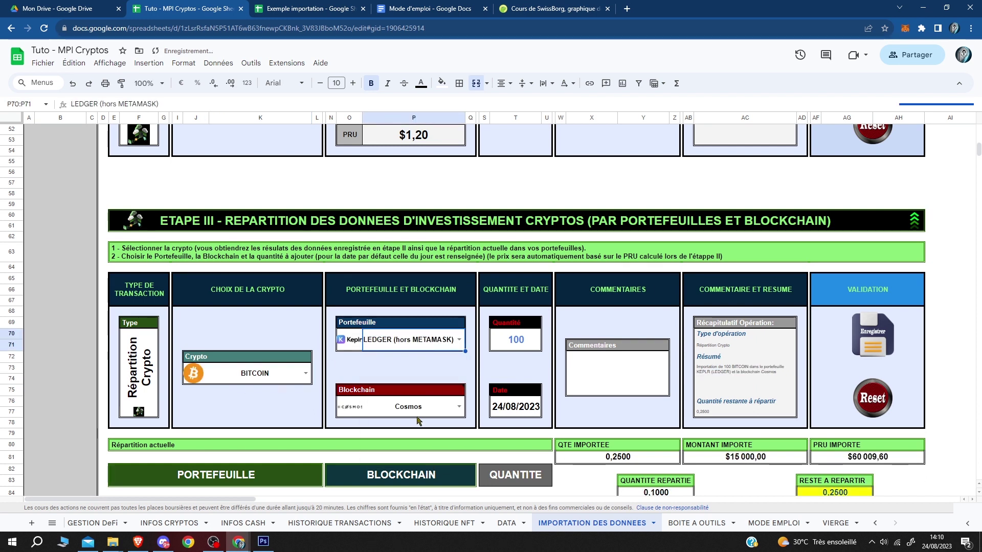
left_click(412, 412)
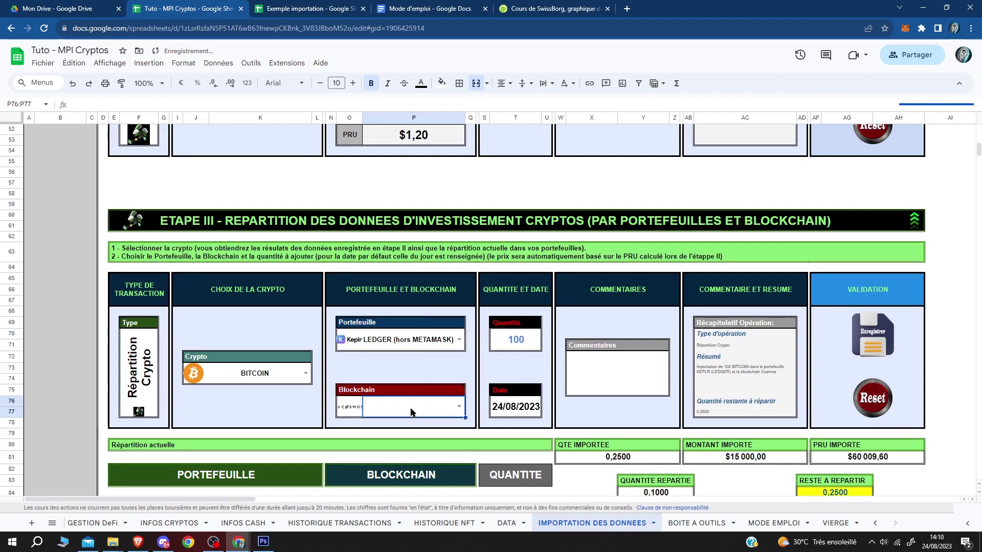
type("bi")
left_click(401, 426)
- Set the BITCOIN quantity to distribute to 0,25 and record the operation
left_click(514, 342)
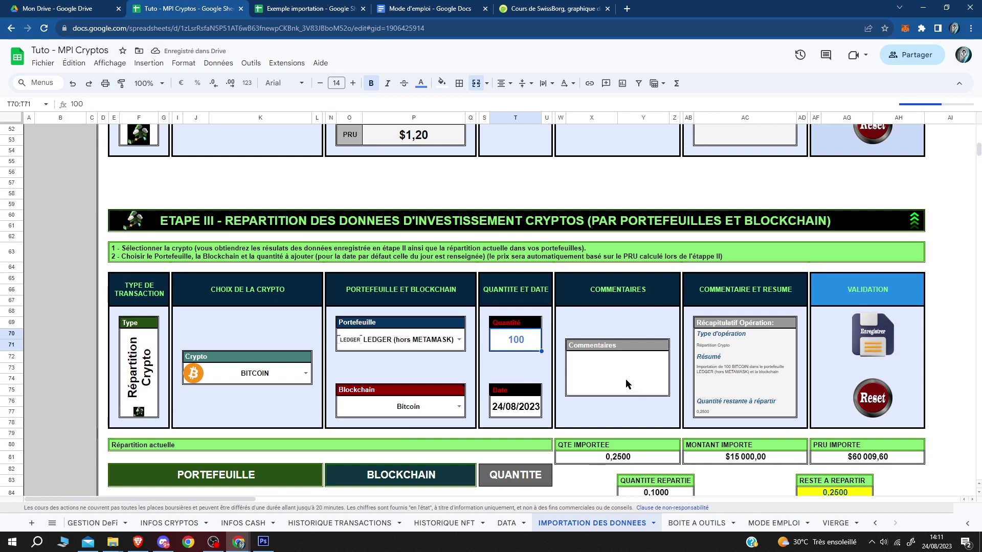
scroll(757, 422, "down", 1)
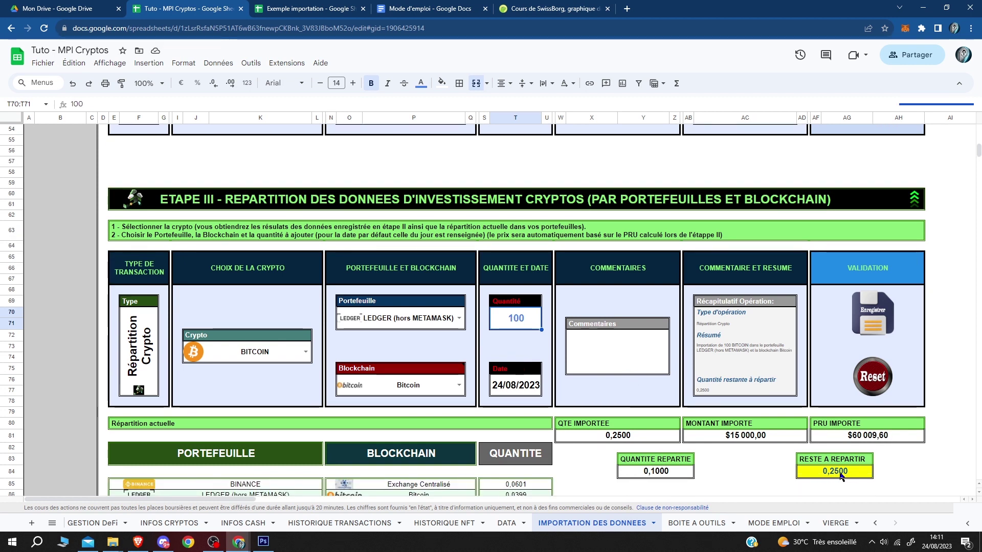
type("0,25")
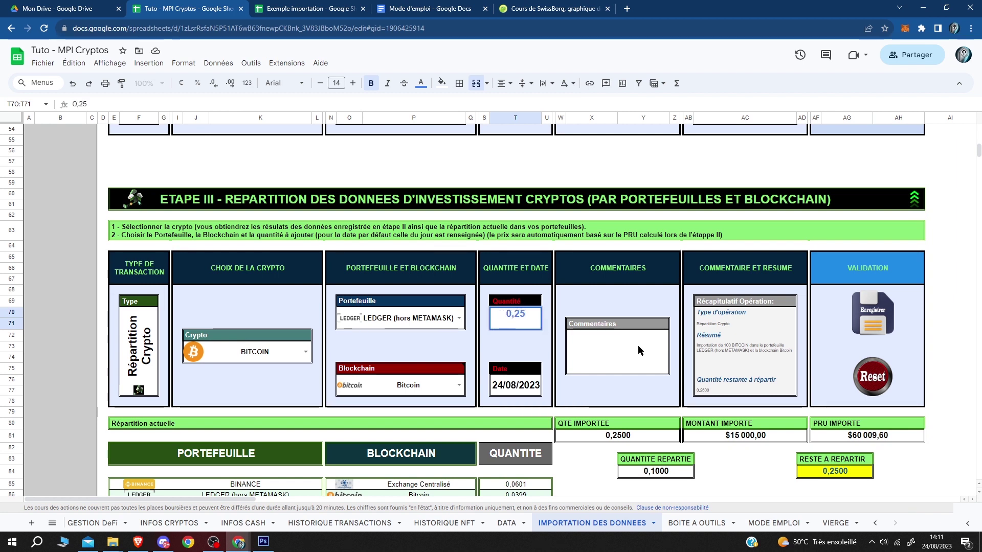
left_click(594, 383)
left_click(869, 327)
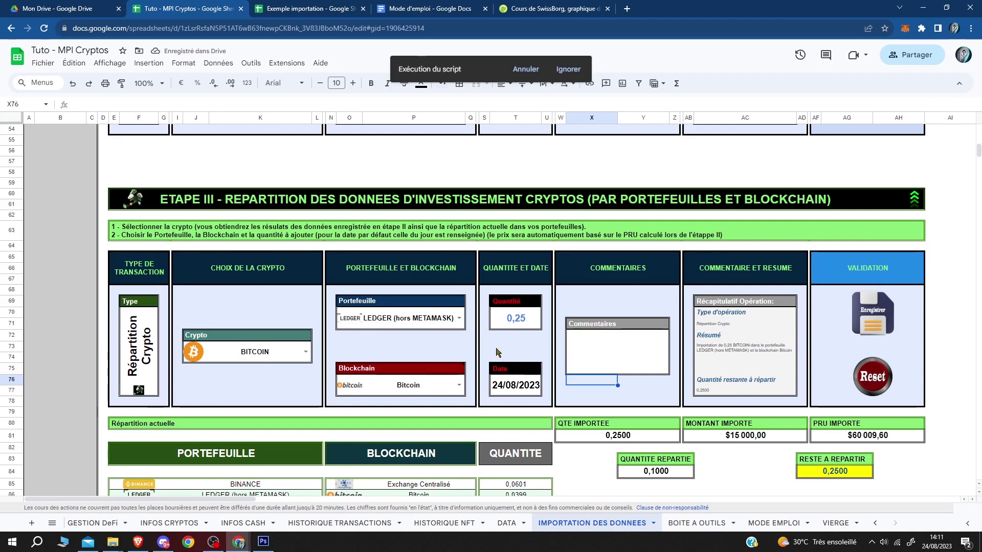
- Check the quantities left to distribute in ETAPE IV and try the shortcuts between that section and the sheet's header
scroll(307, 395, "down", 20)
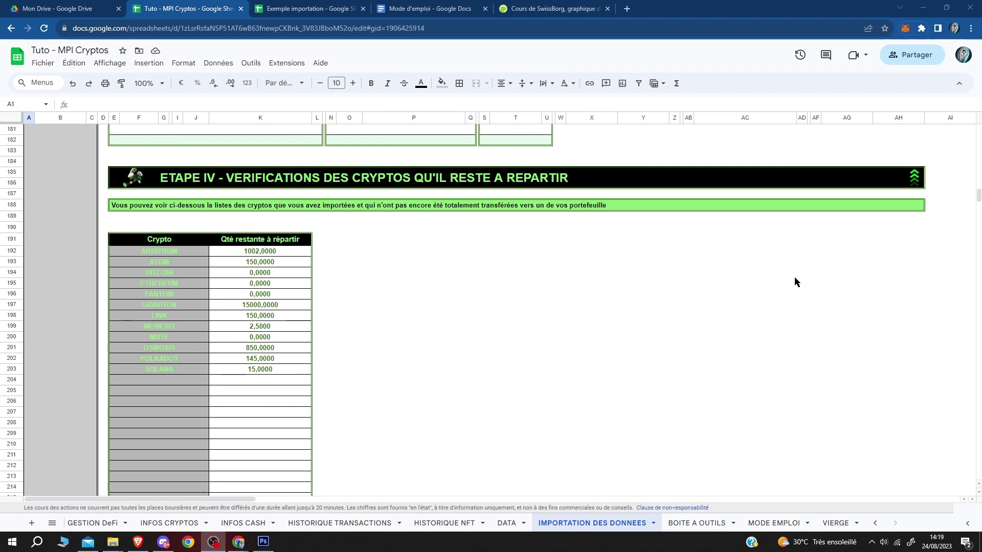
left_click(914, 182)
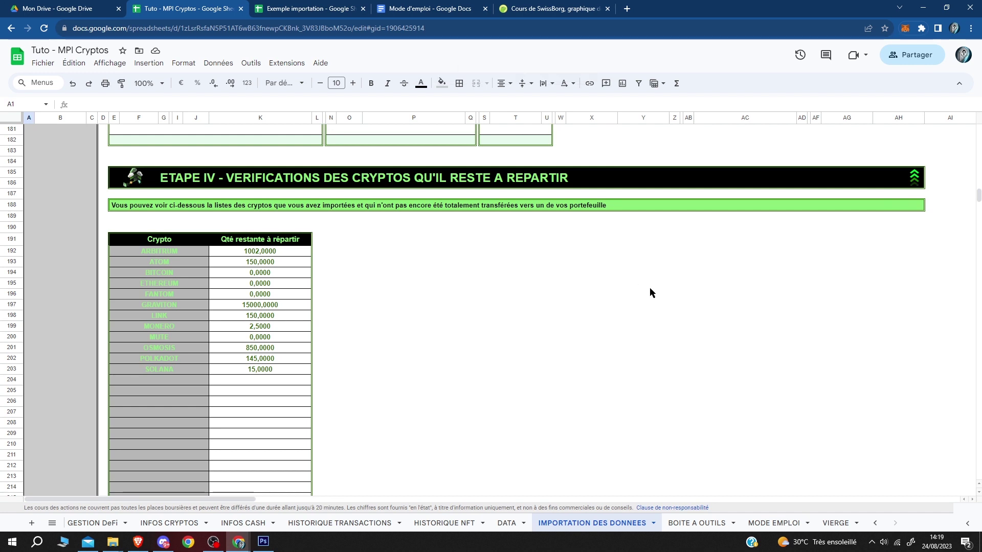
scroll(650, 287, "up", 4)
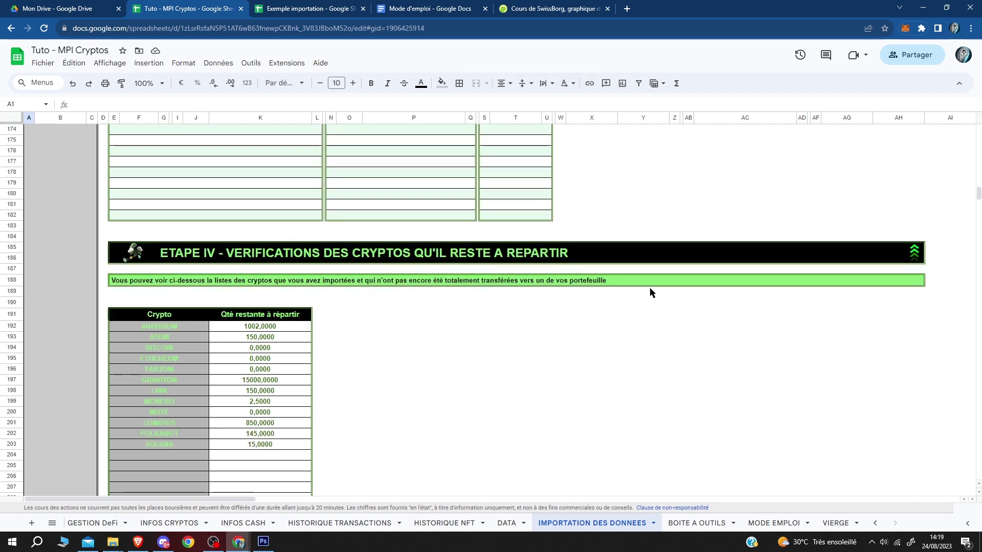
left_click(916, 359)
left_click(856, 290)
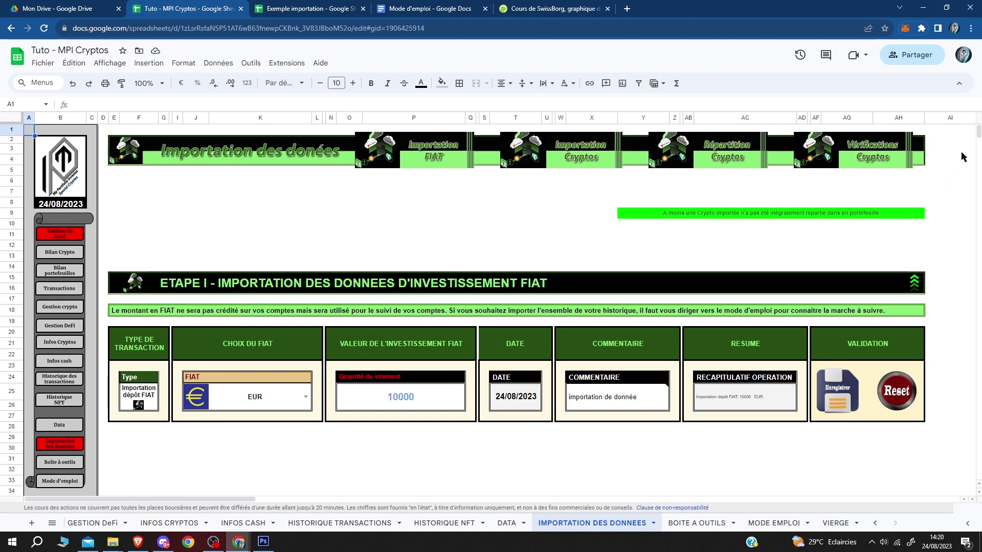
left_click(851, 151)
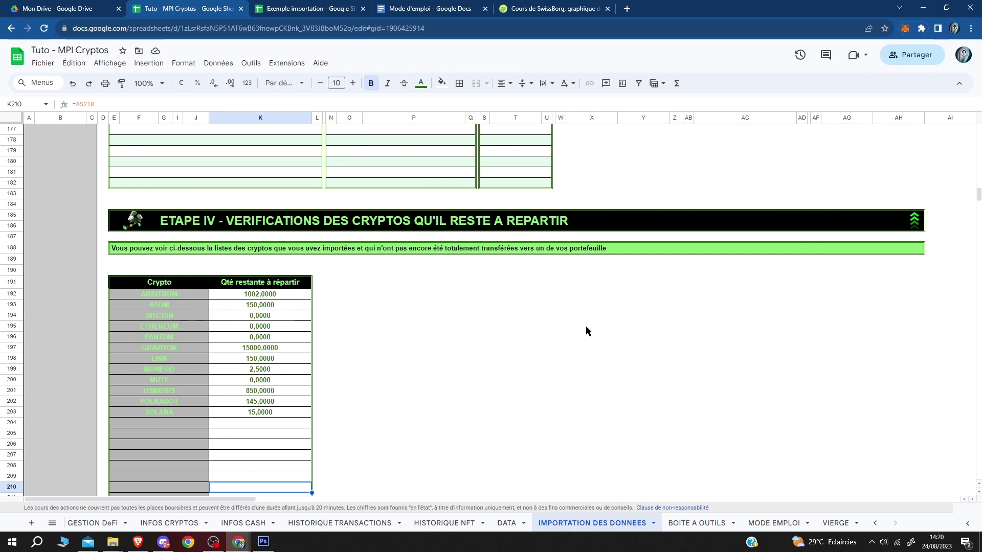
left_click(915, 219)
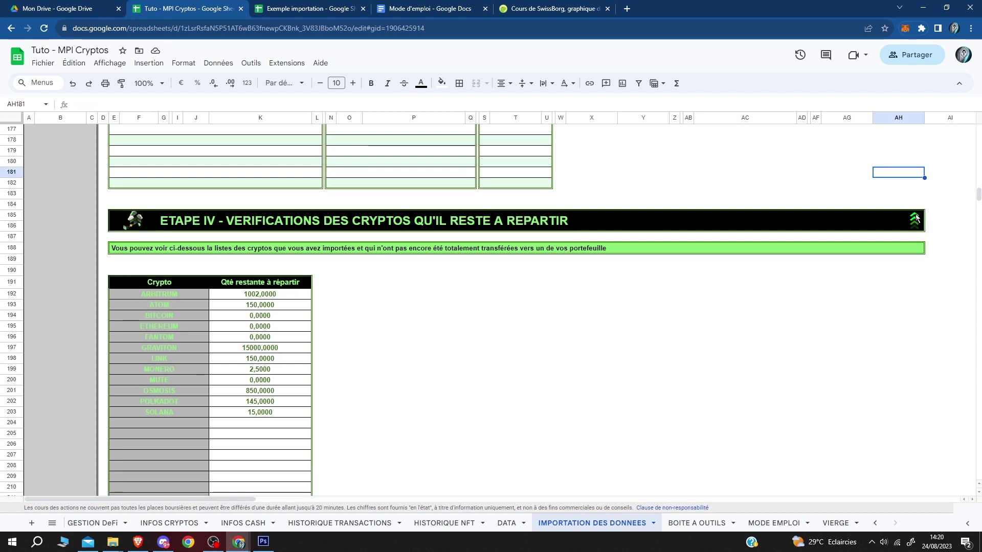